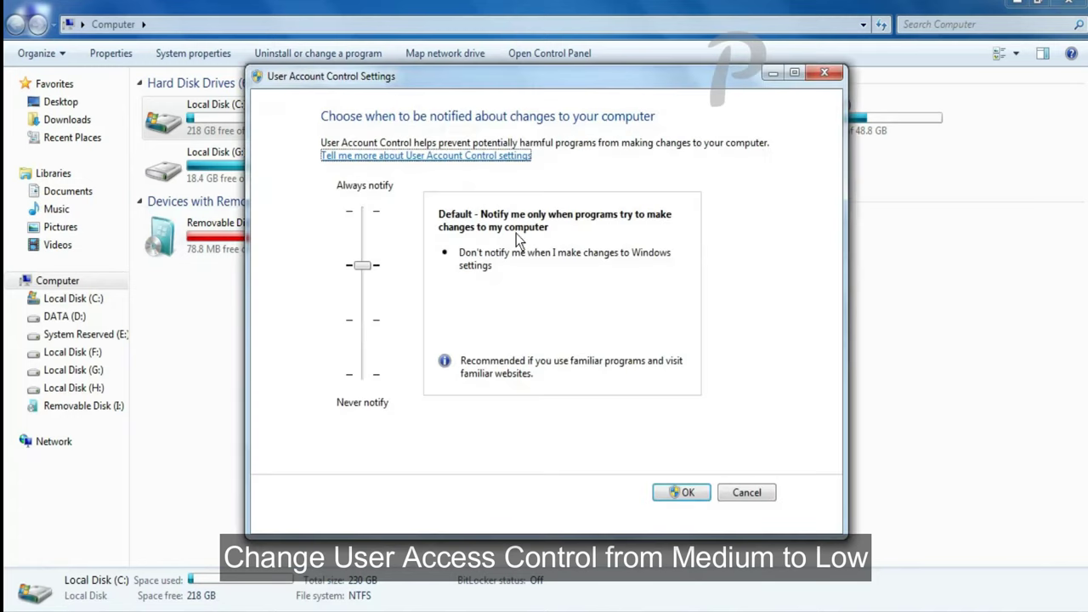
- Lower the User Account Control notification level to Never notify
left_click_drag(361, 265, 363, 377)
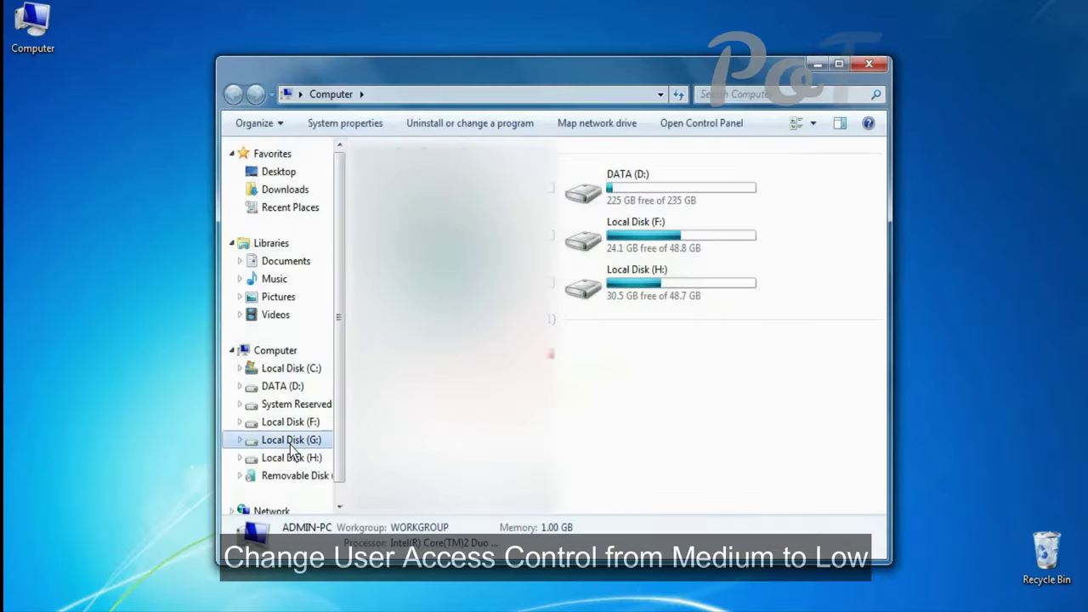
- Copy the POS and POSTALPOS_BO folders from Local Disk (H:)
left_click(292, 440)
left_click(292, 457)
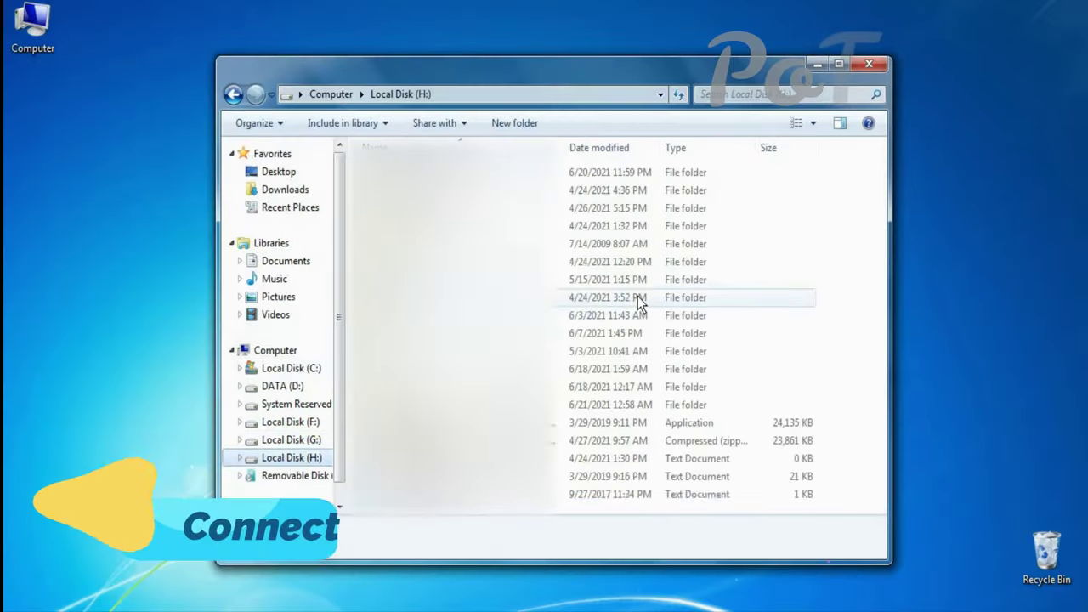
left_click(422, 261)
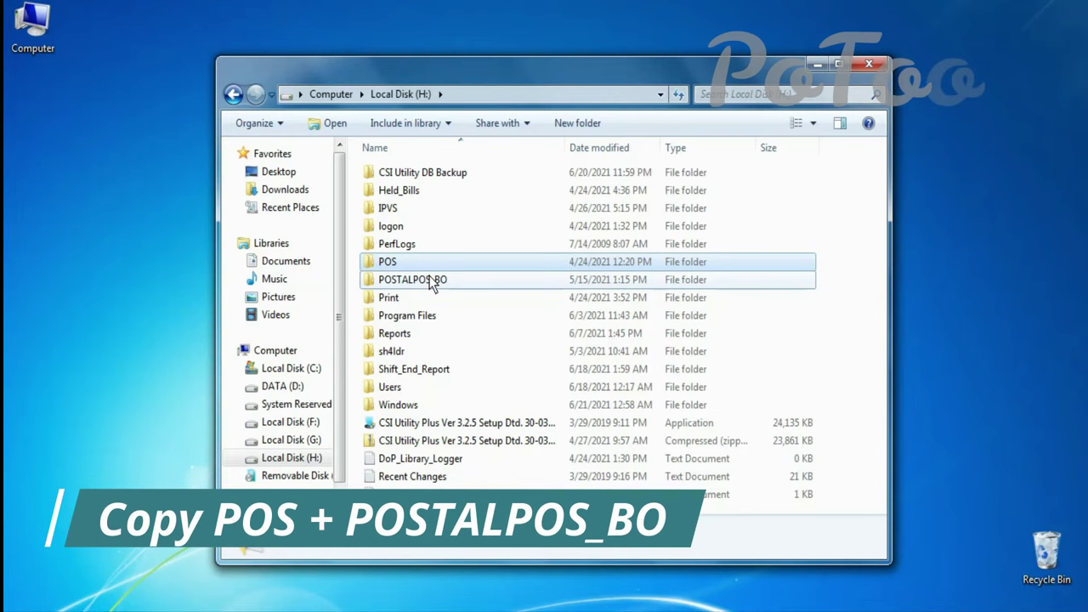
key("super+d")
key("super+d")
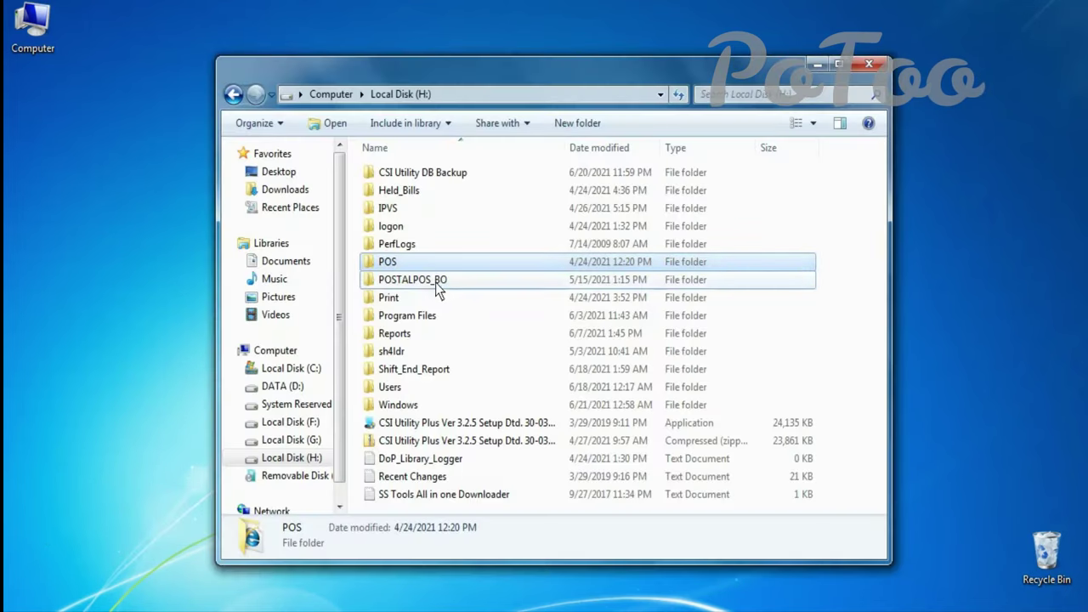
left_click(435, 282, "ctrl")
right_click(431, 282)
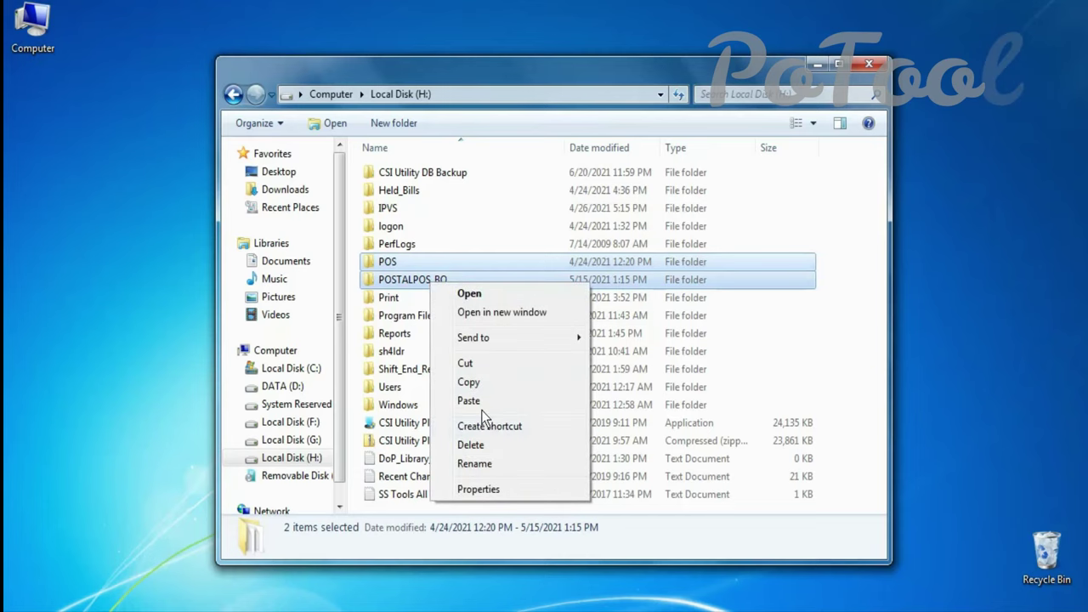
left_click(468, 382)
- Paste the copied folders into Local Disk (C:) and expand the details of the copy progress
left_click(291, 368)
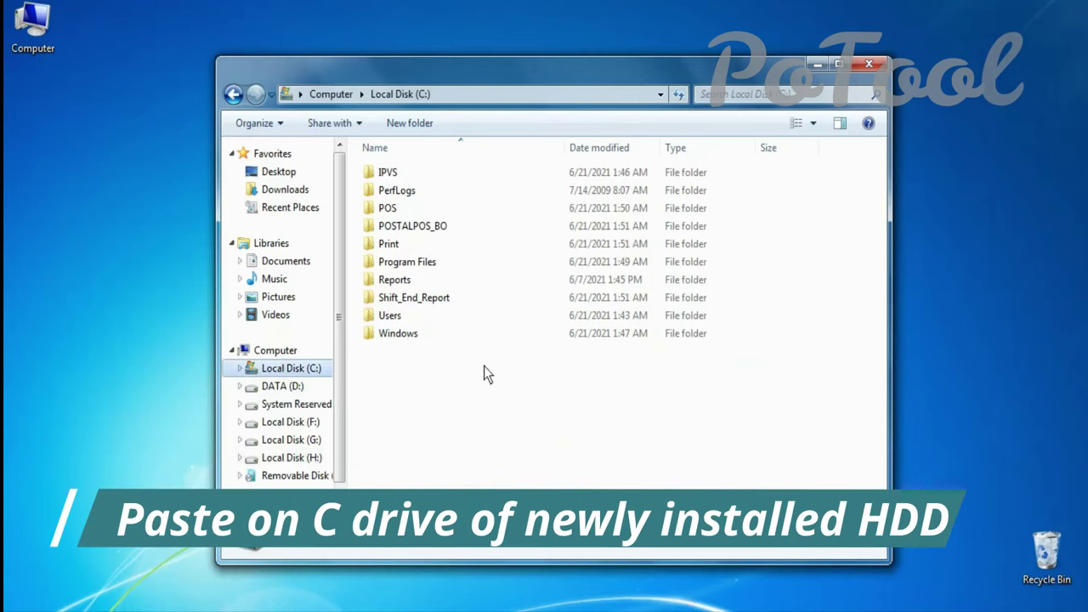
right_click(502, 413)
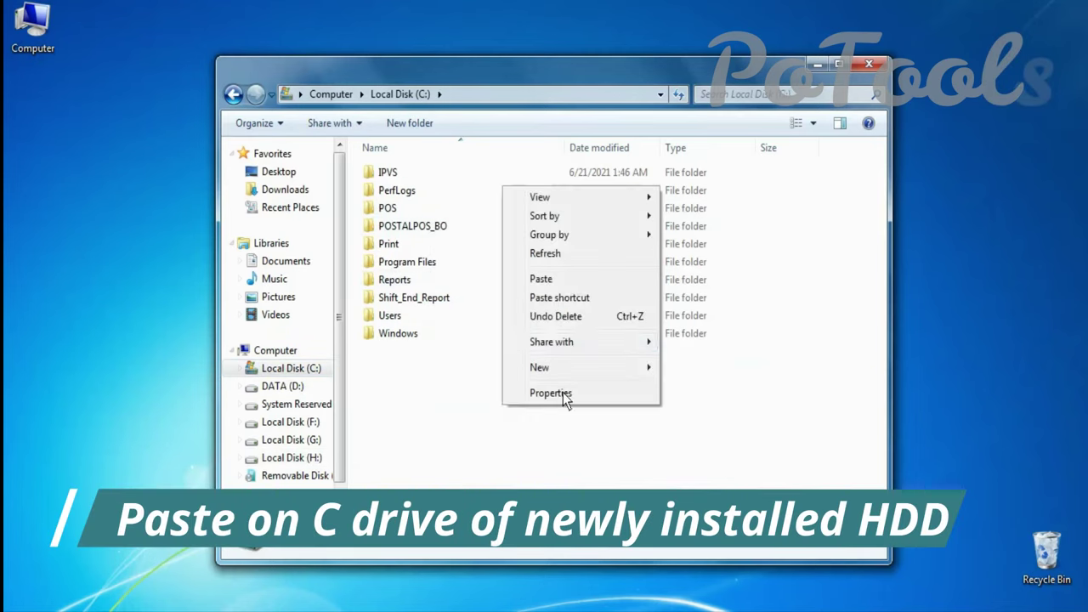
left_click(564, 279)
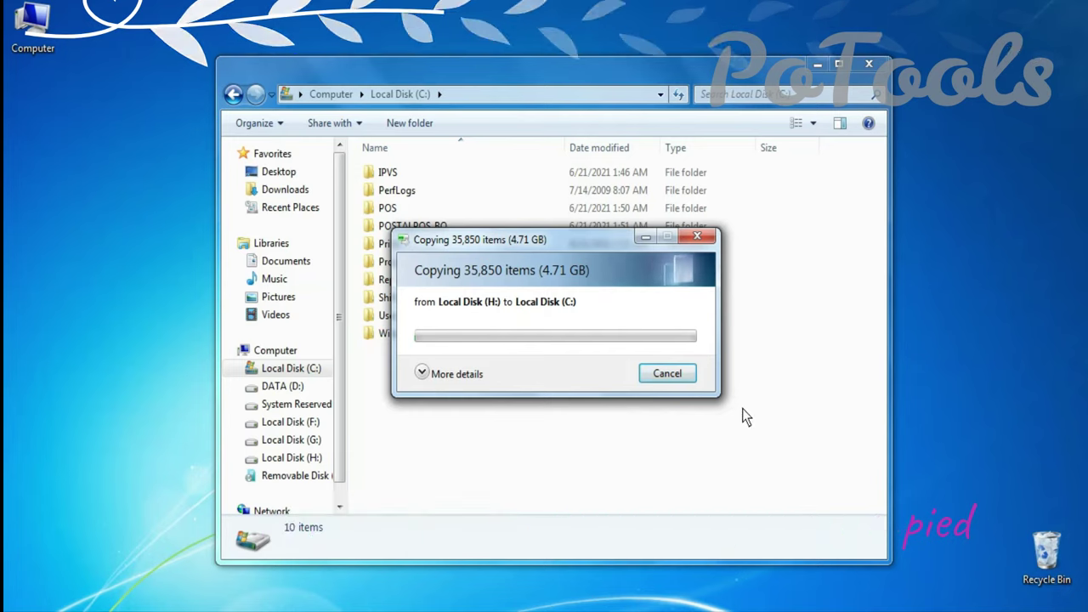
left_click(420, 374)
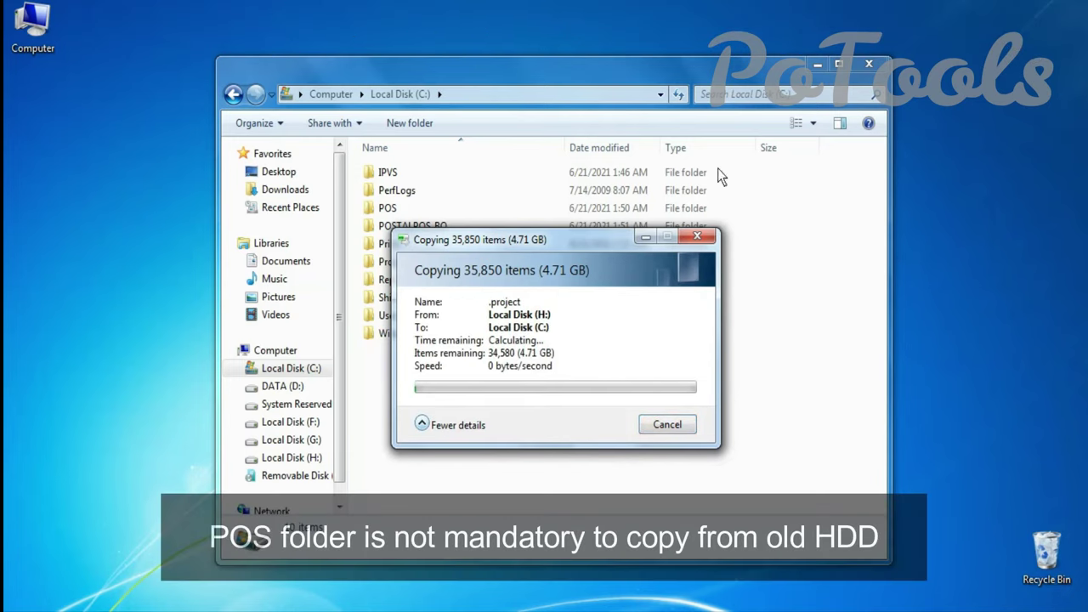
left_click(816, 63)
right_click(437, 141)
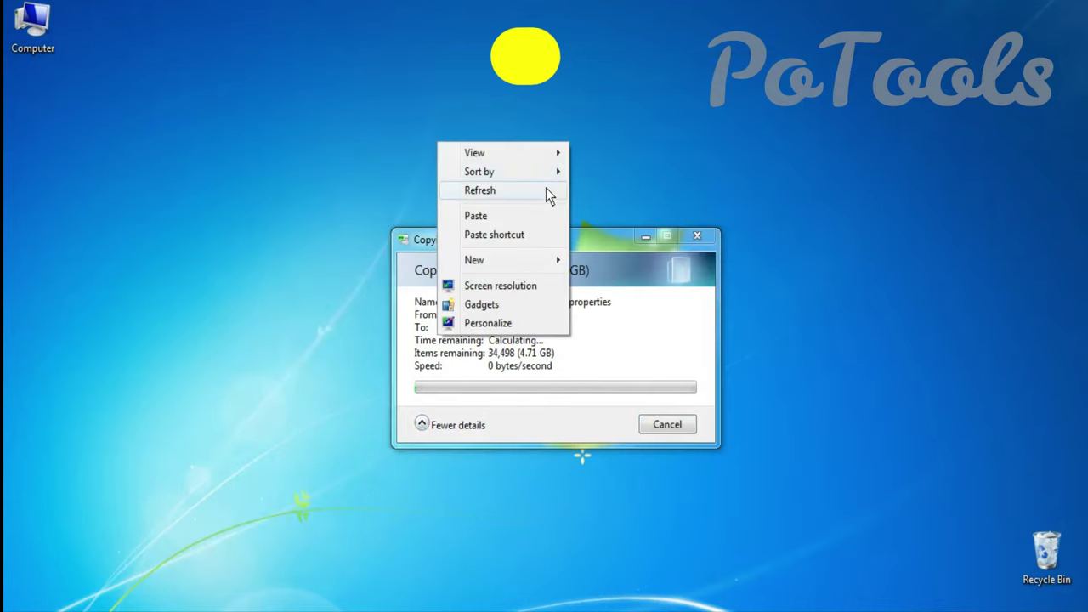
left_click(543, 189)
right_click(255, 277)
left_click(310, 325)
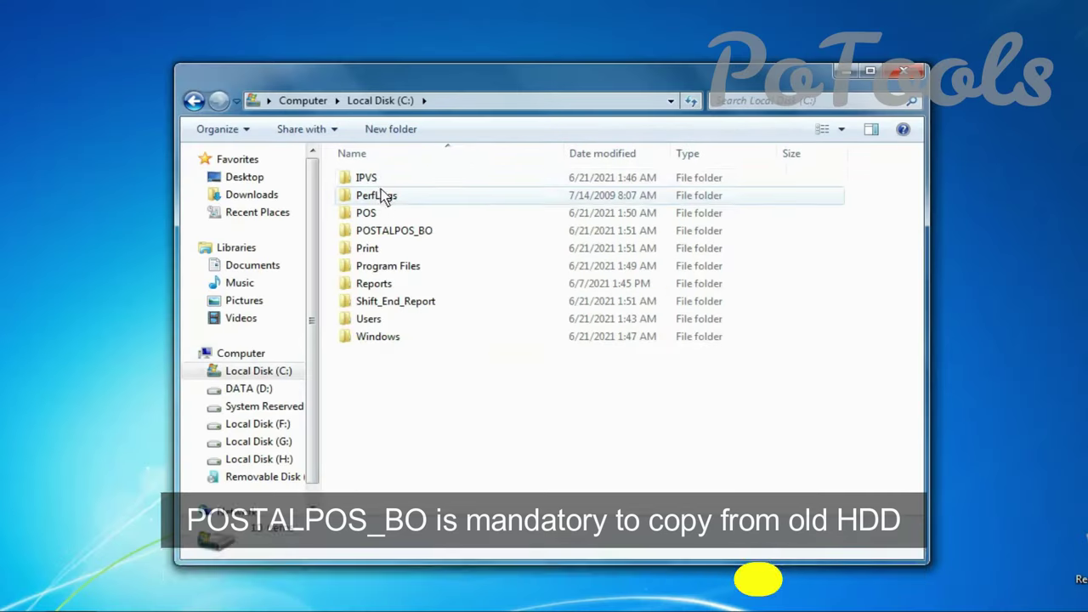
- Check the combined size of the POS and POSTALPOS_BO folders on Local Disk (C:) in their properties
left_click(365, 213)
left_click(374, 230, "ctrl")
right_click(374, 228)
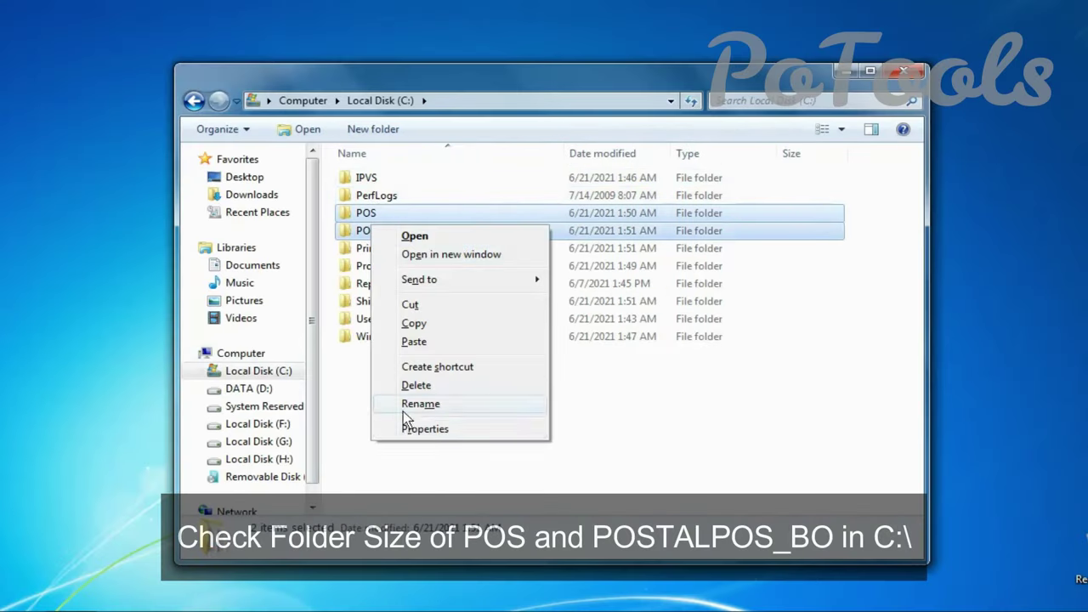
left_click(413, 426)
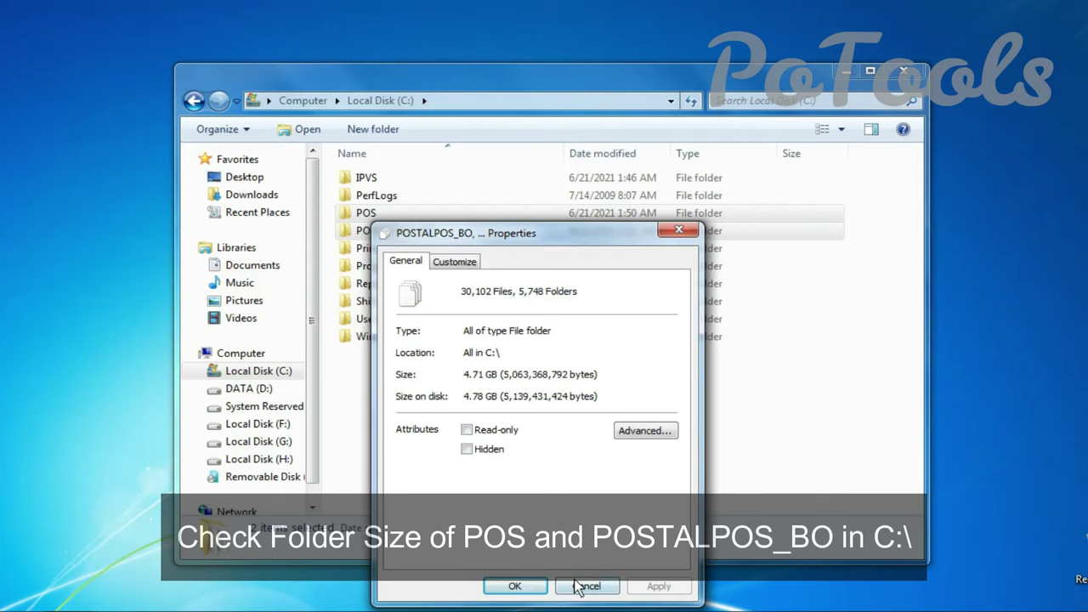
left_click(581, 586)
- Check the combined size of the POS and POSTALPOS_BO folders on Local Disk (H:) for comparison
left_click(263, 458)
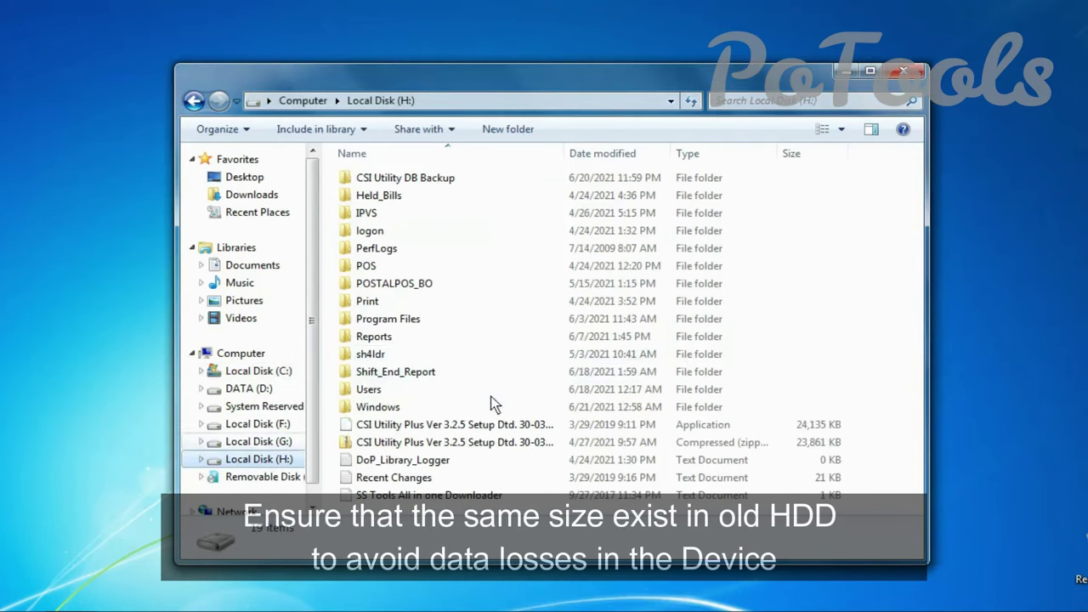
left_click_drag(400, 267, 396, 283)
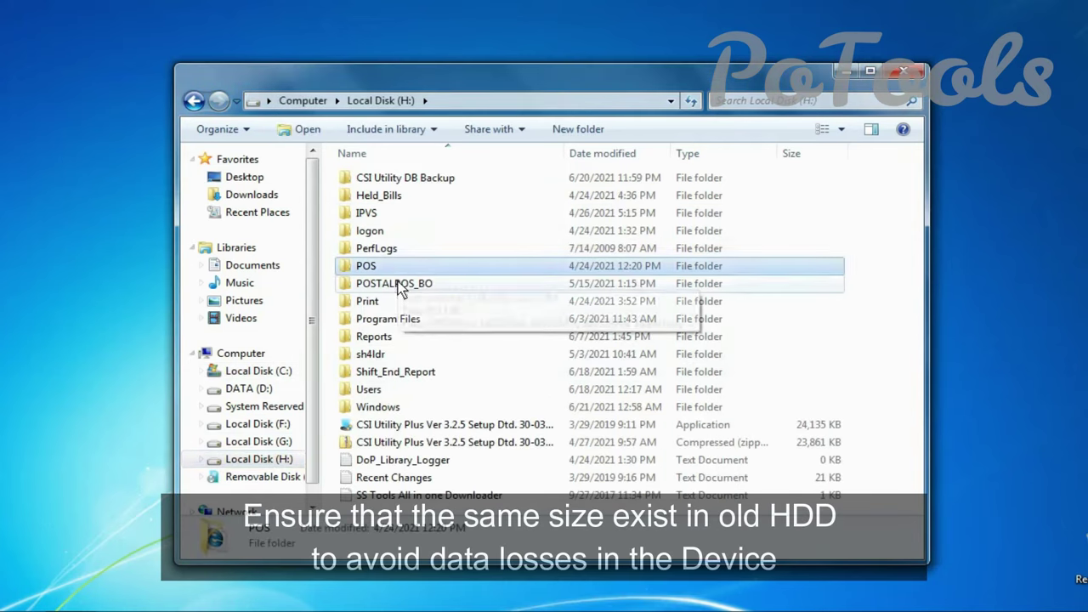
right_click(396, 283)
left_click(452, 484)
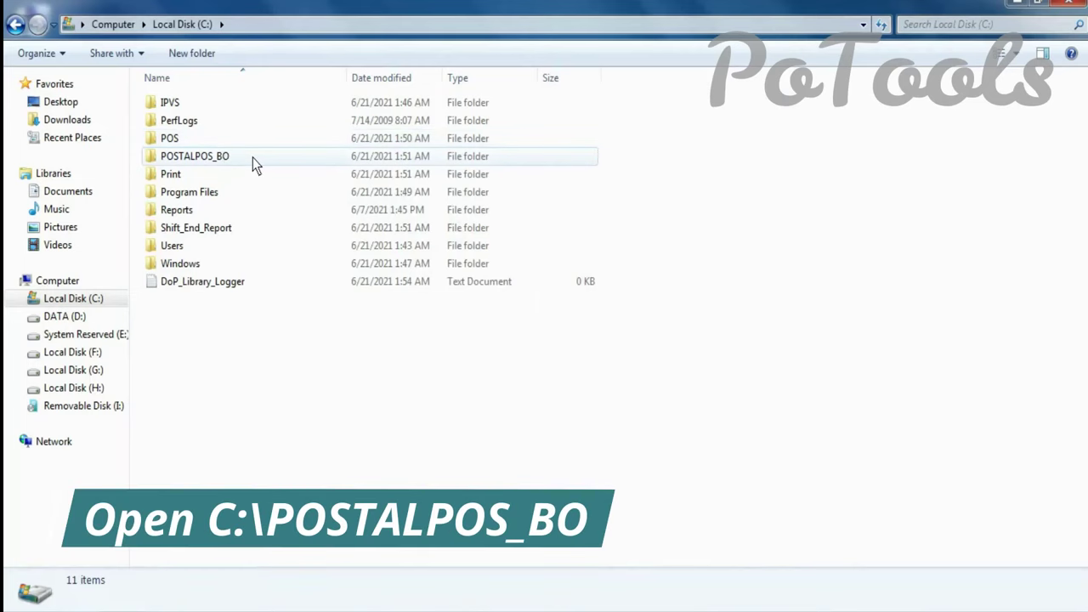
- Create desktop shortcuts for Run_Mobilink_Client_DAILY, Run_Mobilink_Client_HIGH and Start_Database_Server from C:\POSTALPOS_BO, and close the folder window
double_click(252, 157)
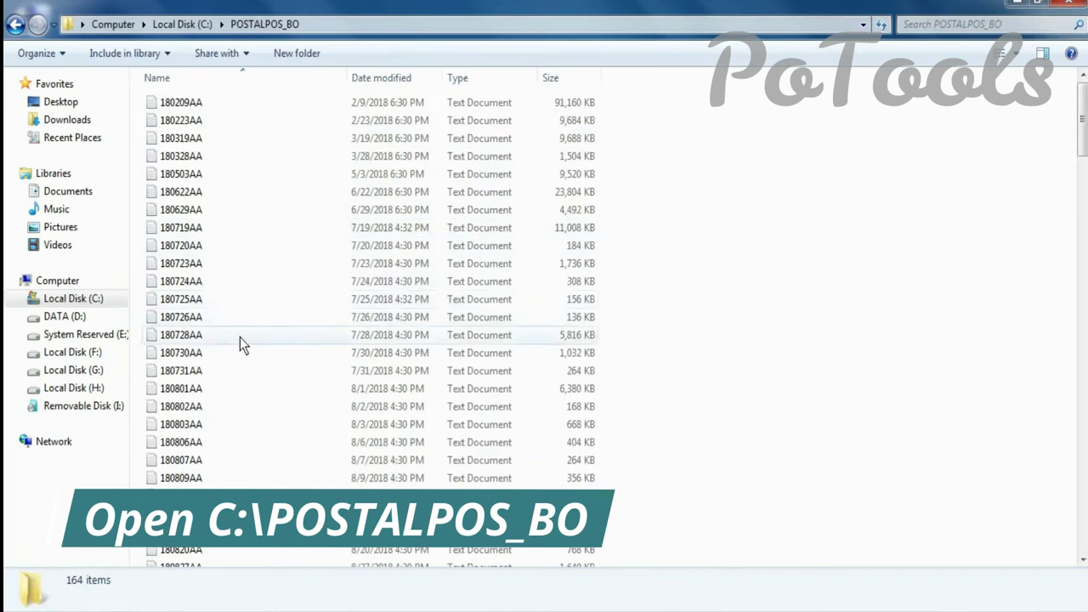
scroll(261, 312, "down", 12)
left_click(1082, 255)
left_click_drag(1082, 255, 1082, 514)
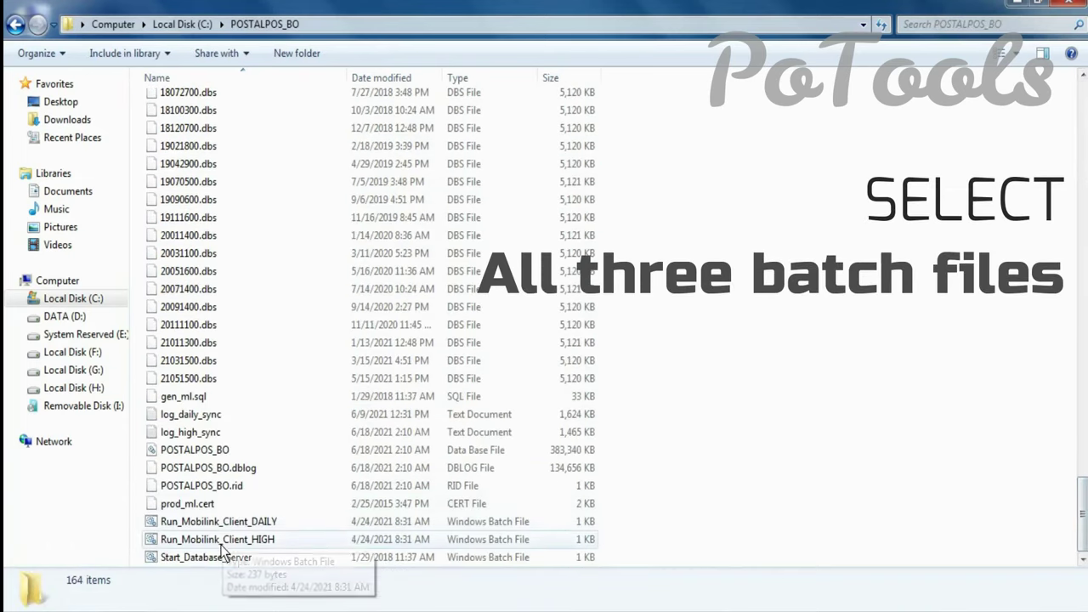
left_click(212, 522)
left_click(227, 554, "shift")
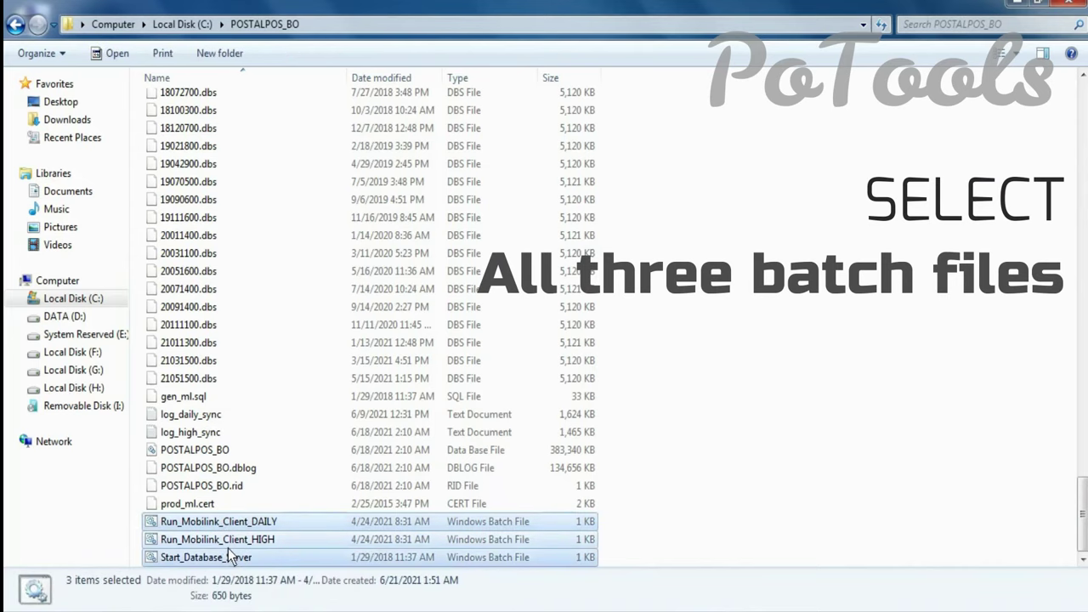
right_click(234, 515)
mouse_move(335, 349)
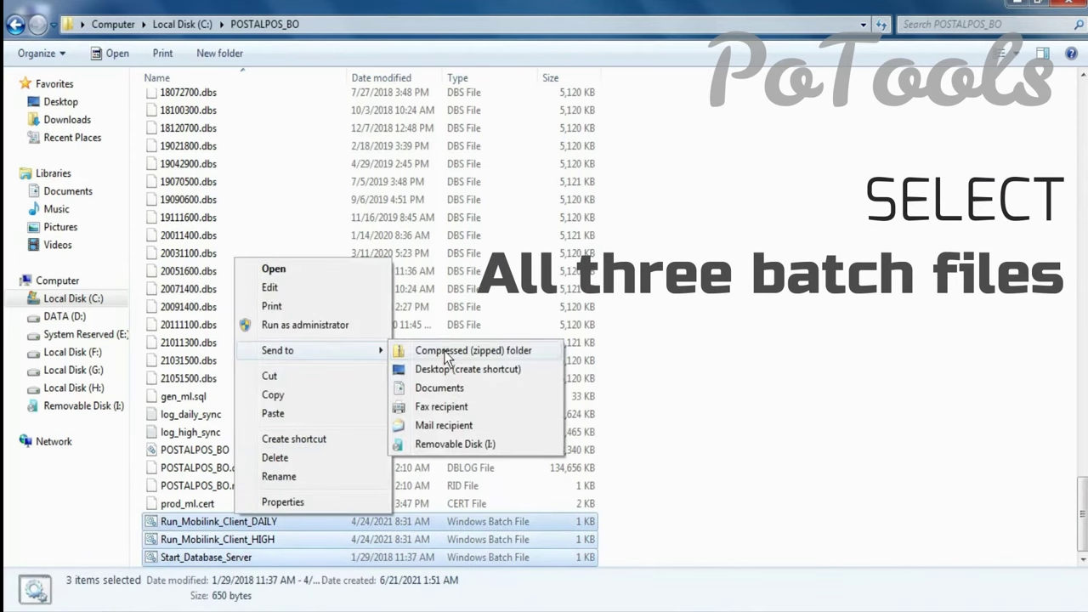
left_click(459, 371)
left_click(1069, 5)
right_click(348, 365)
left_click(377, 403)
- Rename the daily client's desktop shortcut to Run_Mobilink_Client_DAILY, removing the "- Shortcut" suffix
left_click(33, 115)
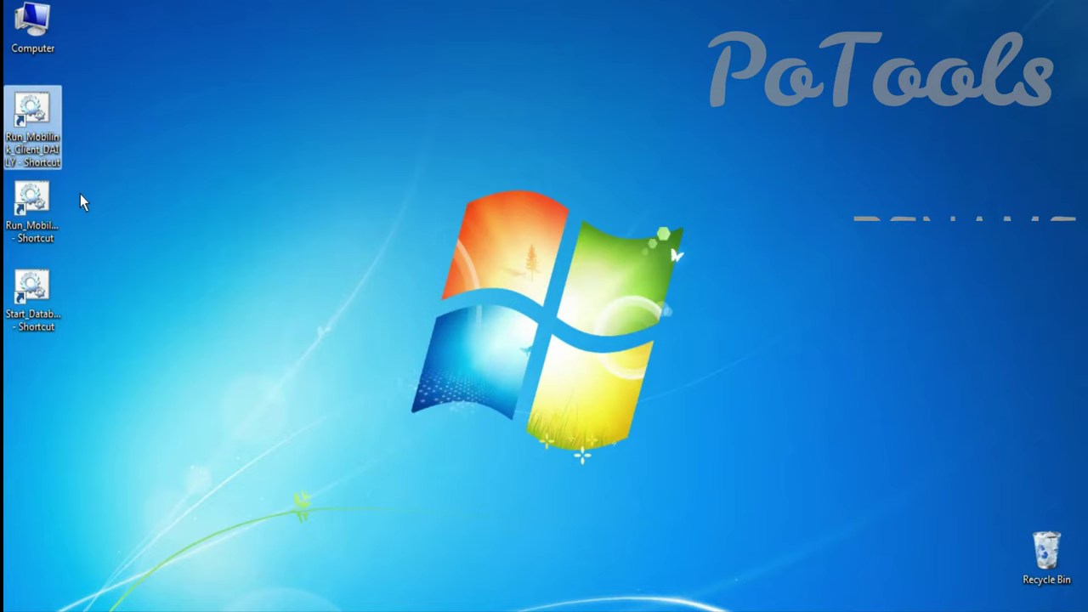
left_click(42, 151)
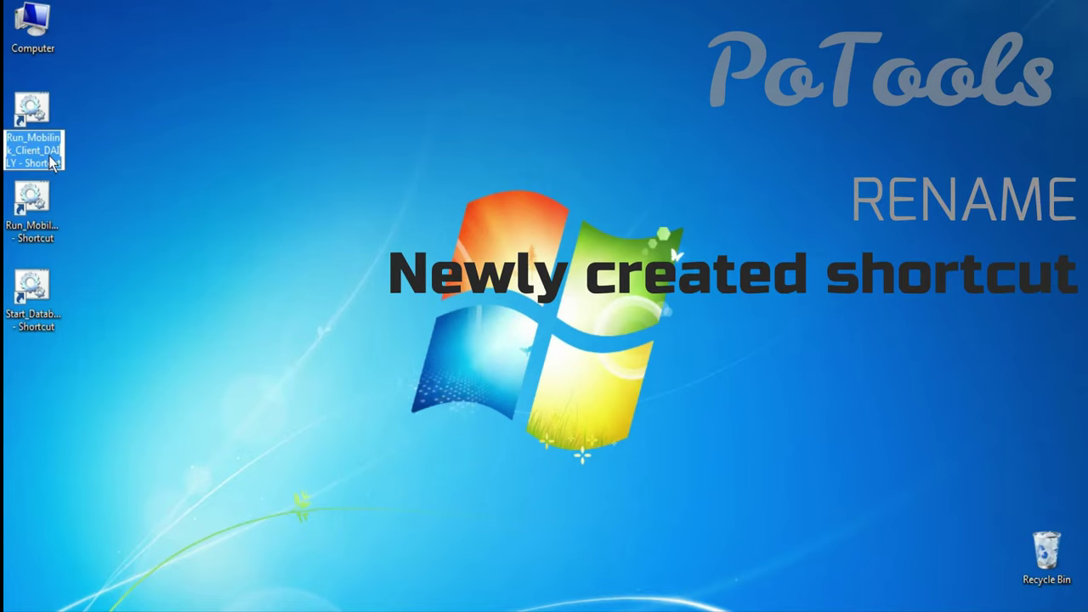
key("End")
key("BackSpace")
key("BackSpace")
key("BackSpace")
key("BackSpace")
key("BackSpace")
key("BackSpace")
key("BackSpace")
key("BackSpace")
key("BackSpace")
key("BackSpace")
key("BackSpace")
key("Return")
left_click_drag(50, 127, 68, 147)
left_click(162, 272)
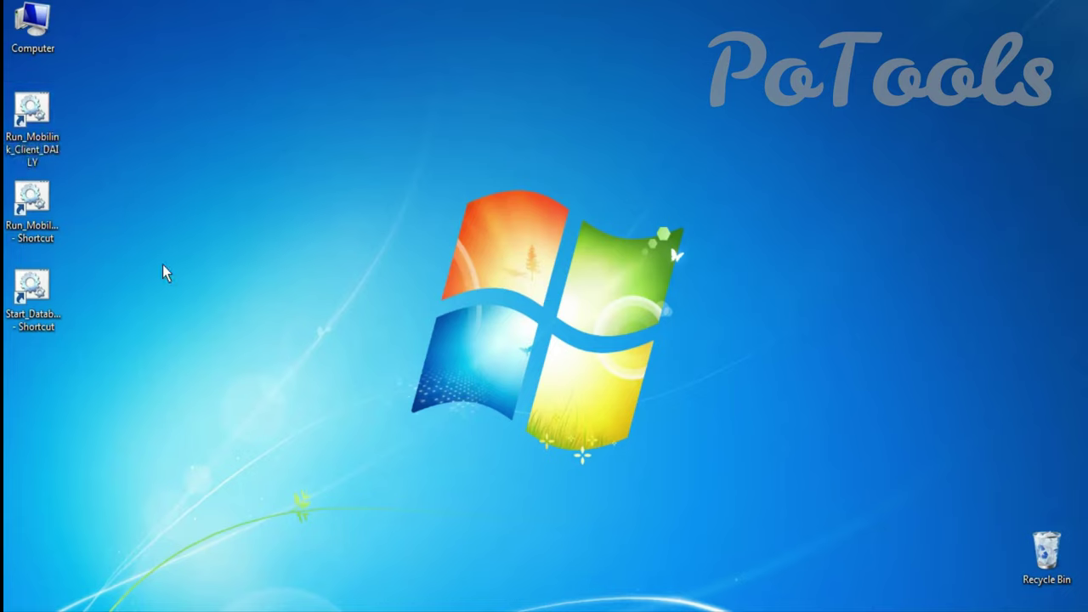
- Remove the "- Shortcut" suffix from the Run_Mobilink_Client_HIGH desktop shortcut's name
left_click(42, 240)
key("F2")
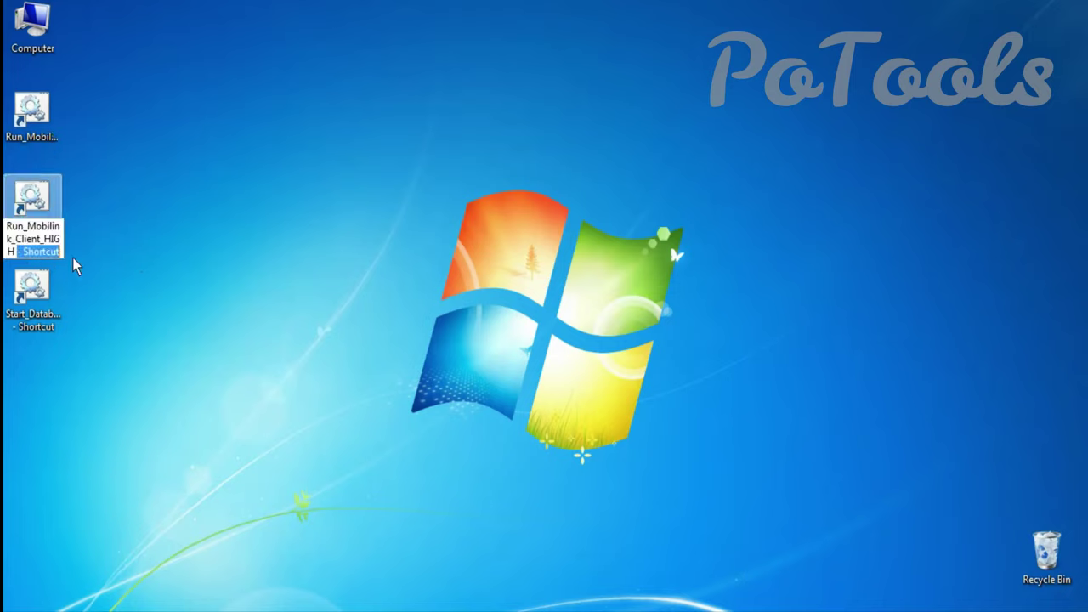
key("End")
key("BackSpace")
key("BackSpace")
key("BackSpace")
key("BackSpace")
key("BackSpace")
key("BackSpace")
key("BackSpace")
key("BackSpace")
key("BackSpace")
key("BackSpace")
key("BackSpace")
- Rename the database server's desktop shortcut to Start_Database_Server, without the "- Shortcut" suffix
left_click(44, 303)
left_click(25, 338)
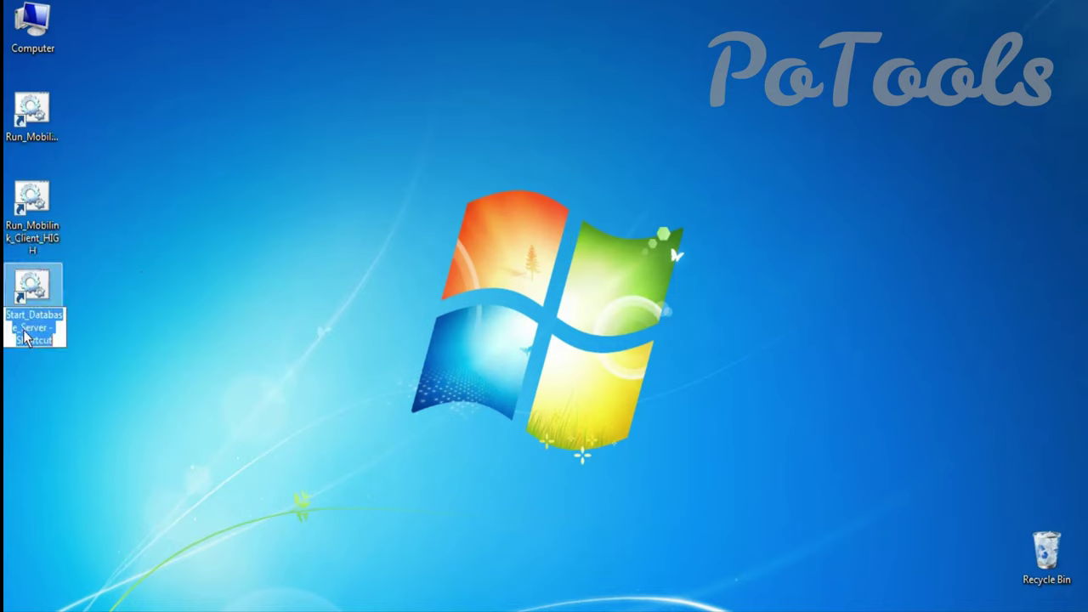
key("End")
key("BackSpace")
key("BackSpace")
key("BackSpace")
key("BackSpace")
key("BackSpace")
key("BackSpace")
key("BackSpace")
key("BackSpace")
key("BackSpace")
key("BackSpace")
key("BackSpace")
key("Return")
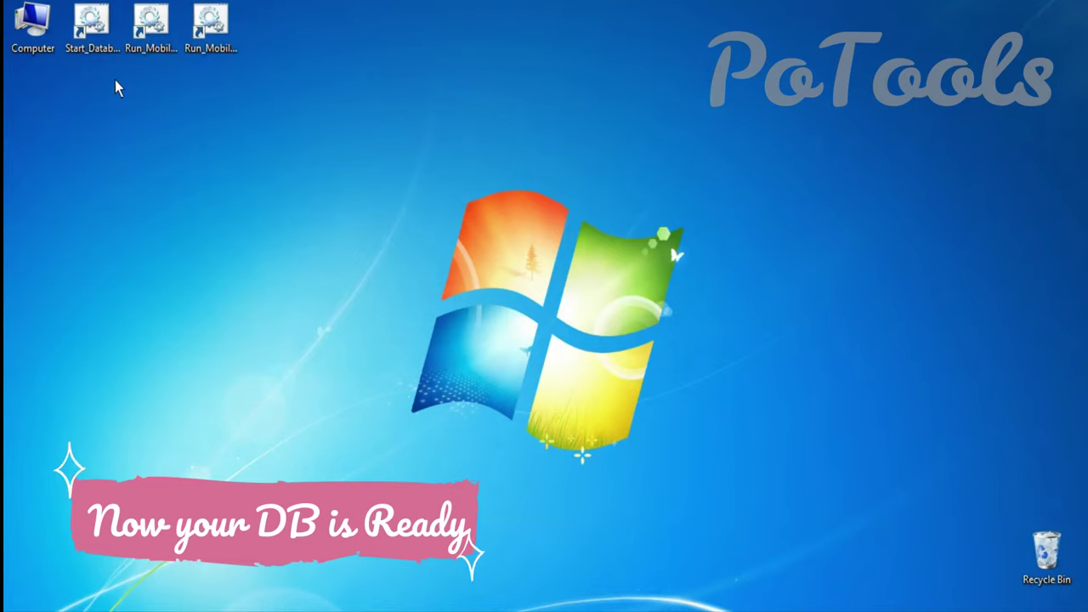
left_click(91, 25)
left_click(151, 205)
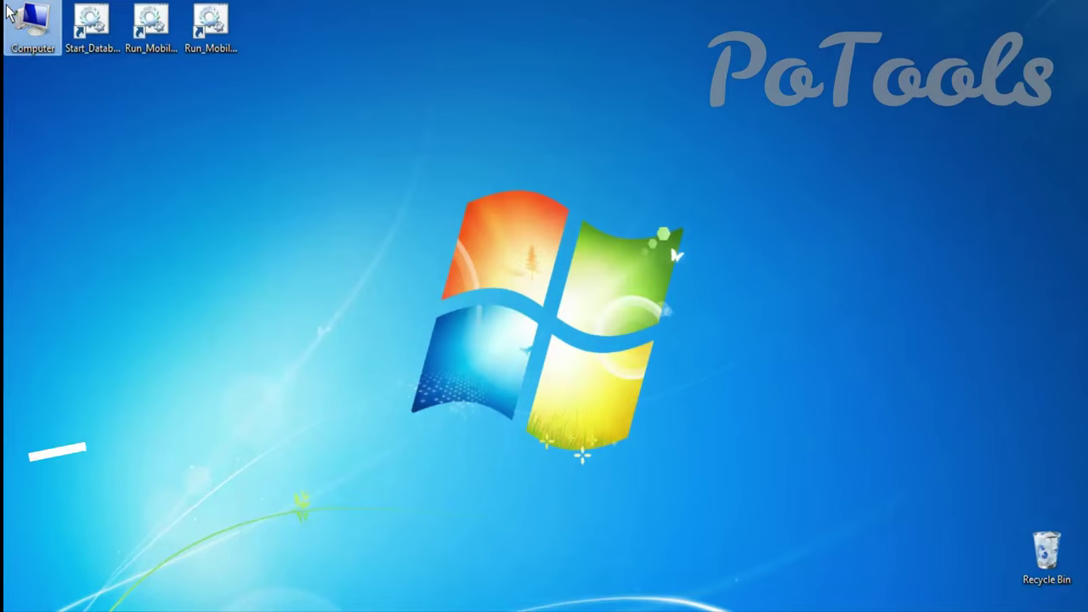
- Open the folder C:\POS\Application\Counter\build and select the desktop batch file
double_click(8, 13)
double_click(250, 116)
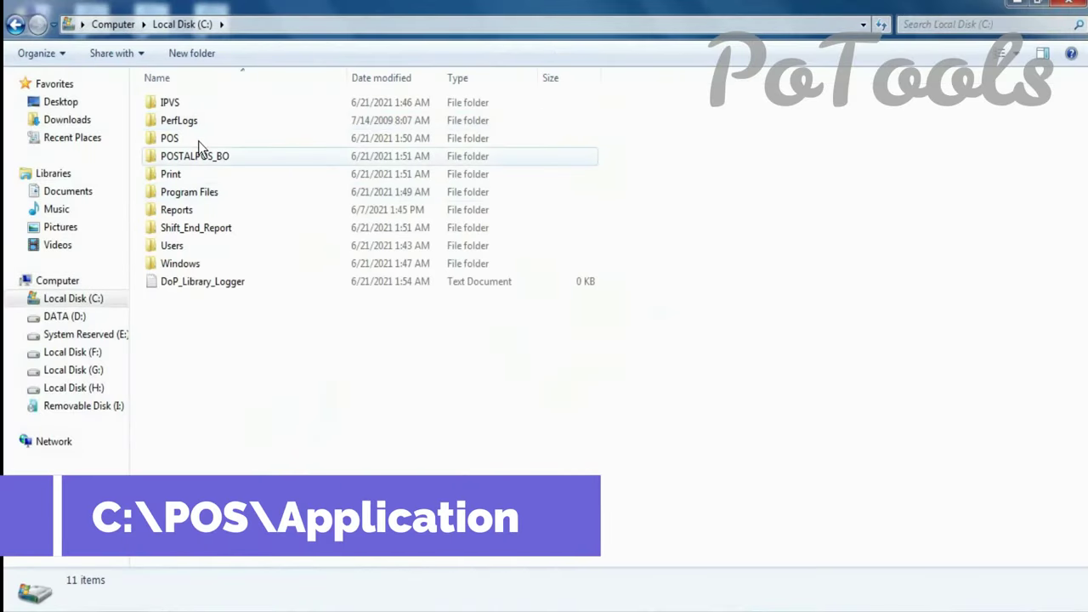
double_click(198, 135)
double_click(198, 105)
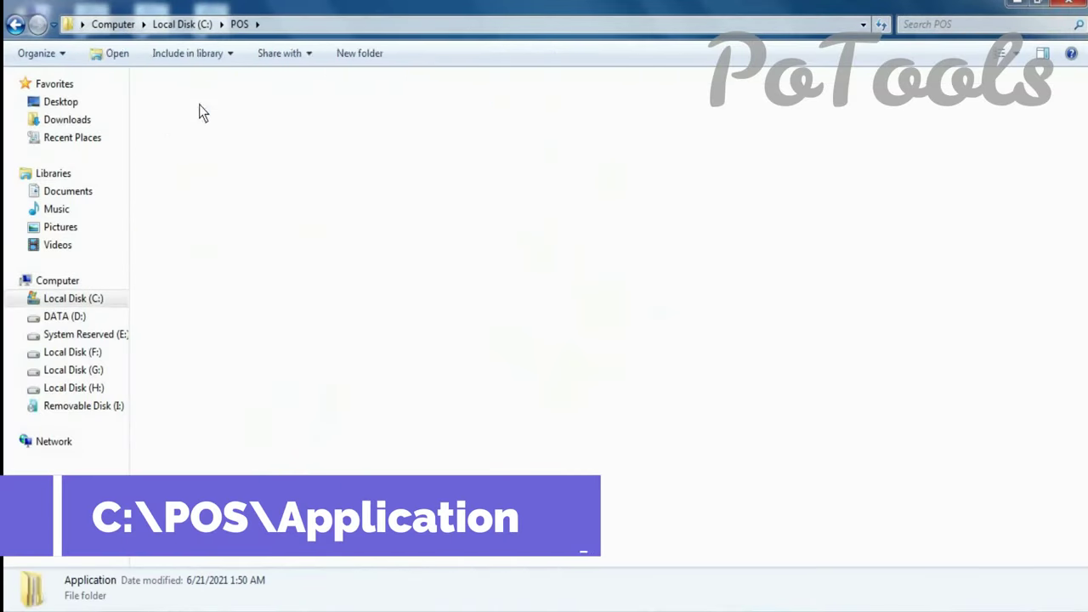
double_click(199, 136)
double_click(189, 103)
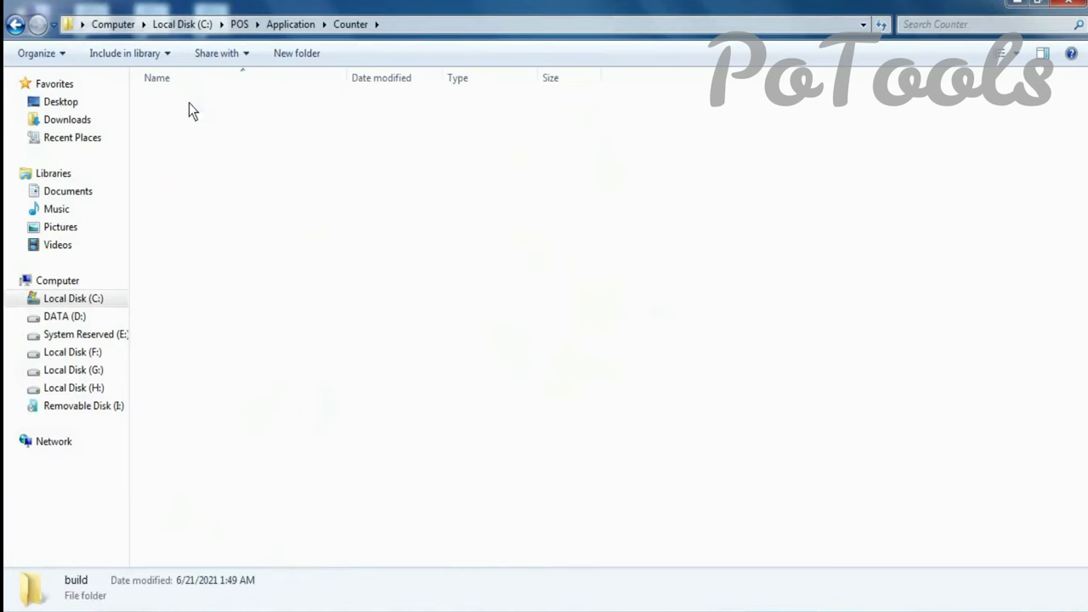
left_click(200, 335)
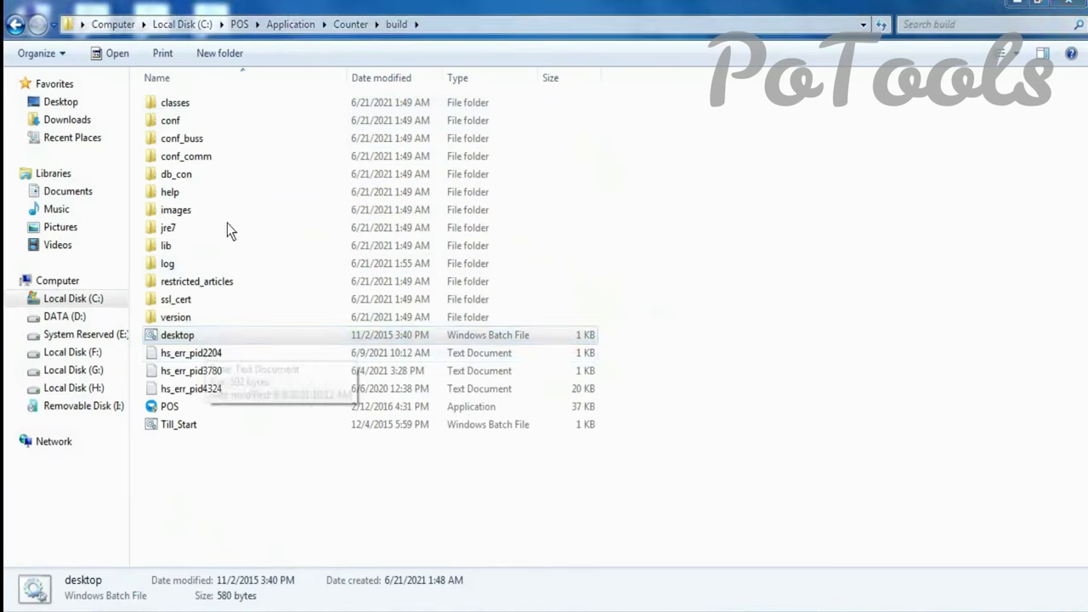
- Run the desktop batch file in C:\POS\Application\BO\build
left_click(348, 24)
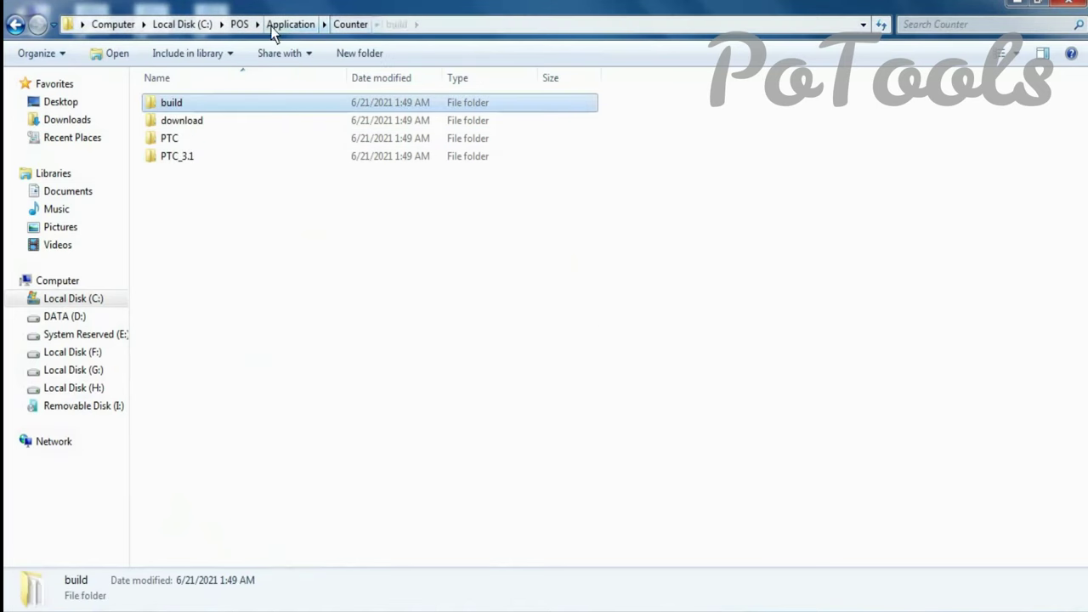
left_click(279, 26)
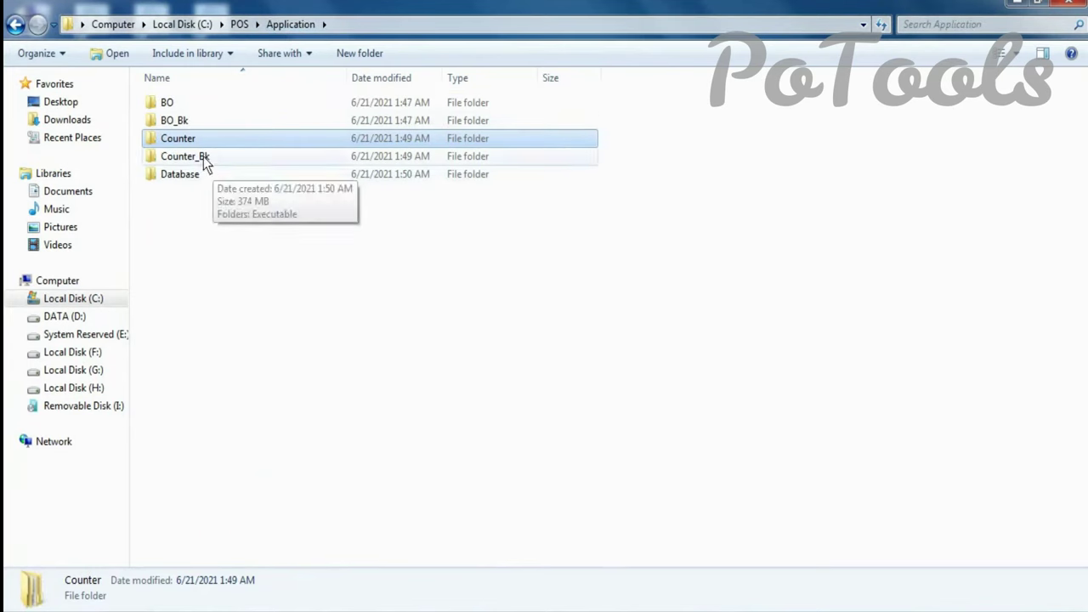
double_click(190, 108)
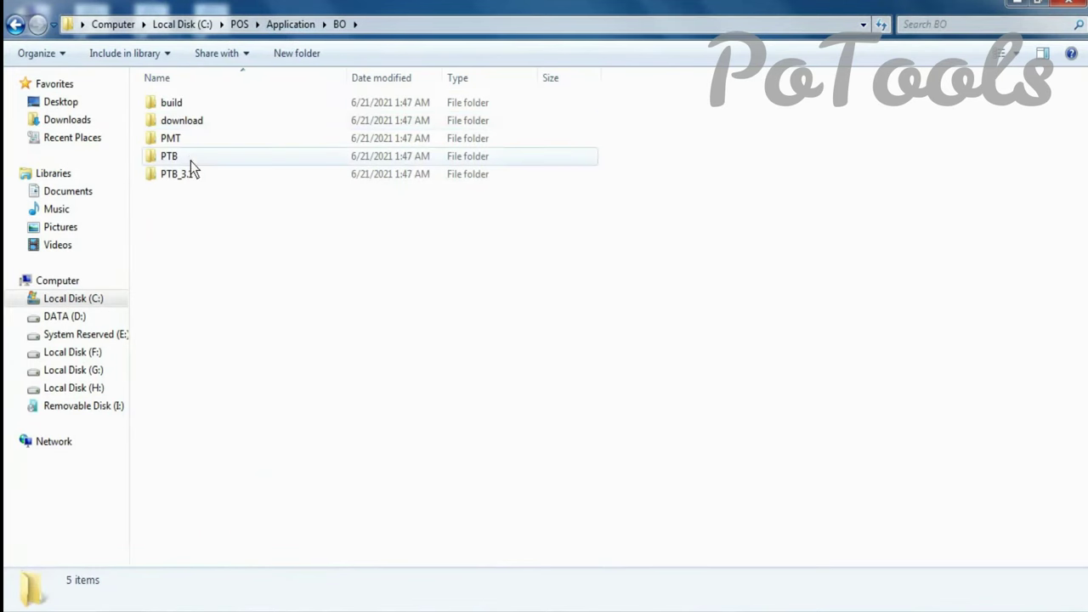
double_click(185, 107)
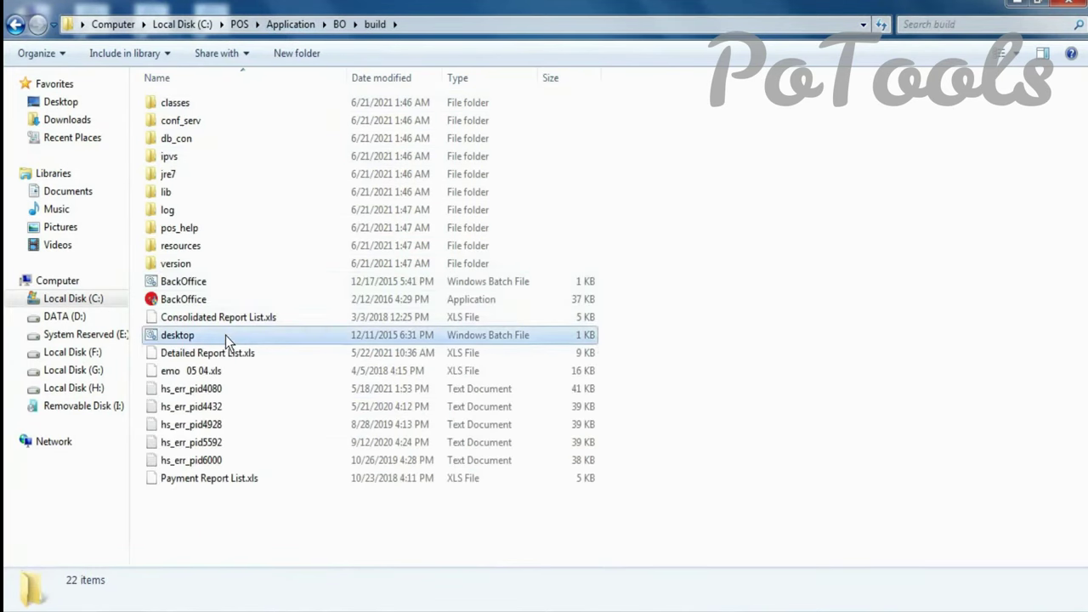
left_click(254, 340)
double_click(253, 336)
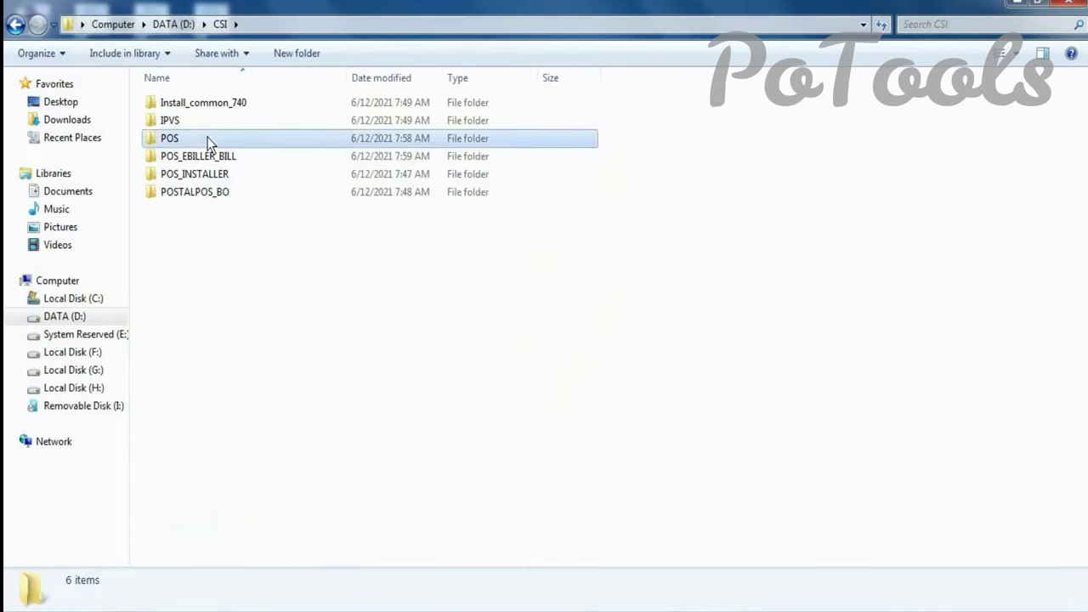
- Open the folder D:\CSI\POS\Software\SqlAnywhere_16
double_click(208, 137)
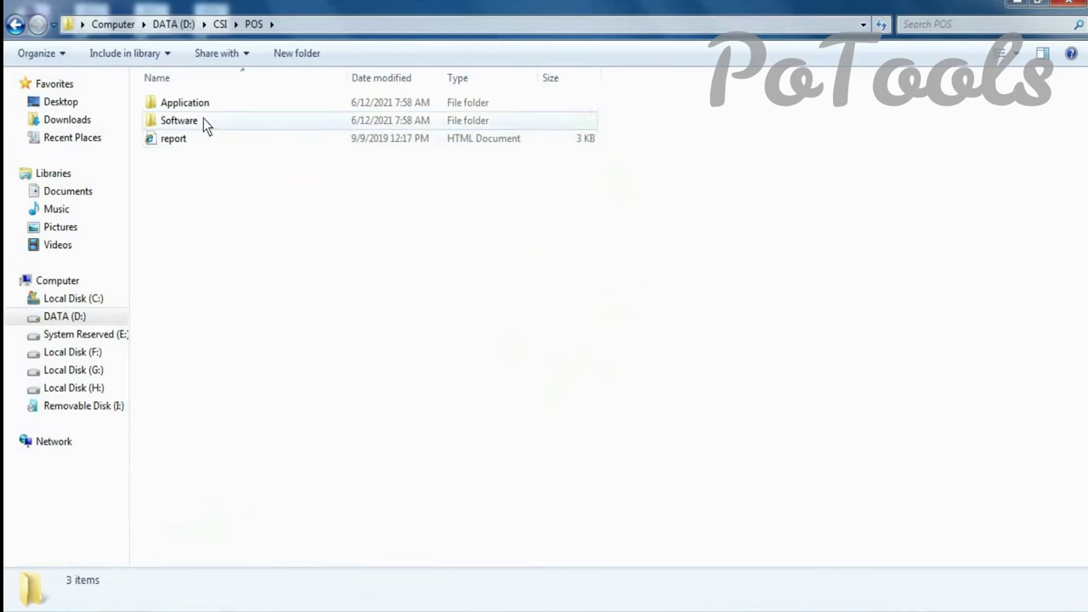
double_click(204, 107)
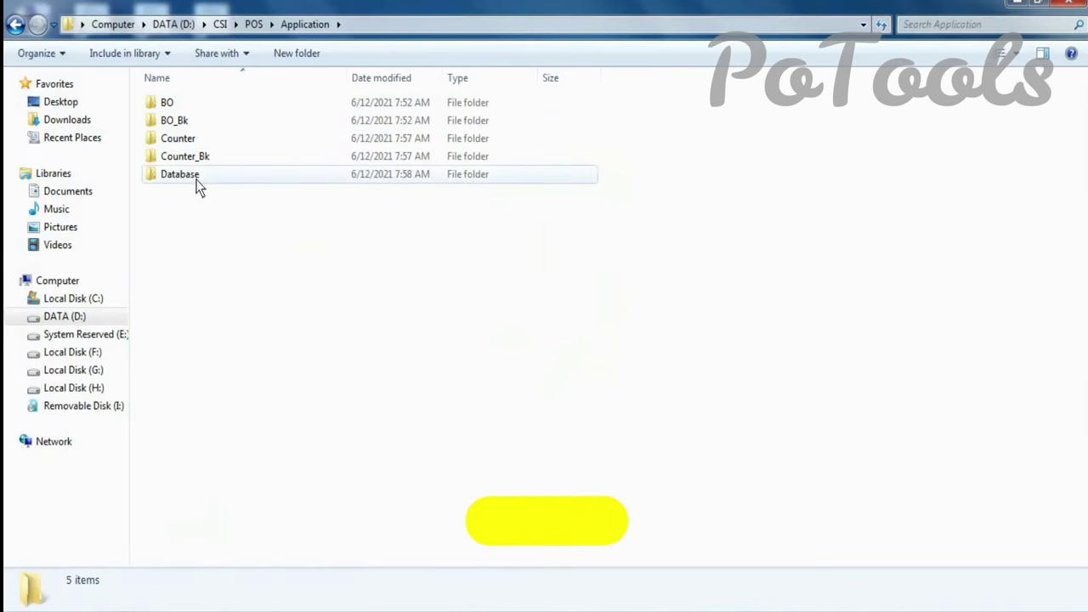
key("BackSpace")
double_click(203, 123)
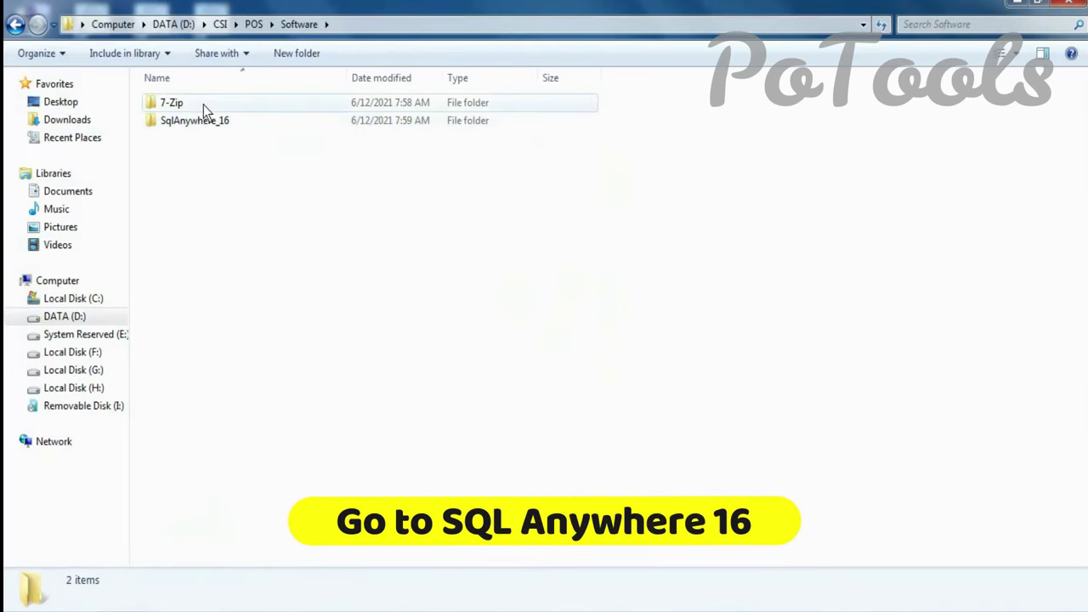
left_click(206, 128)
double_click(207, 128)
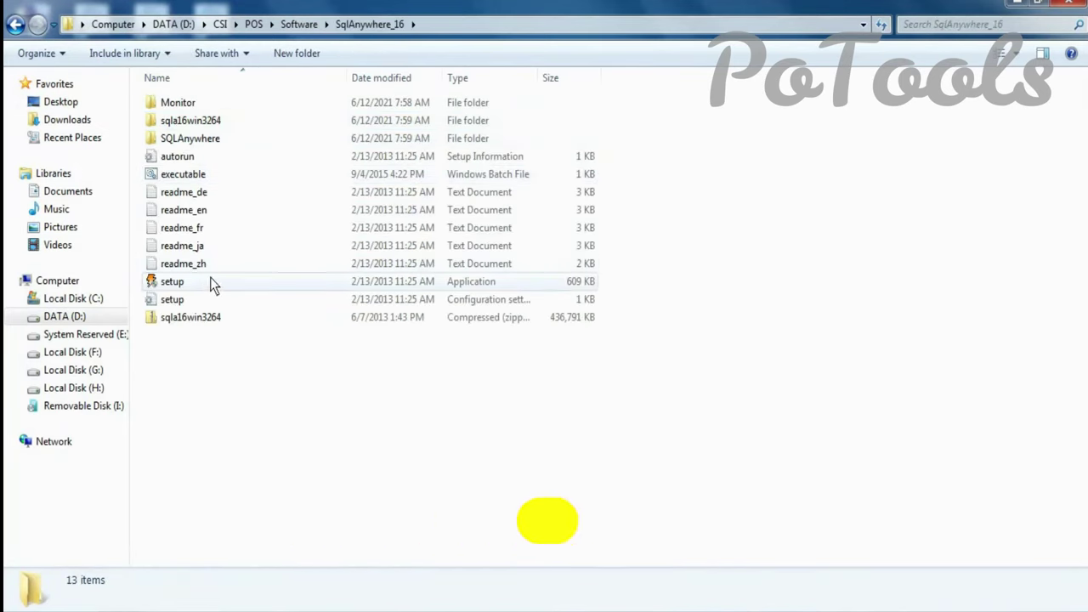
- Start the silent SQL Anywhere 16 installation with the executable batch file instead of setup, and minimize the folder window
left_click(203, 285)
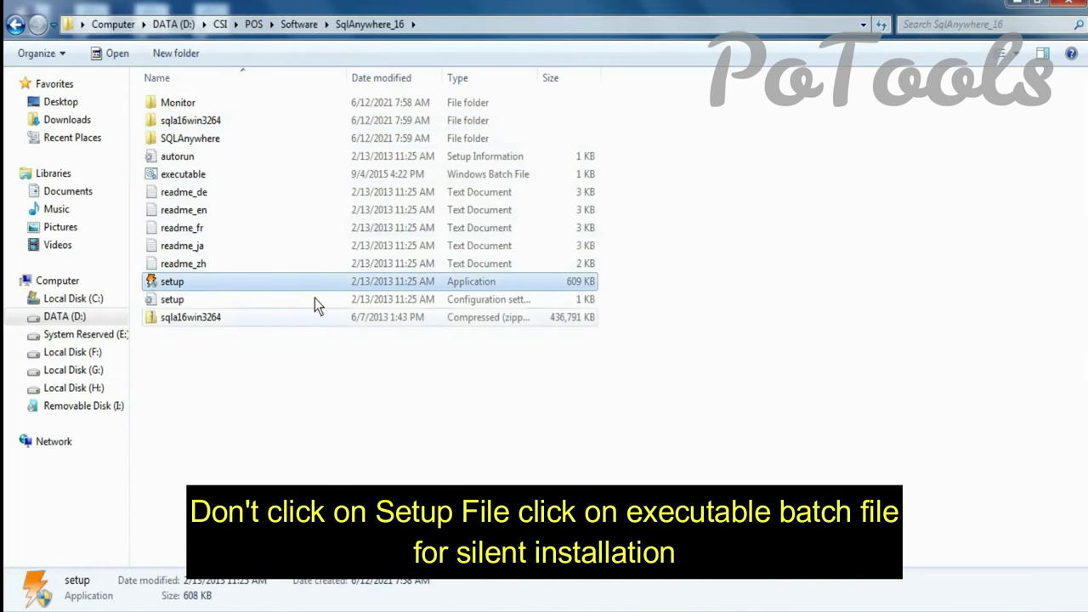
left_click(205, 178)
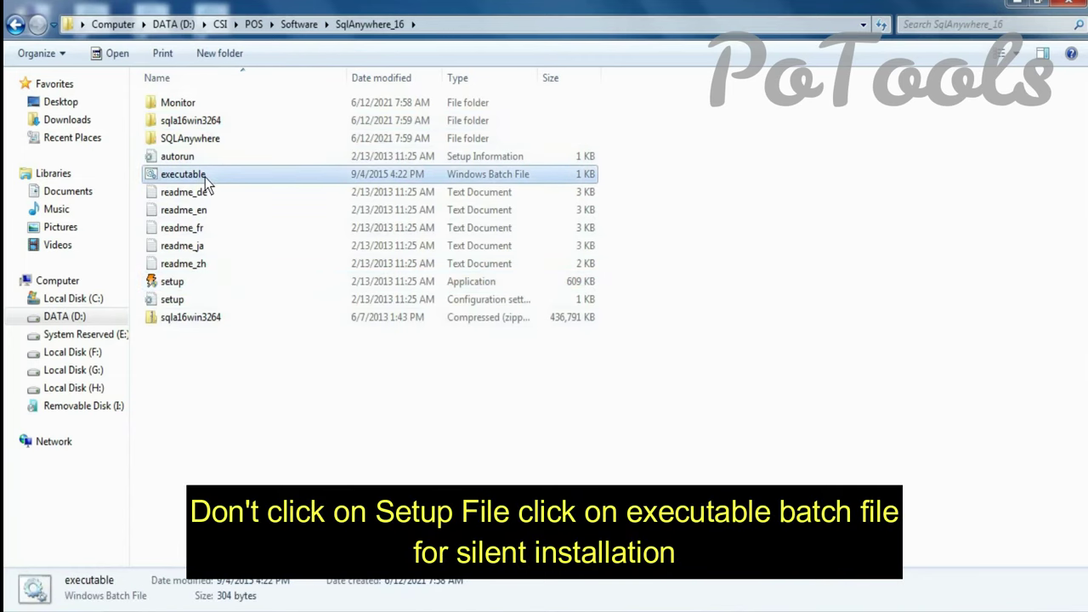
double_click(207, 181)
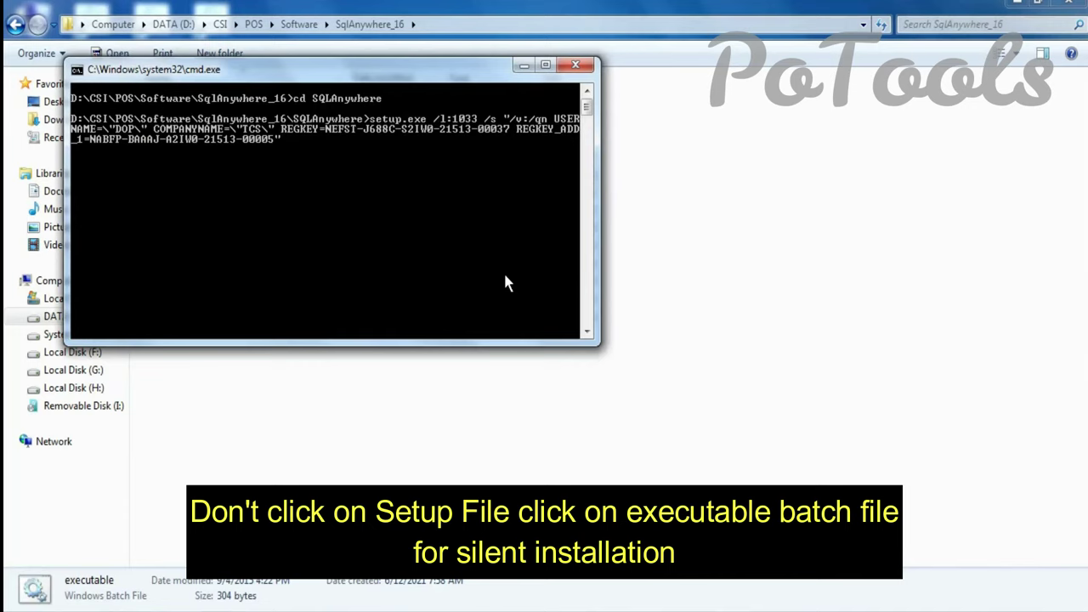
left_click(1013, 5)
left_click_drag(357, 83, 506, 115)
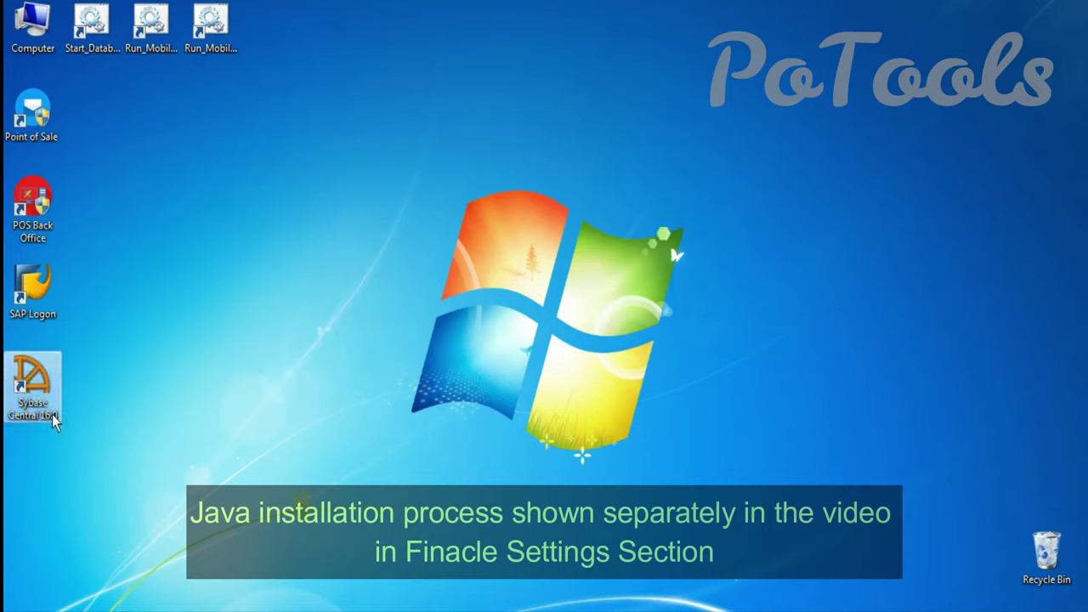
- Delete the Sybase Central 16 shortcut from the desktop
key("Delete")
left_click(609, 405)
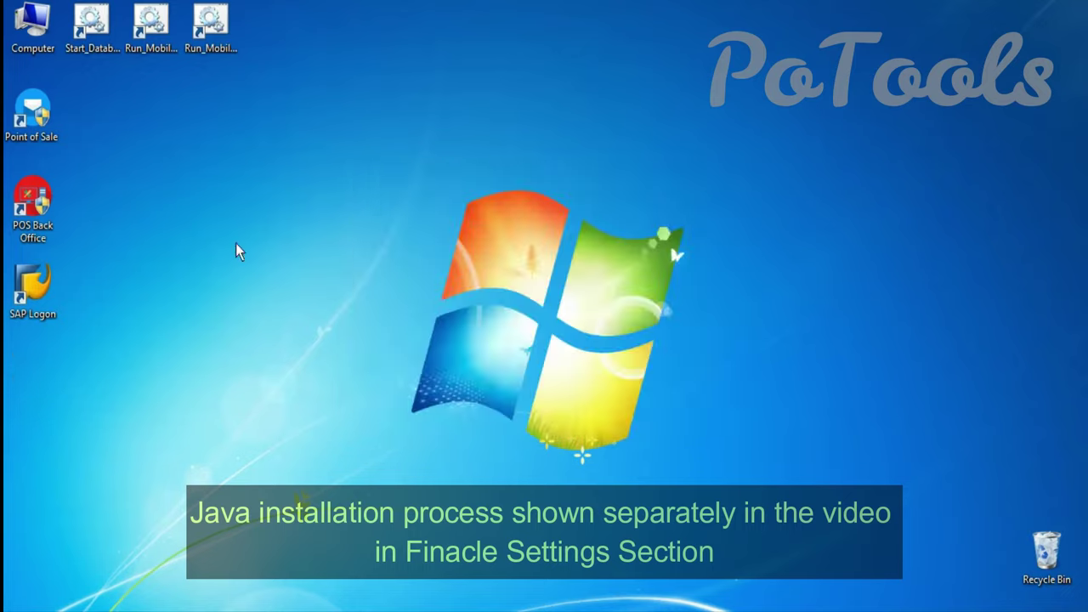
- Start the database server from its desktop shortcut and allow SQL Anywhere Network Server through the firewall, including private networks
double_click(88, 46)
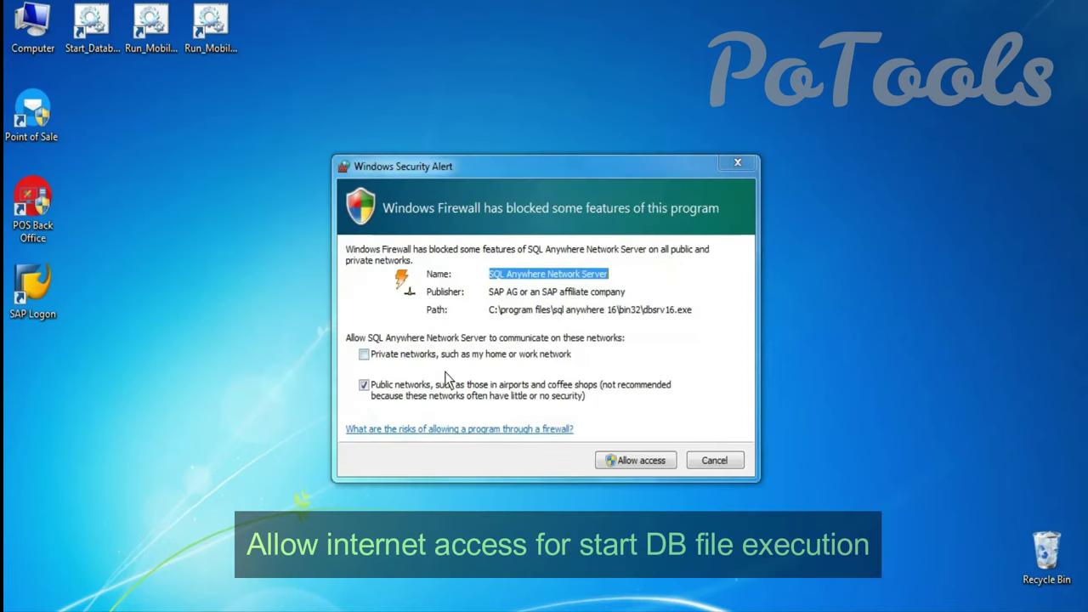
left_click(387, 355)
left_click(614, 459)
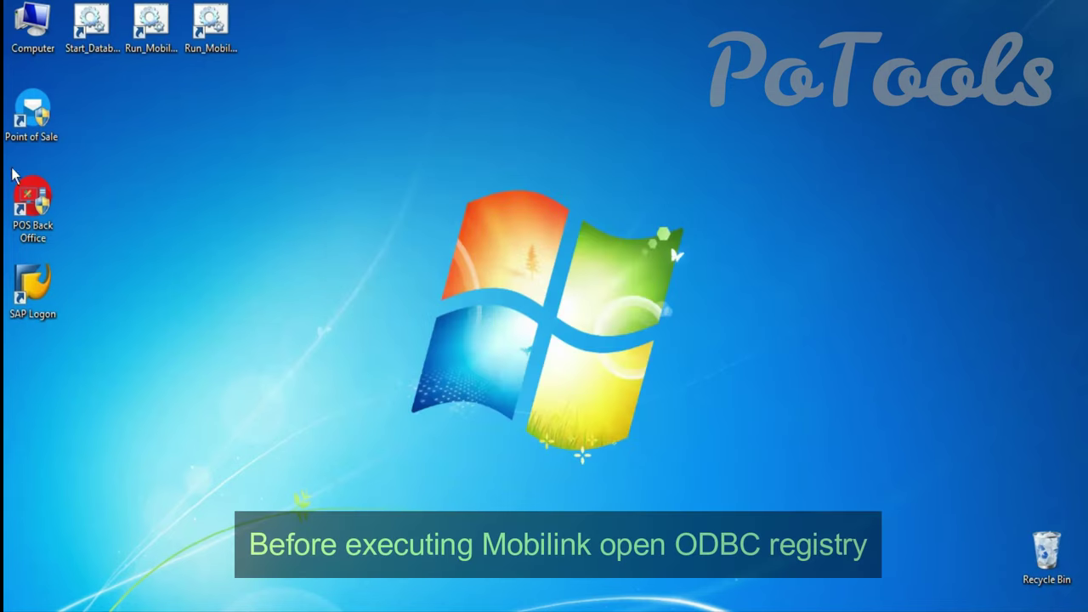
- Merge the ODBC_PoTools registration entries from the DATA (D:) drive into the registry
double_click(25, 25)
double_click(469, 114)
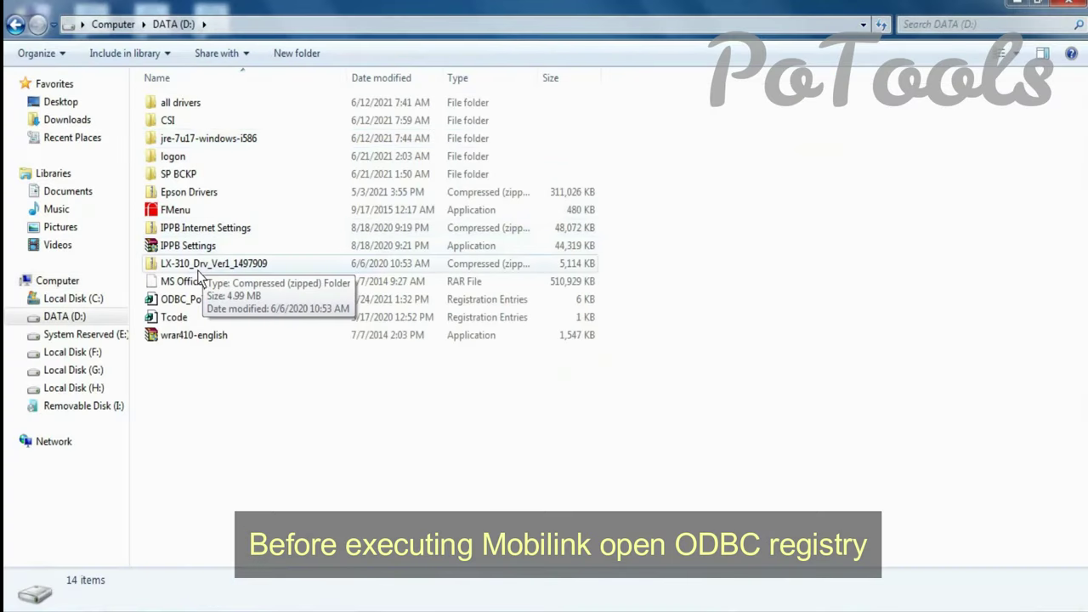
double_click(194, 308)
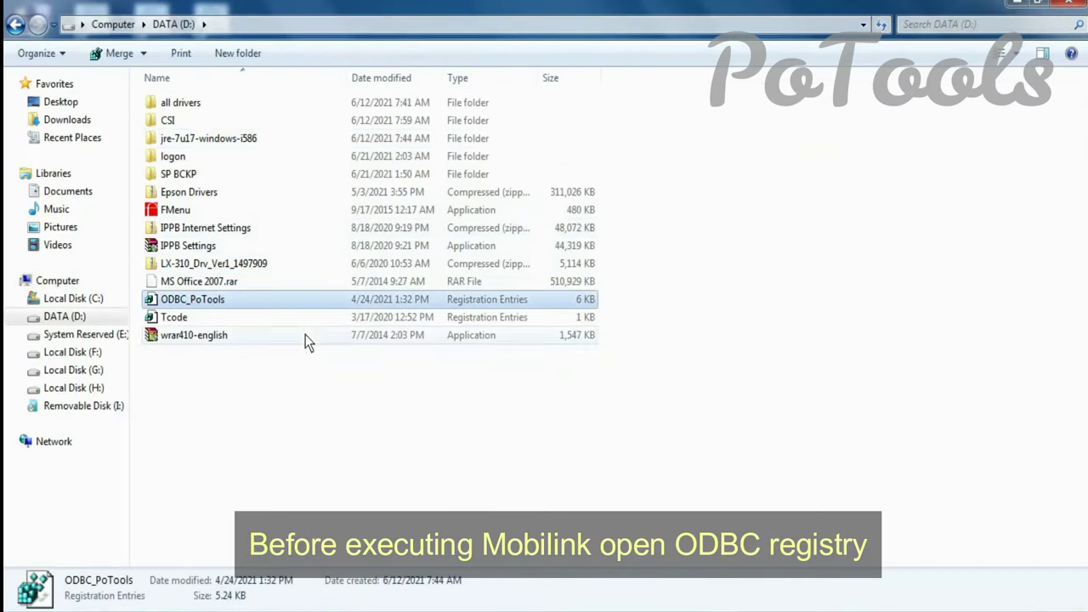
left_click(680, 330)
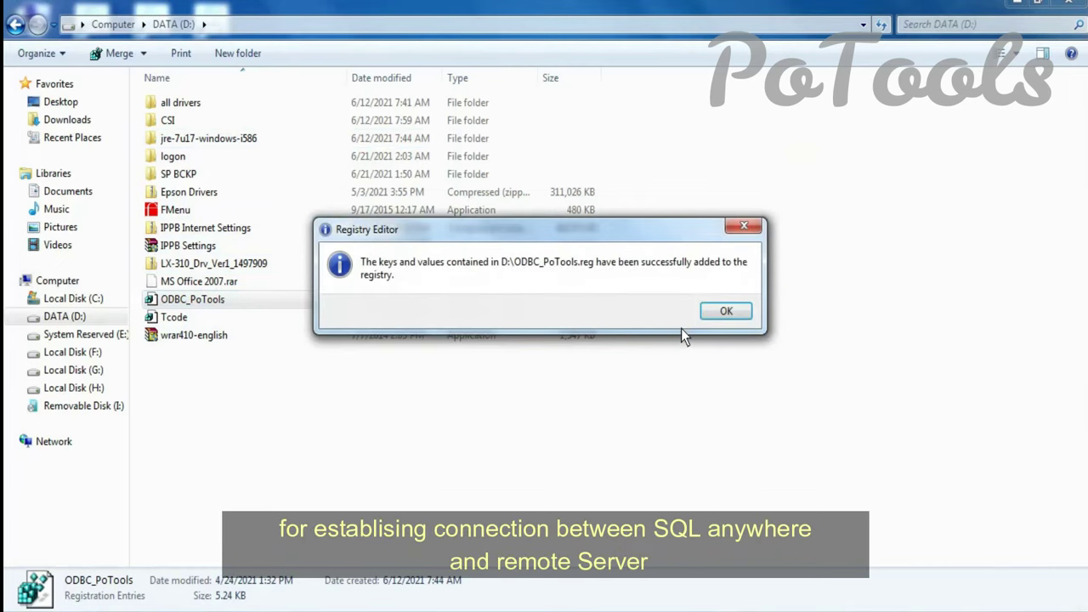
left_click(712, 315)
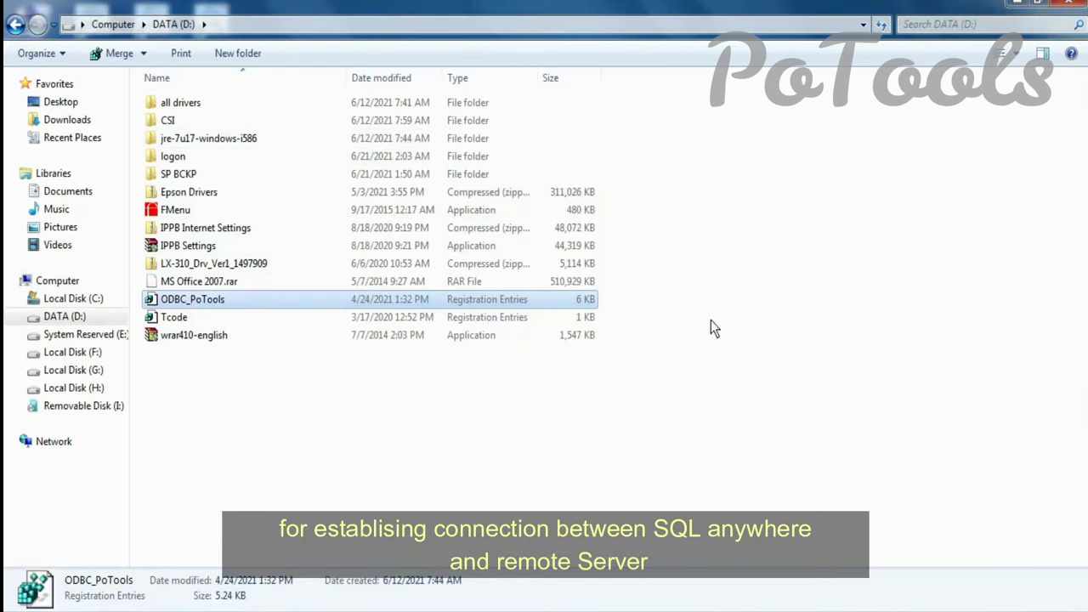
- Add the Tcode registration entries from the D: drive to the registry
left_click(398, 317)
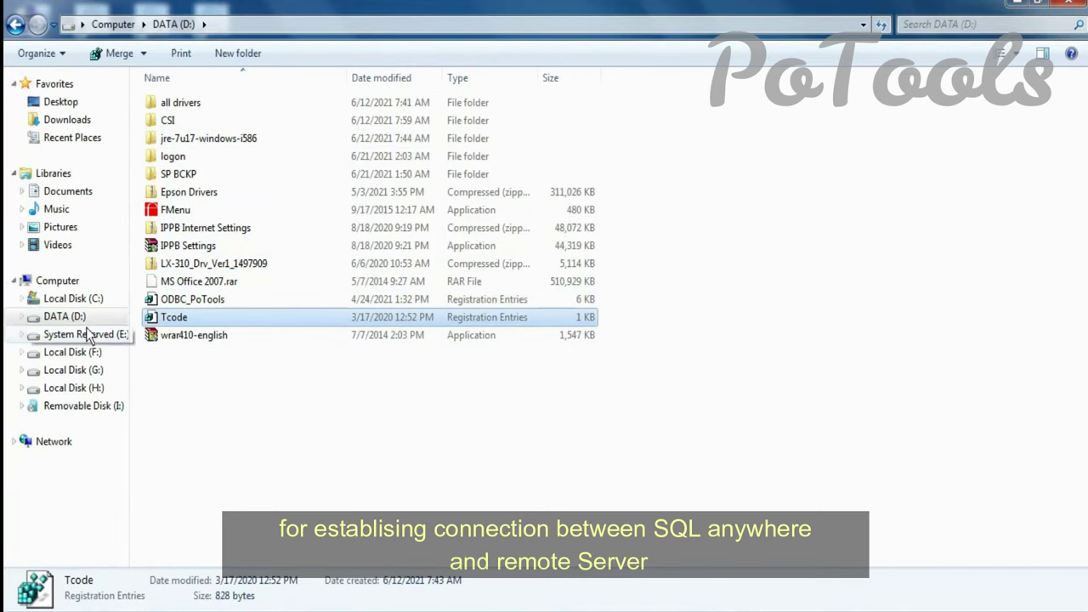
double_click(429, 318)
left_click(654, 331)
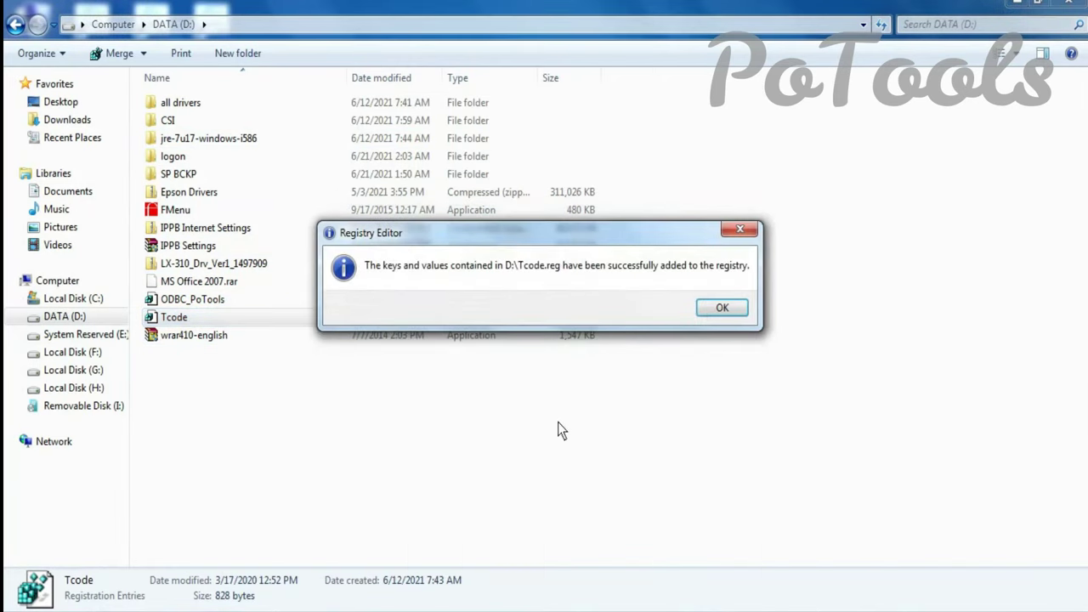
left_click(720, 309)
left_click(510, 382)
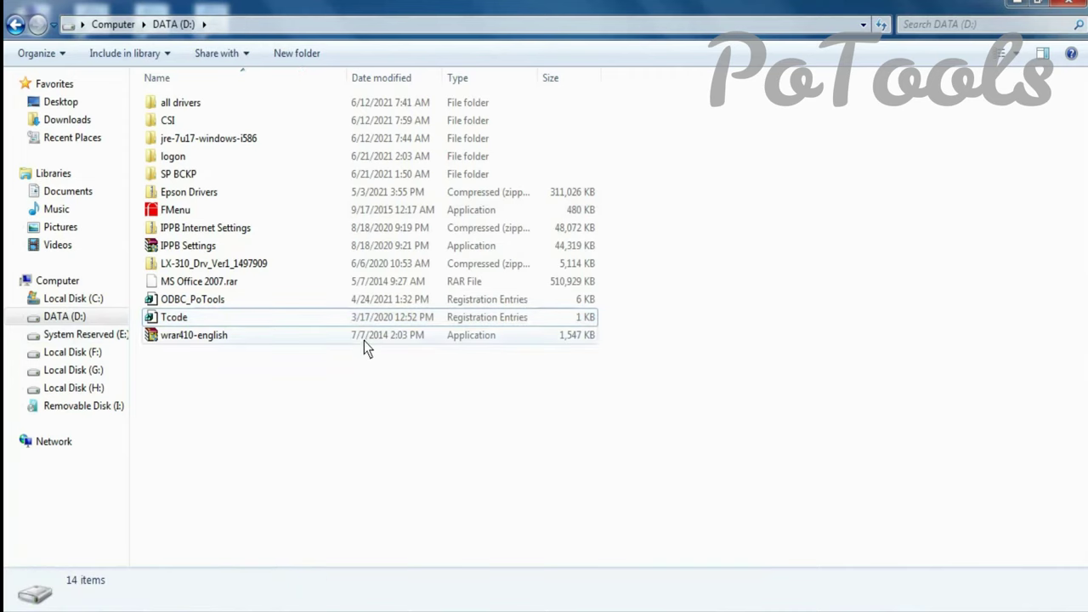
- Install WinRAR 4.10 from wrar410-english into C:\Program Files\WinRAR, keeping the default associations and integration options
left_click(358, 334)
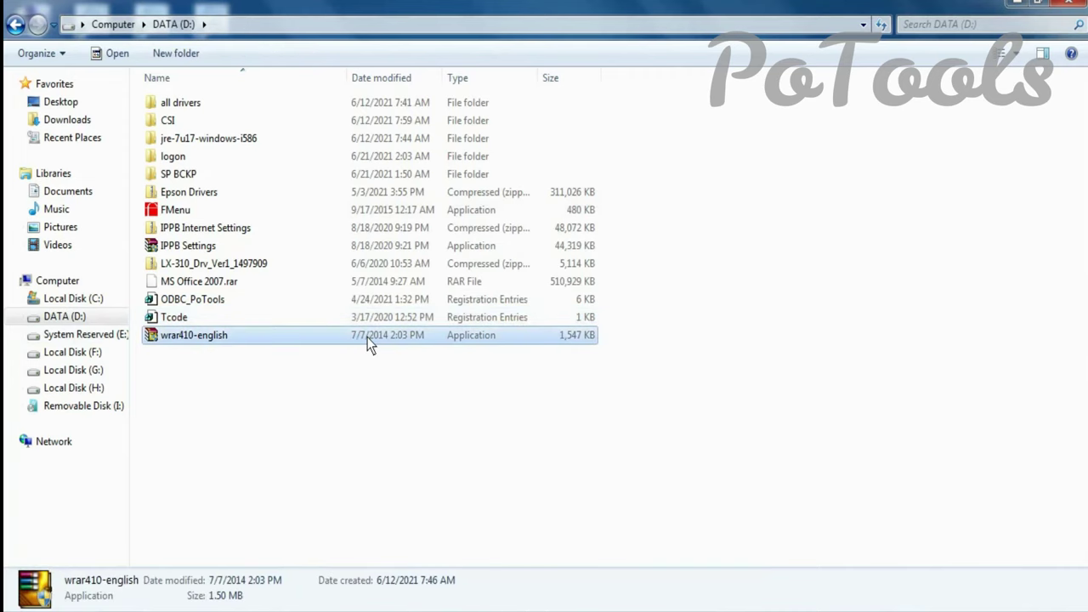
double_click(367, 336)
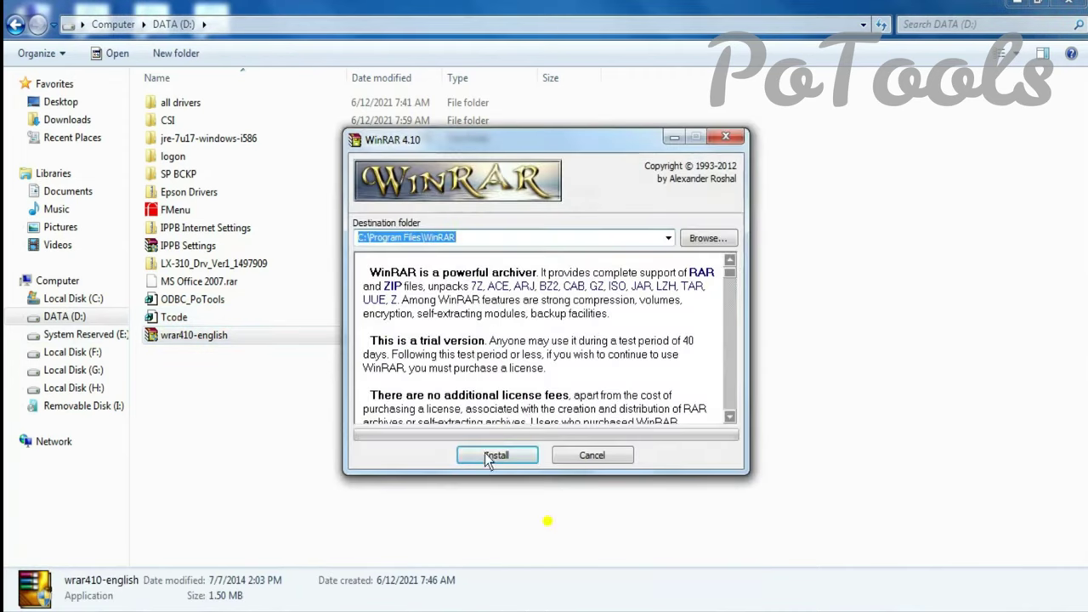
left_click(487, 455)
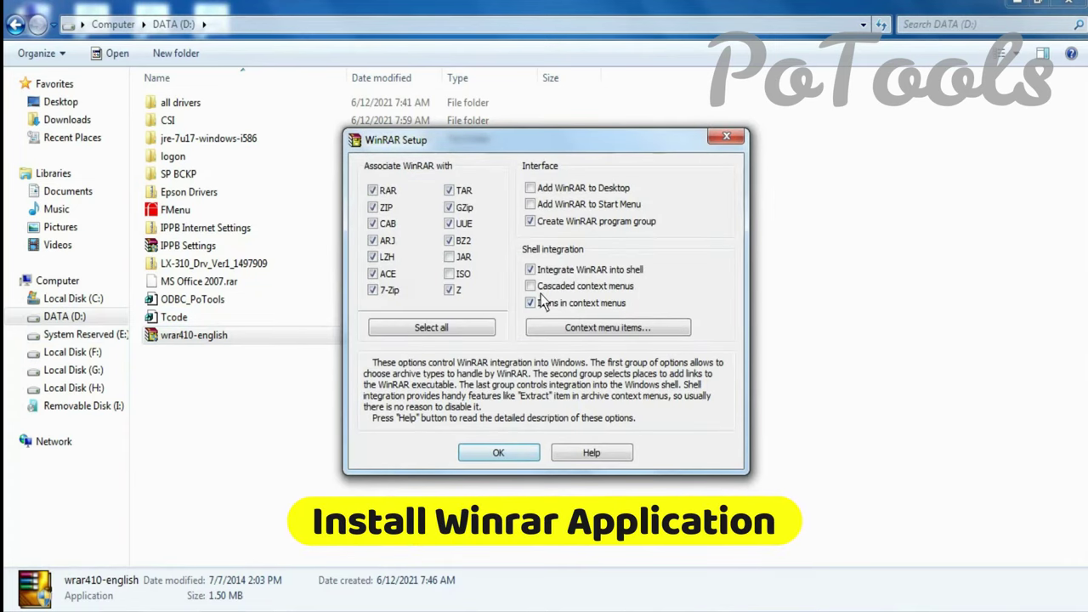
left_click(503, 452)
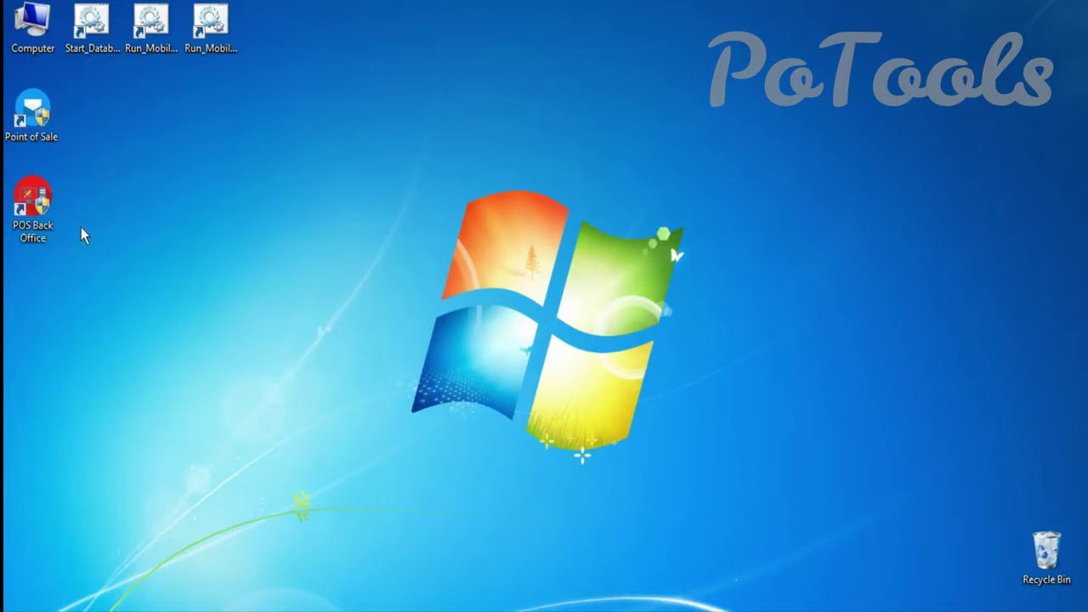
- Refresh the desktop and launch the Point of Sale and POS Back Office applications
right_click(128, 234)
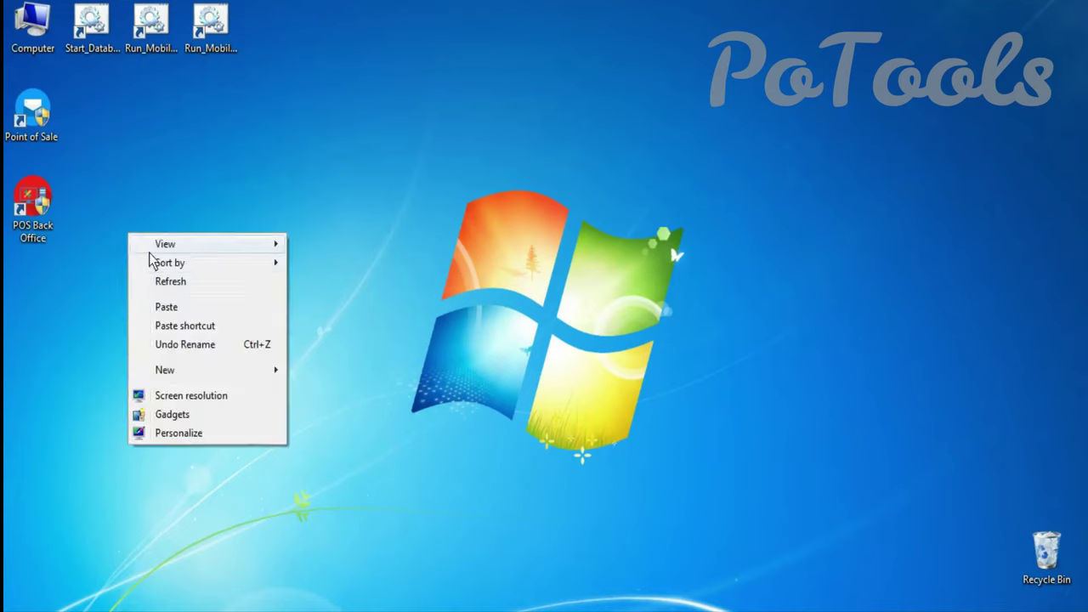
left_click(173, 282)
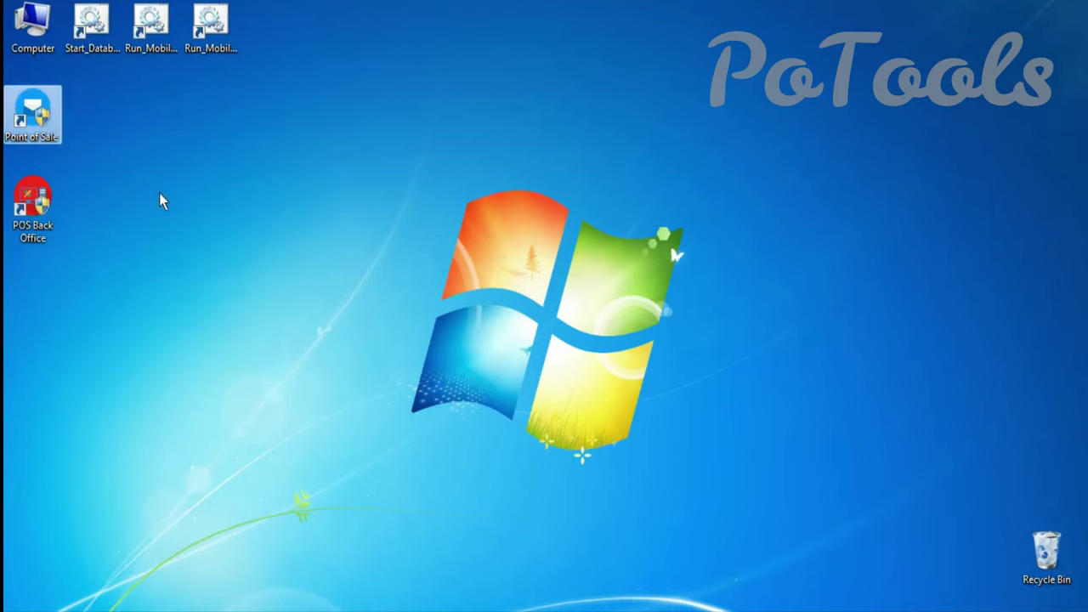
key("Return")
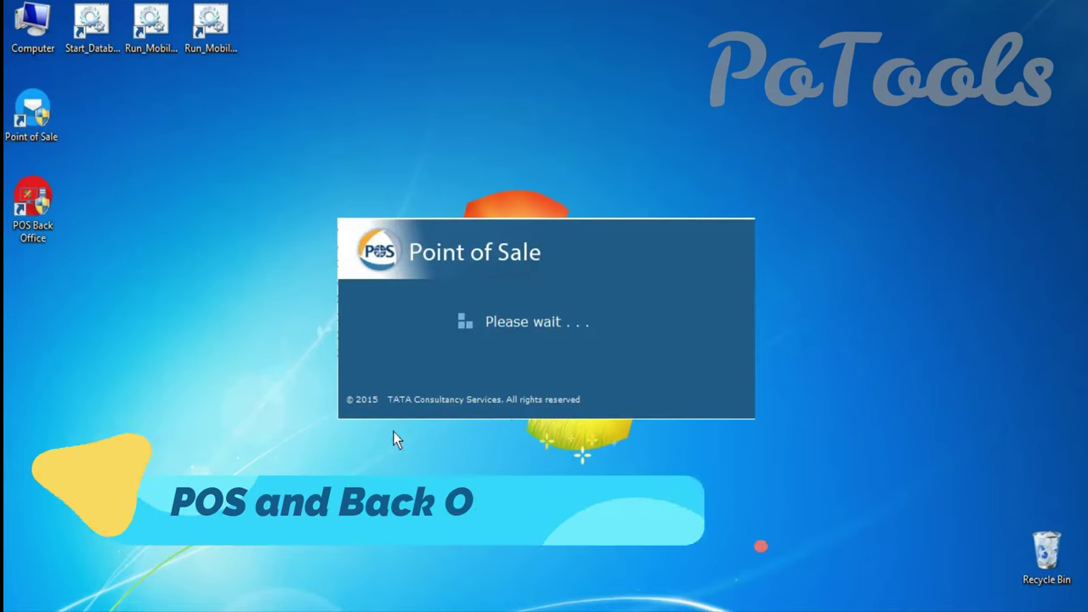
double_click(61, 228)
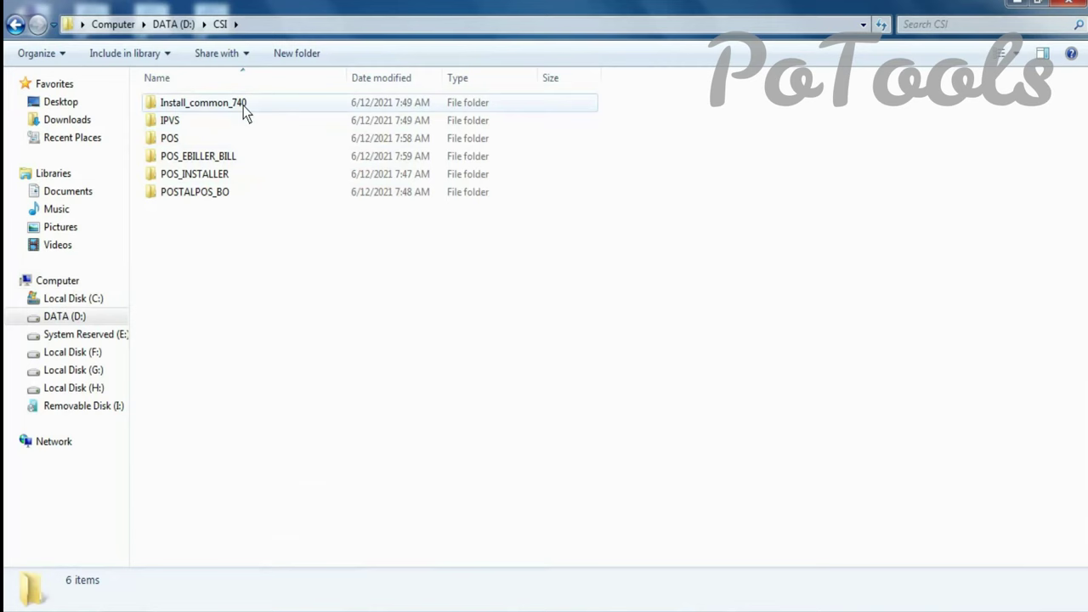
- Run batfile in D:\CSI\Install_common_740 to start the silent SAP GUI installation
double_click(243, 106)
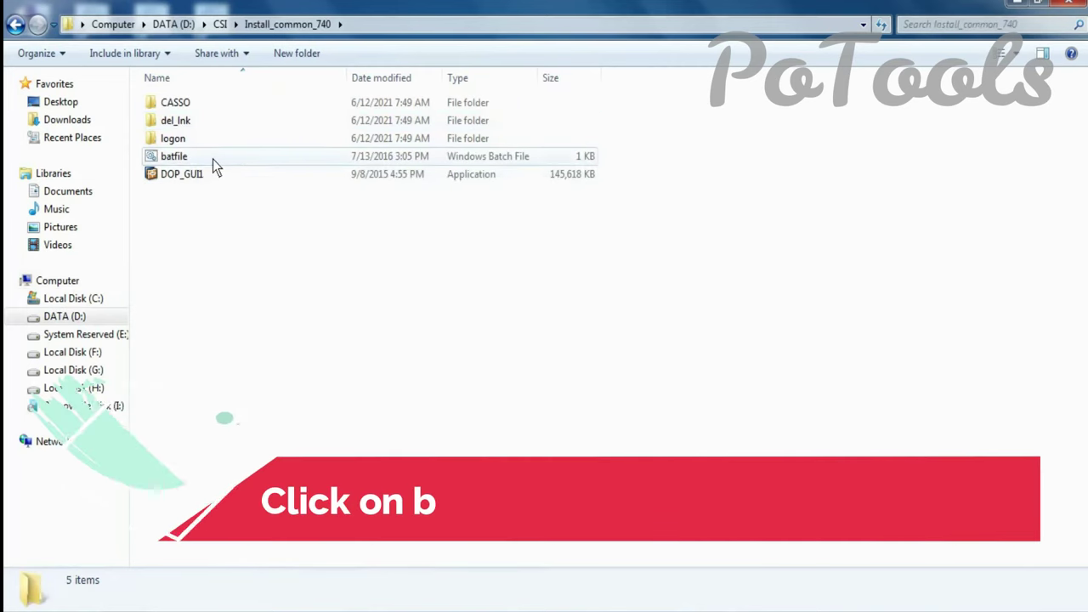
left_click(212, 157)
left_click(205, 107)
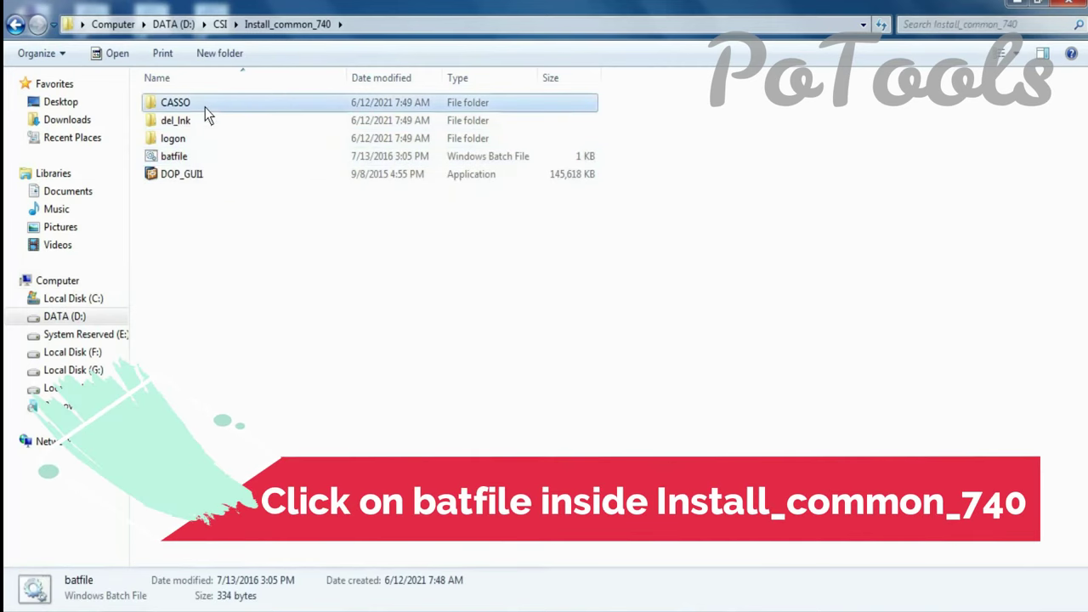
left_click(202, 156)
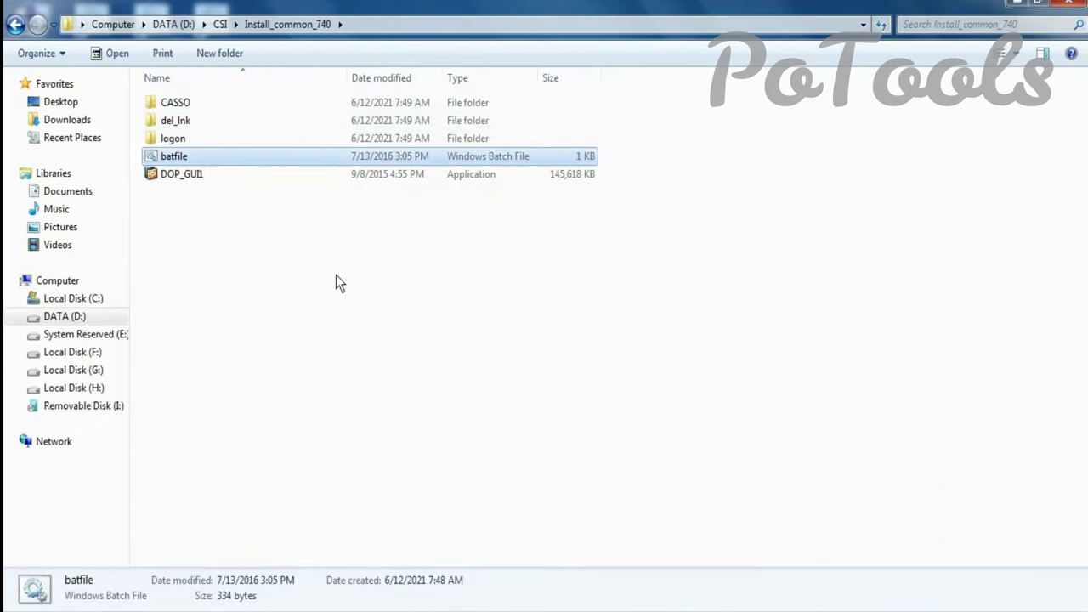
key("Return")
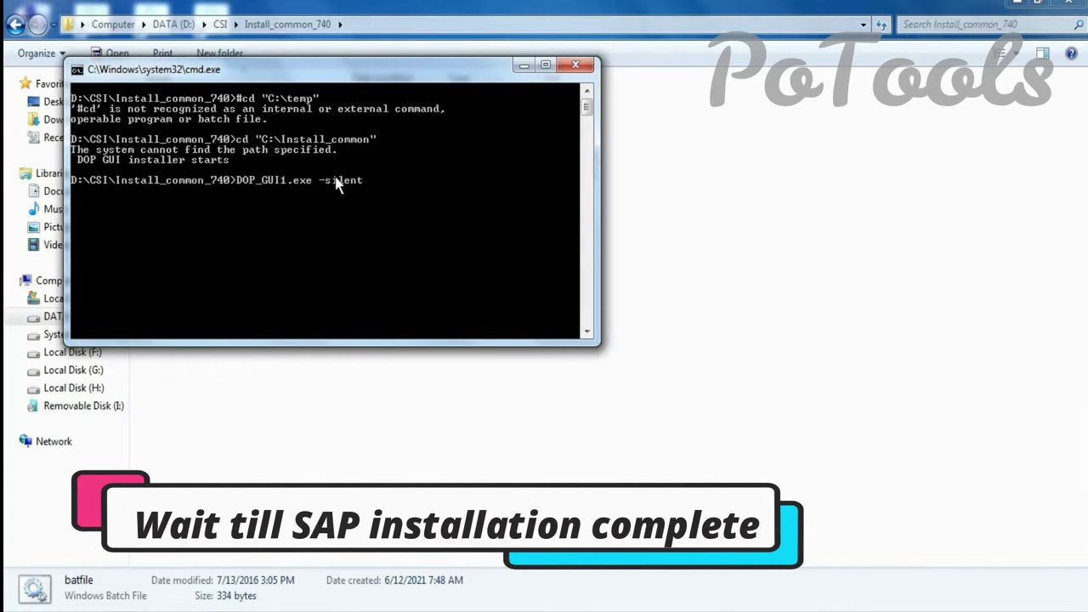
left_click_drag(335, 67, 496, 228)
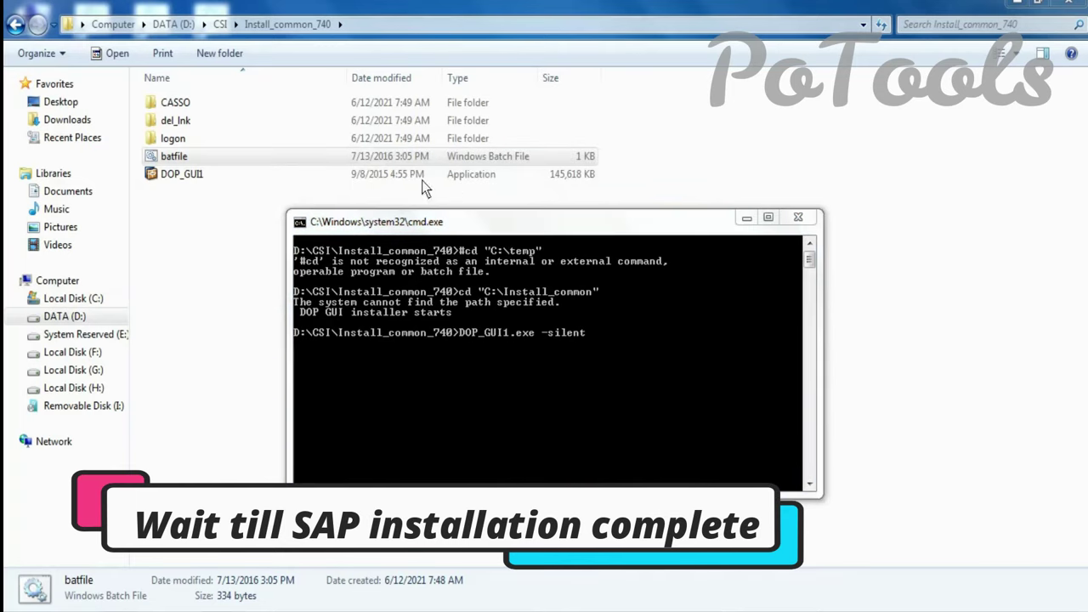
left_click(264, 176)
key("alt+Tab")
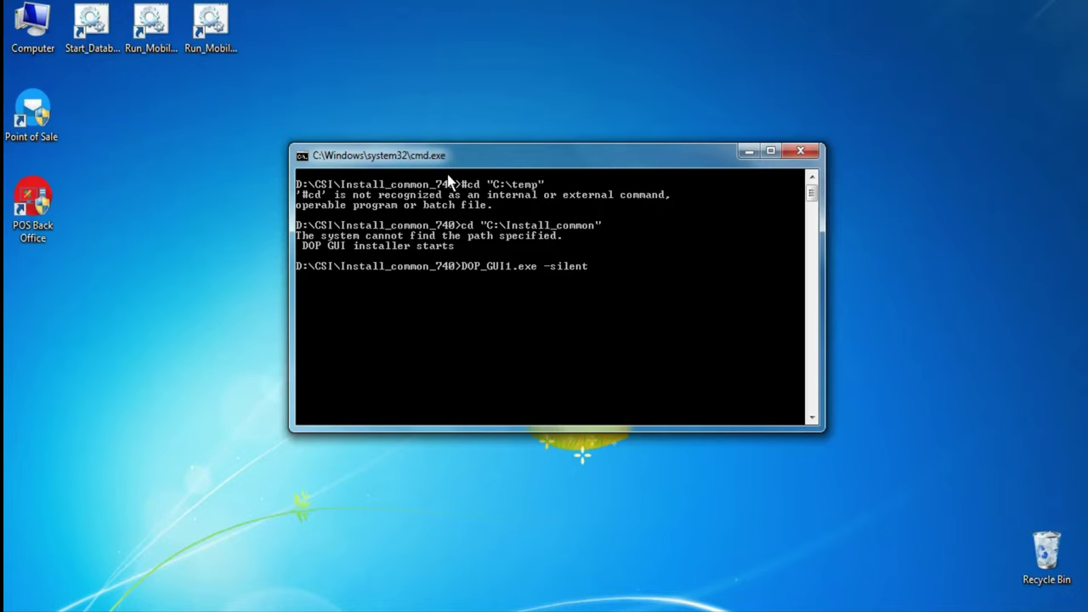
key("Return")
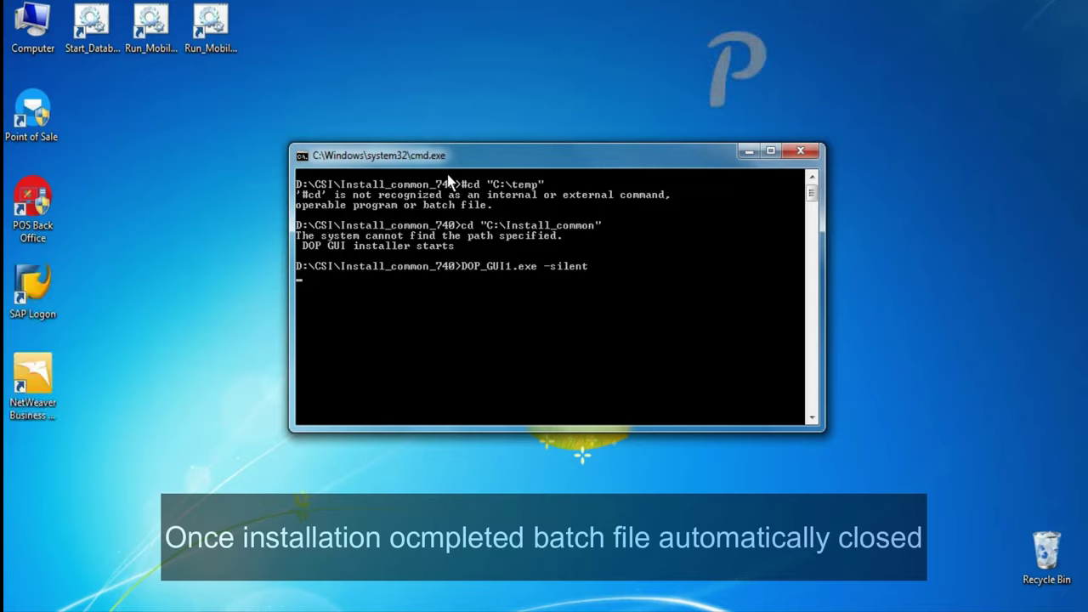
left_click_drag(102, 470, 7, 264)
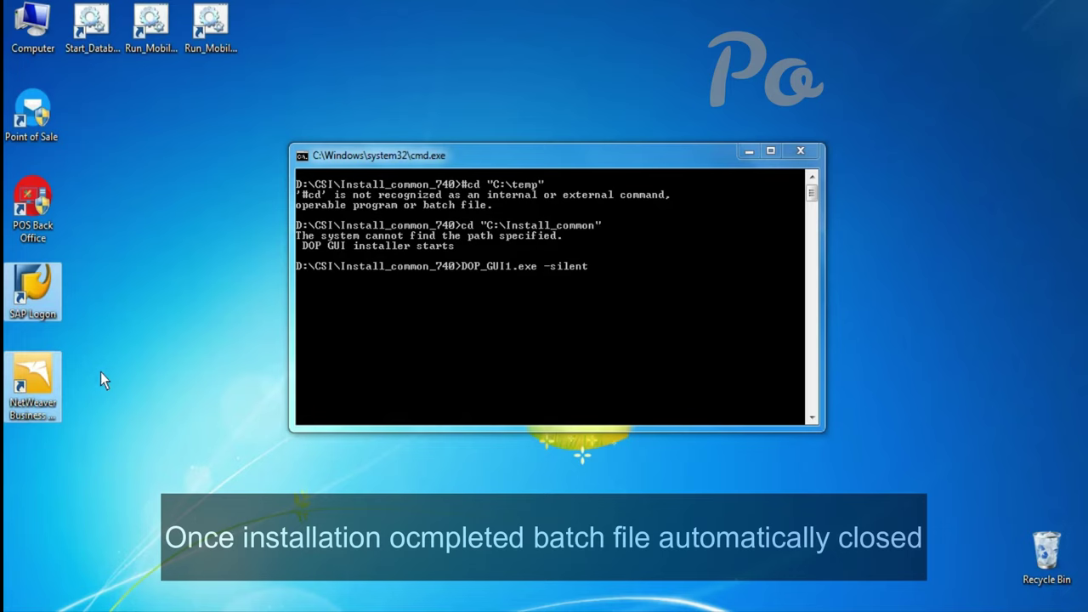
left_click(119, 406)
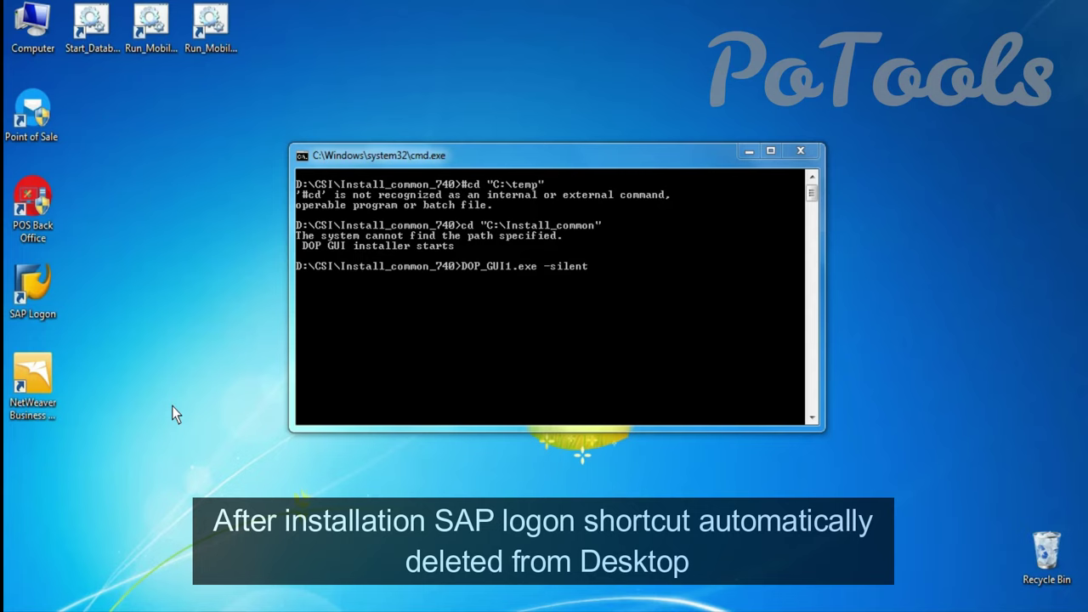
- Delete the NetWeaver Business Client shortcut from the desktop and refresh the desktop
left_click_drag(165, 417, 66, 323)
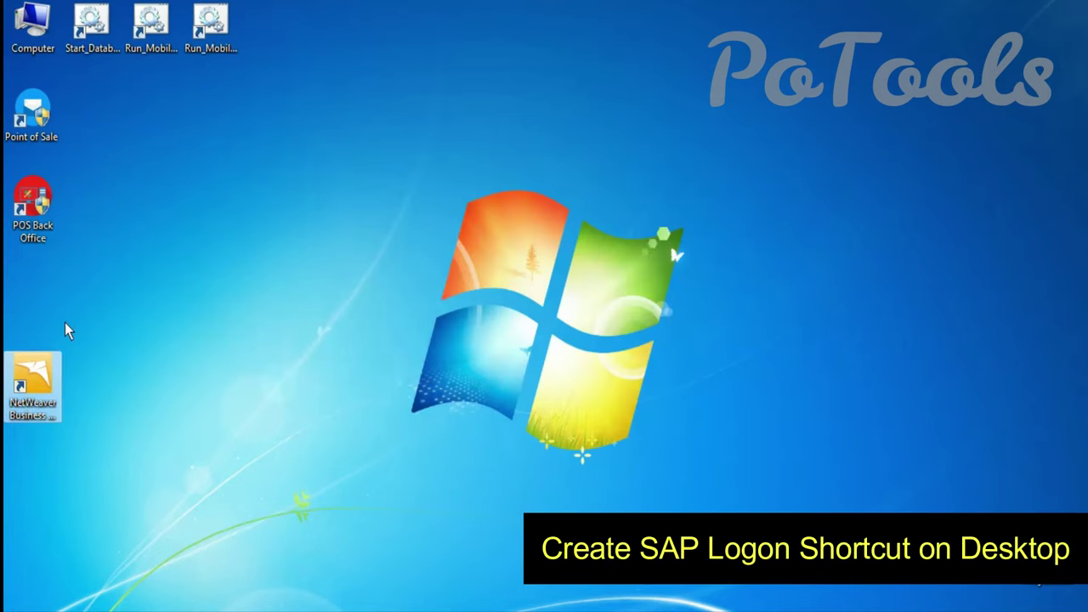
key("Delete")
right_click(65, 322)
left_click(574, 408)
left_click(585, 405)
right_click(396, 341)
left_click(446, 387)
- Find SAP Logon by searching the installed programs for SAP and create a desktop shortcut to it
key("super")
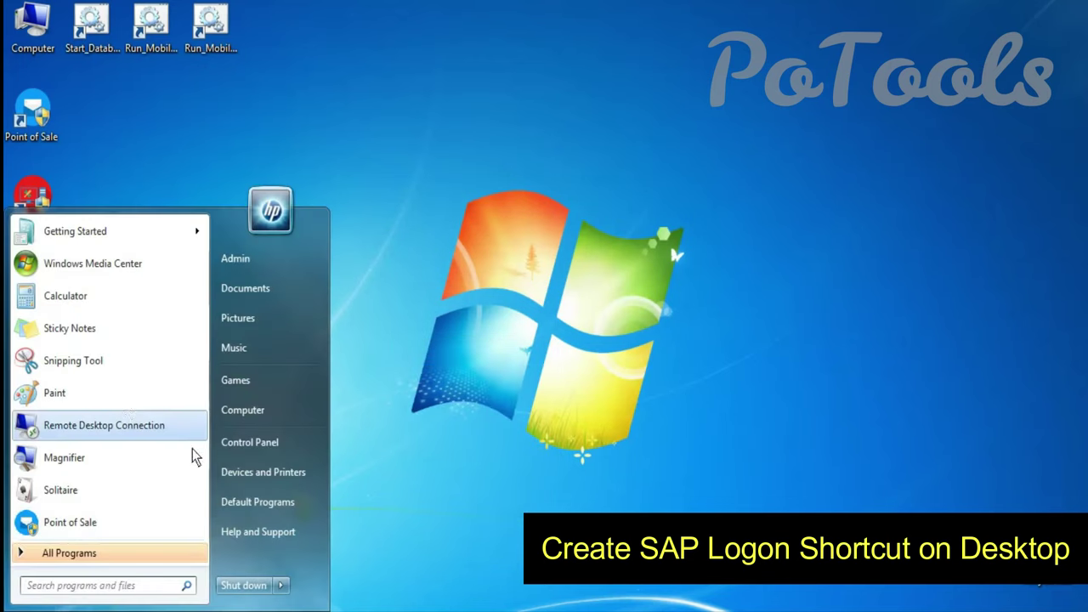
type("SAP")
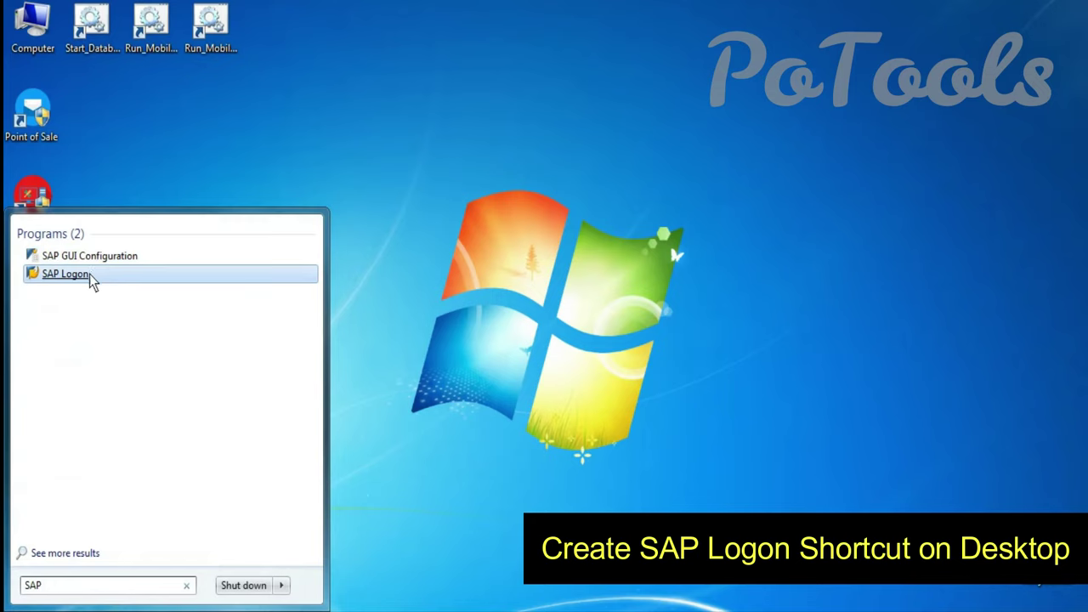
right_click(90, 275)
mouse_move(214, 450)
left_click(300, 468)
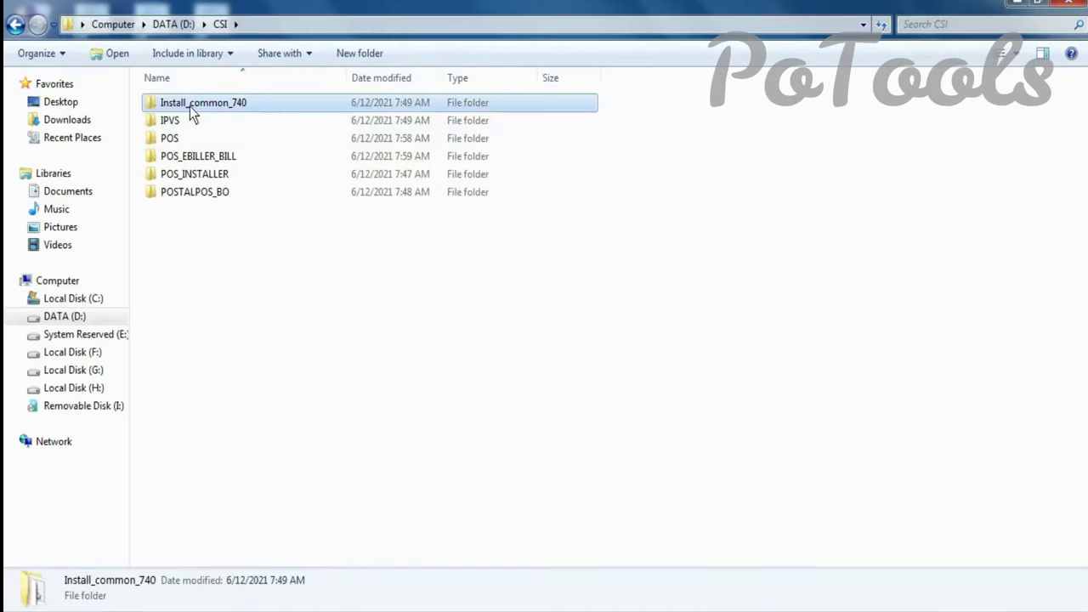
- Copy the logon folder from D:\CSI\Install_common_740 to the root of C: and refresh the desktop
double_click(190, 106)
left_click(174, 138)
left_click(68, 298)
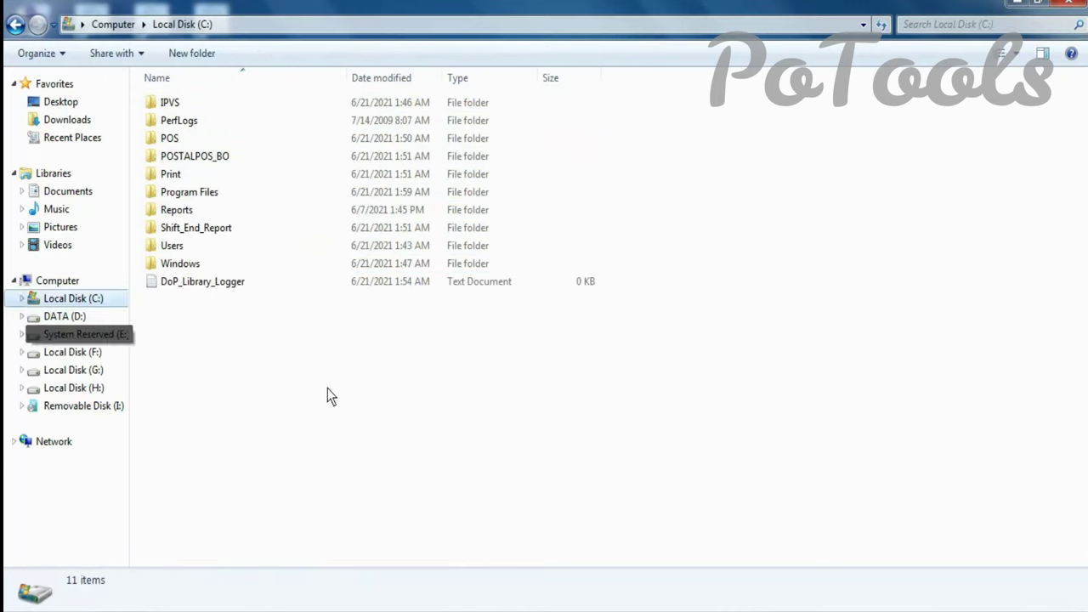
key("ctrl+v")
left_click(358, 416)
key("super+d")
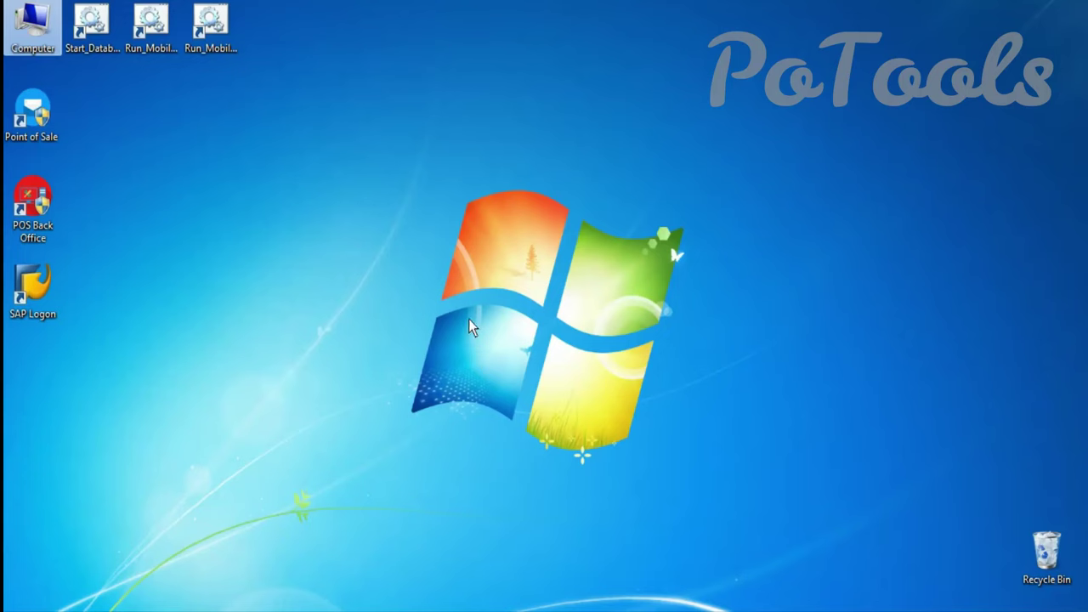
right_click(469, 322)
left_click(512, 367)
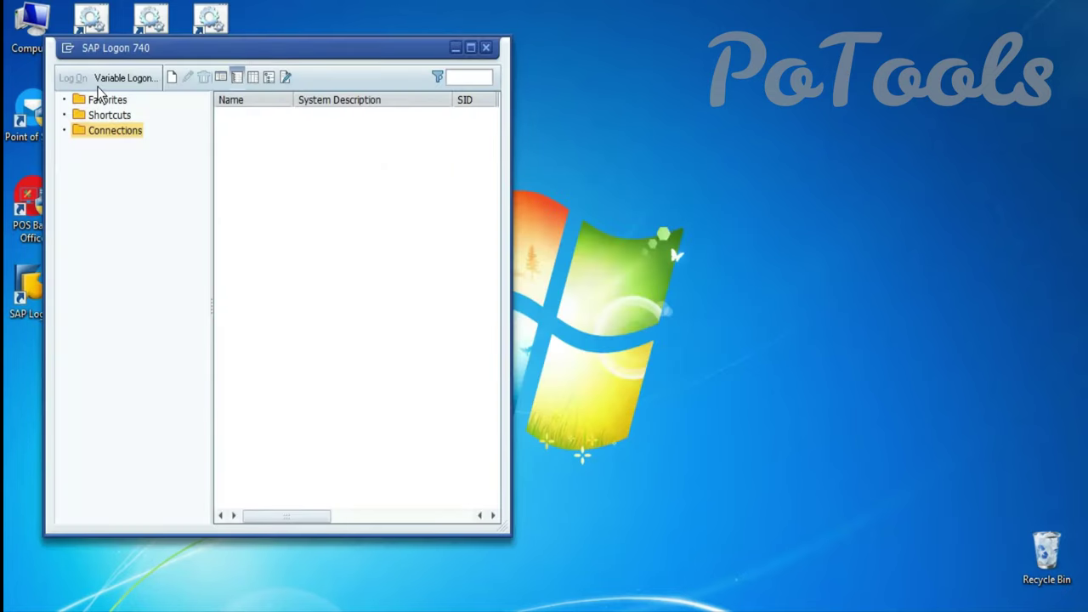
- Set SAP Logon's path of local configuration files to C:\logon\logon, apply the change and close SAP Logon
left_click(66, 46)
left_click(105, 185)
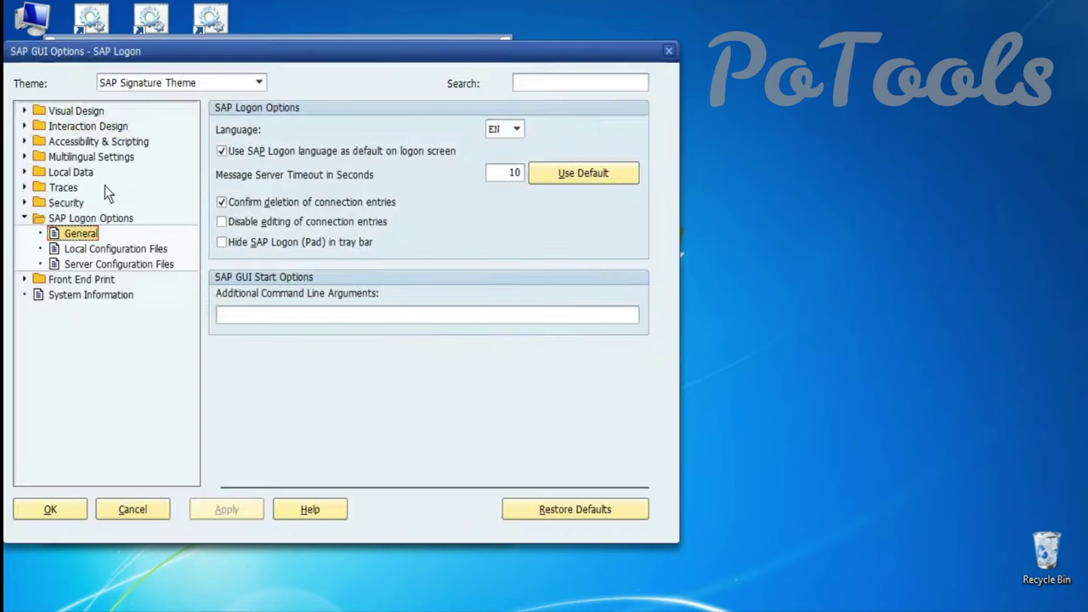
left_click(101, 251)
left_click(600, 156)
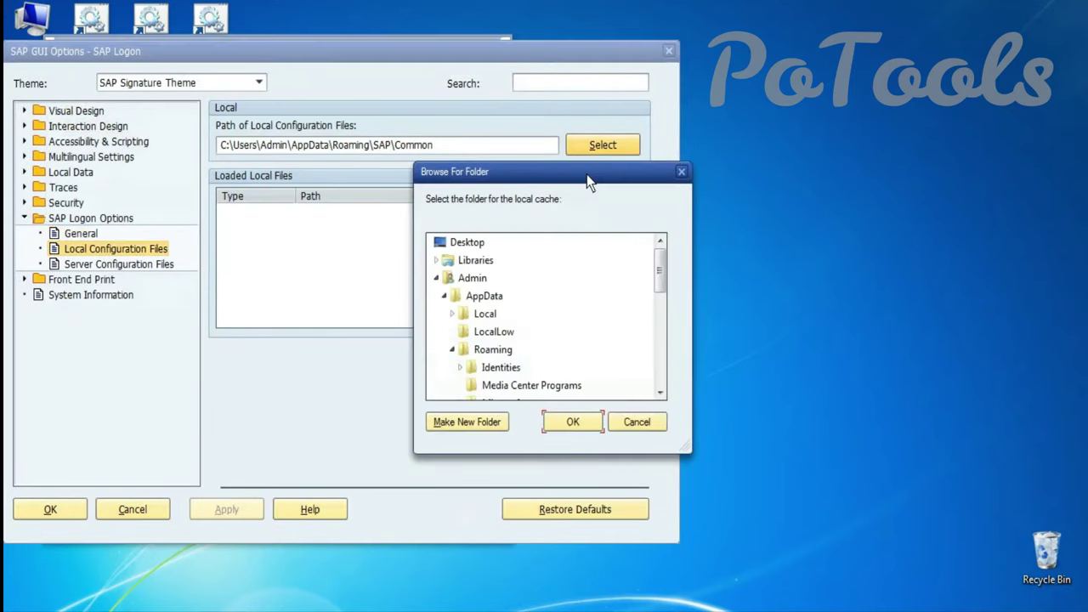
left_click(437, 277)
left_click(437, 295)
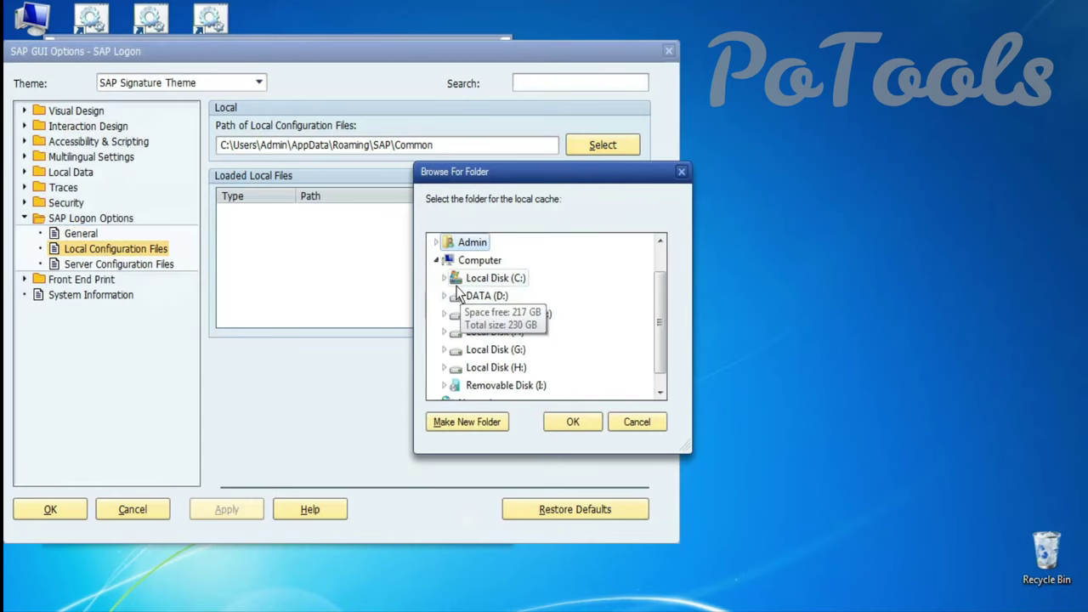
left_click(444, 278)
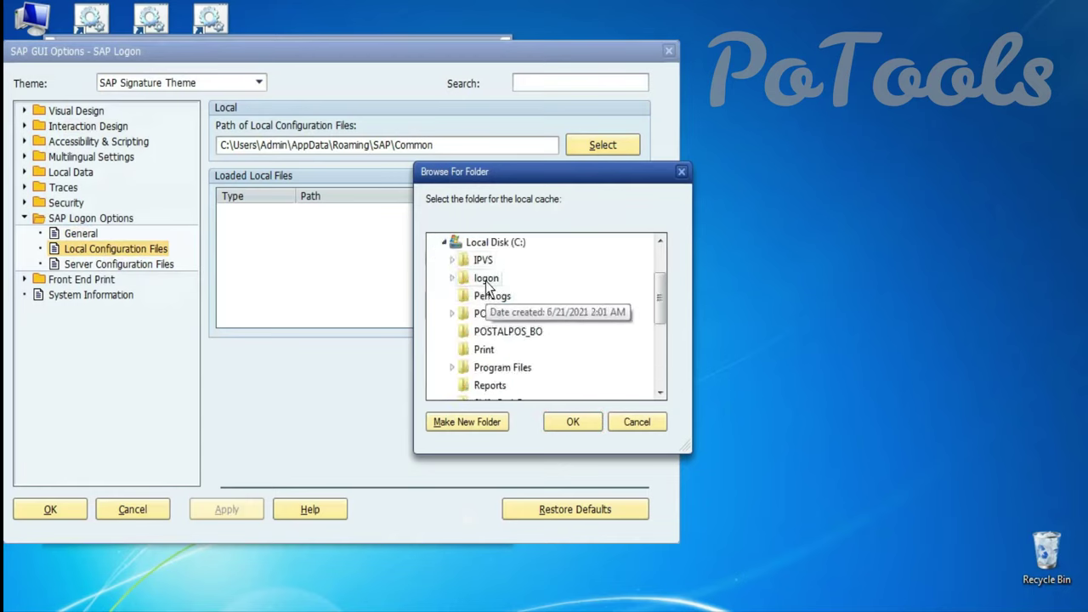
double_click(486, 279)
left_click(493, 366)
left_click(571, 423)
left_click(253, 515)
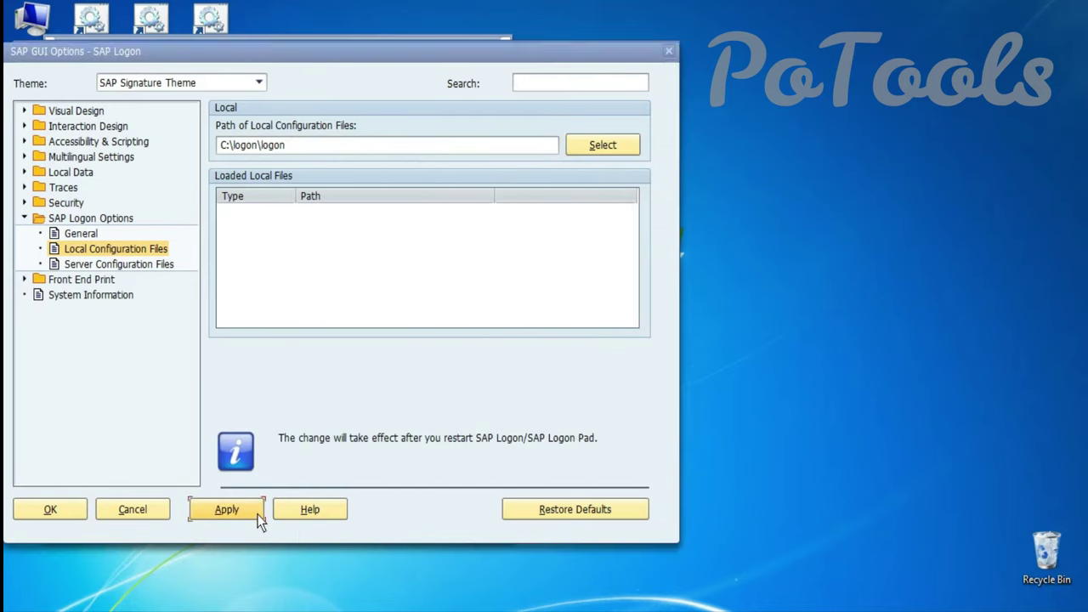
left_click(593, 389)
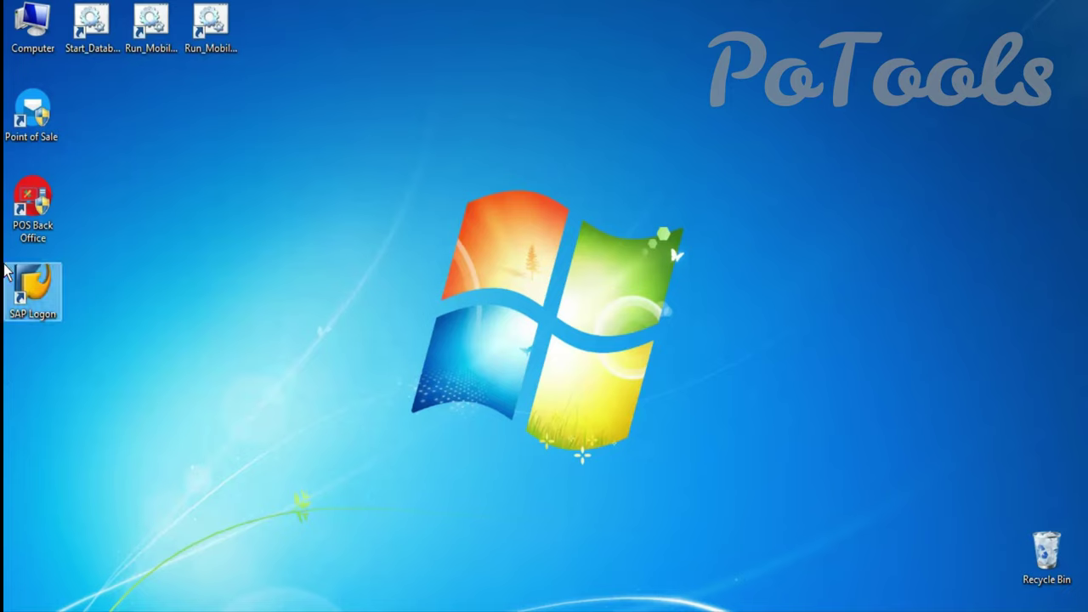
- Reopen SAP Logon, examine the connection entries in its different views, close it and refresh the desktop
double_click(19, 283)
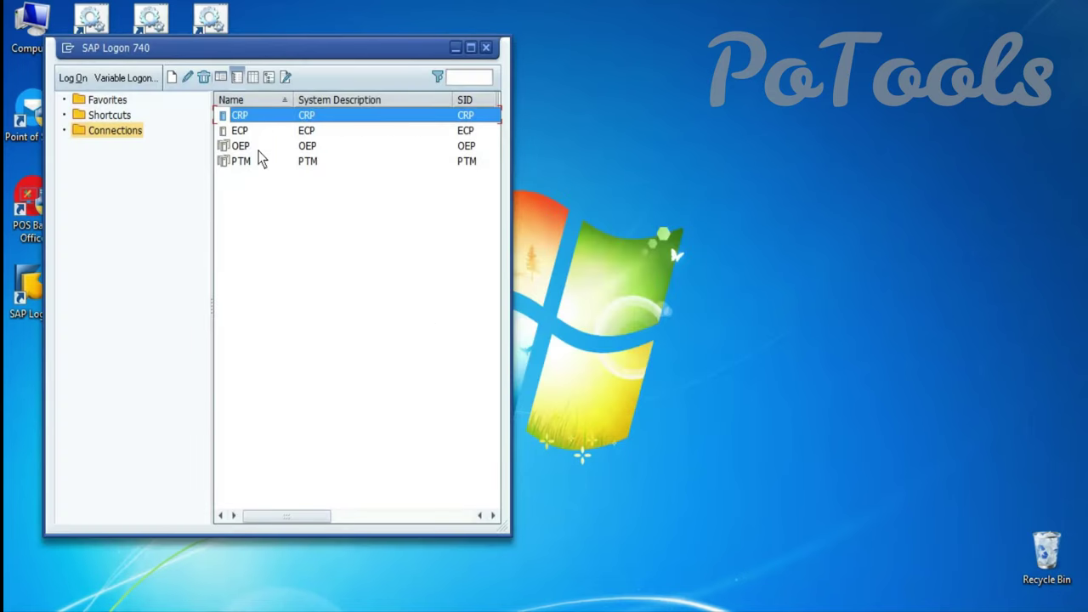
left_click(247, 134)
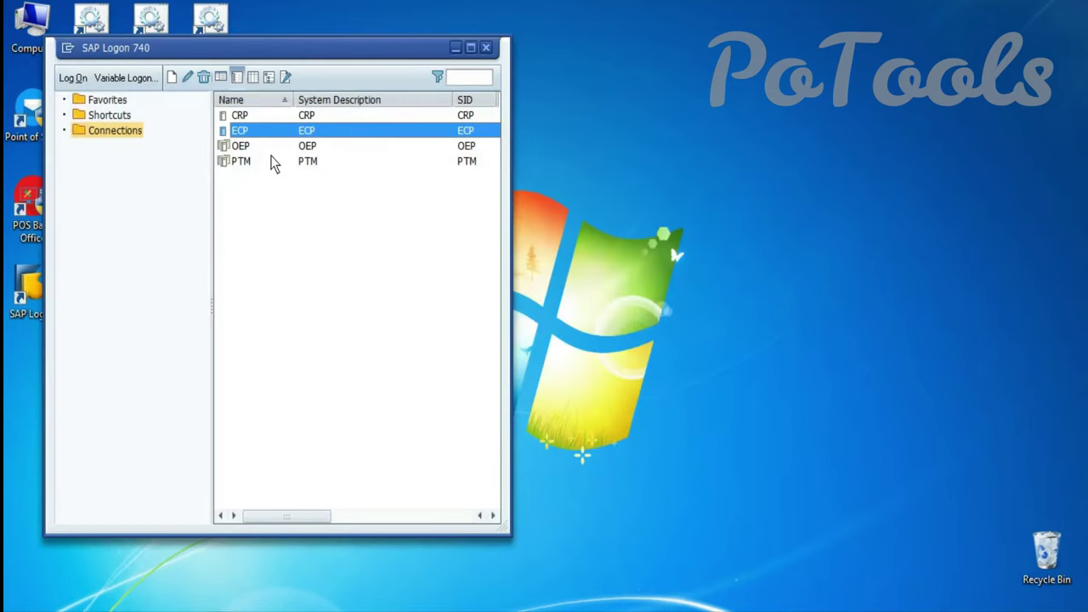
left_click(221, 78)
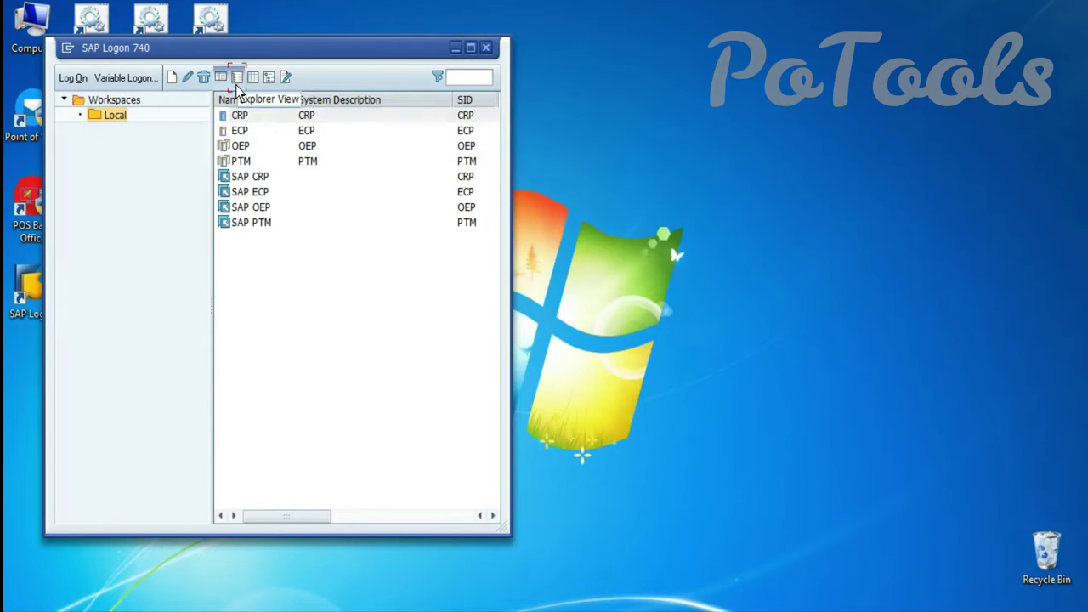
left_click(237, 79)
left_click(255, 80)
left_click(267, 77)
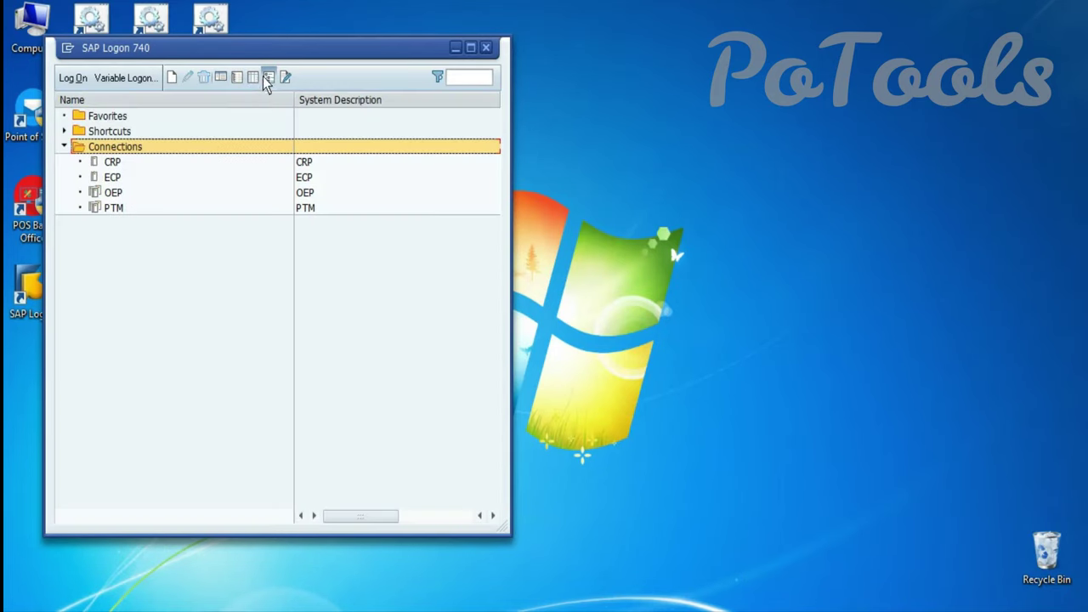
left_click(285, 77)
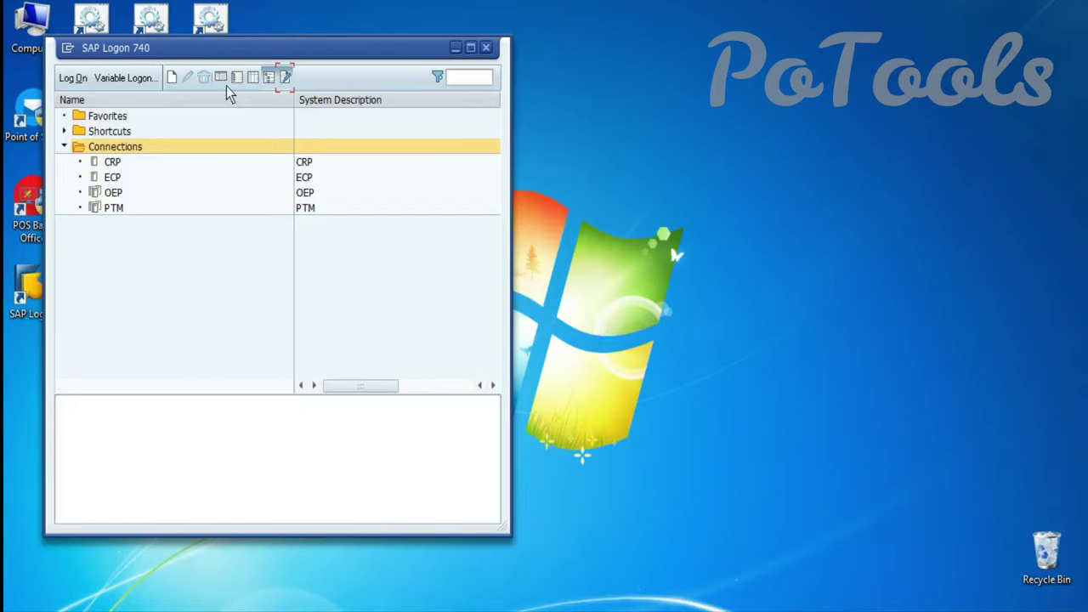
left_click(252, 78)
left_click(237, 77)
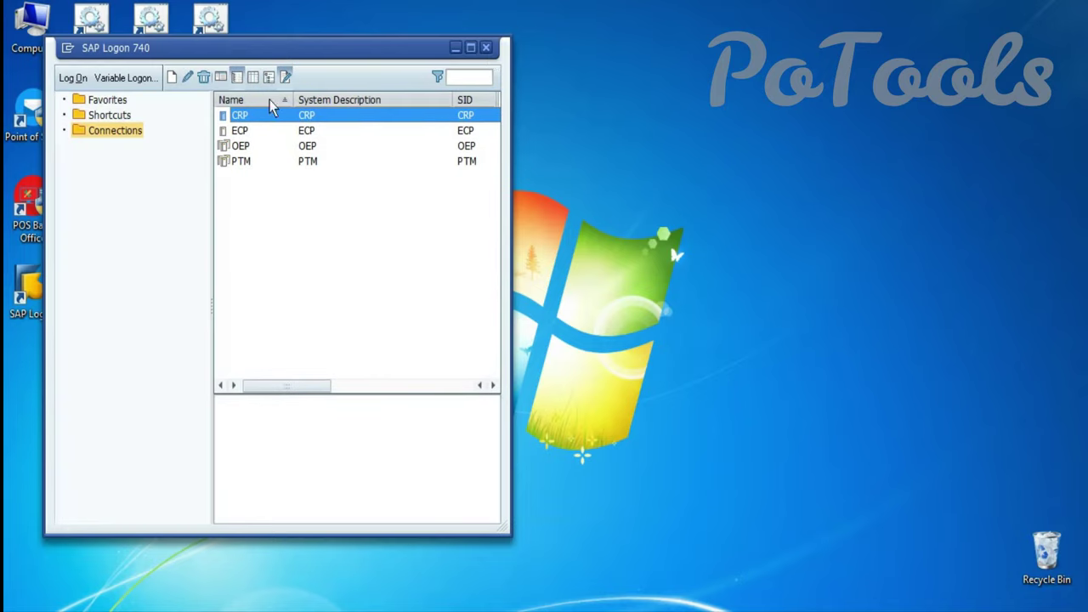
left_click(486, 48)
right_click(488, 151)
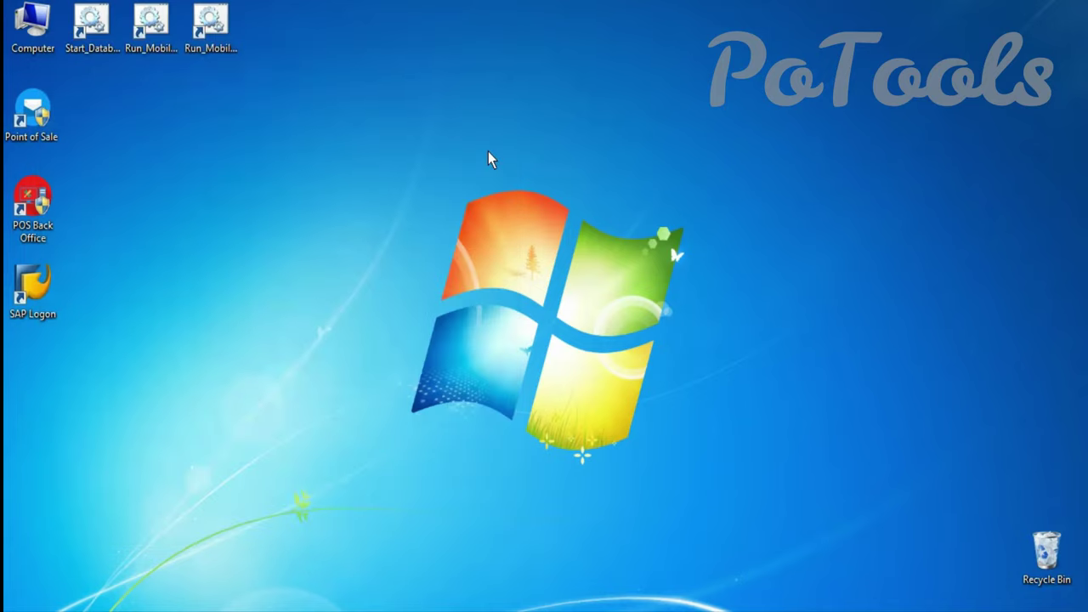
left_click(502, 199)
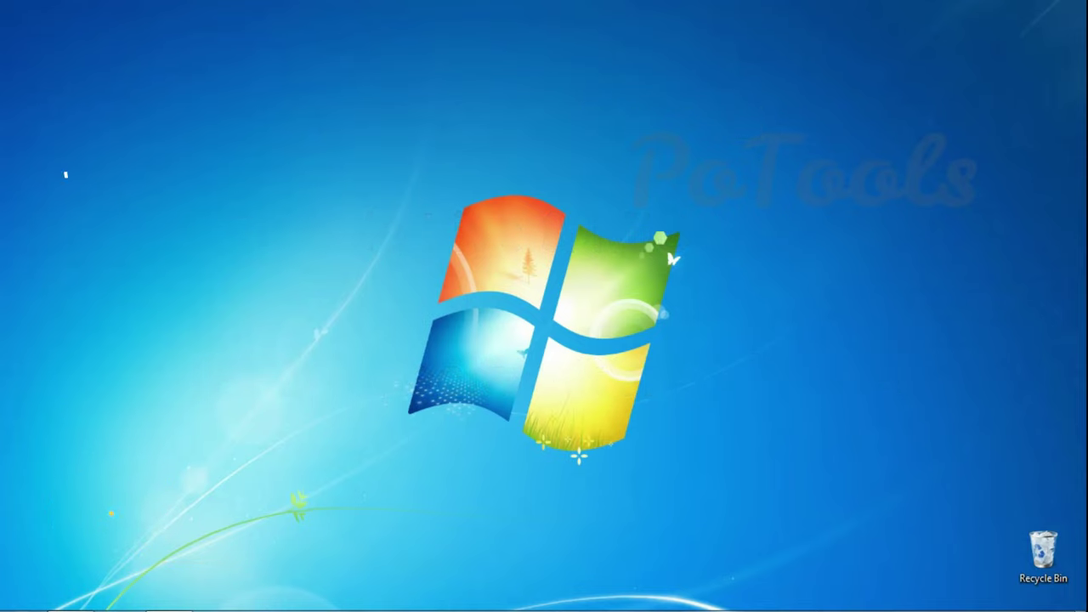
- Launch Internet Explorer and maximize its window
right_click(549, 486)
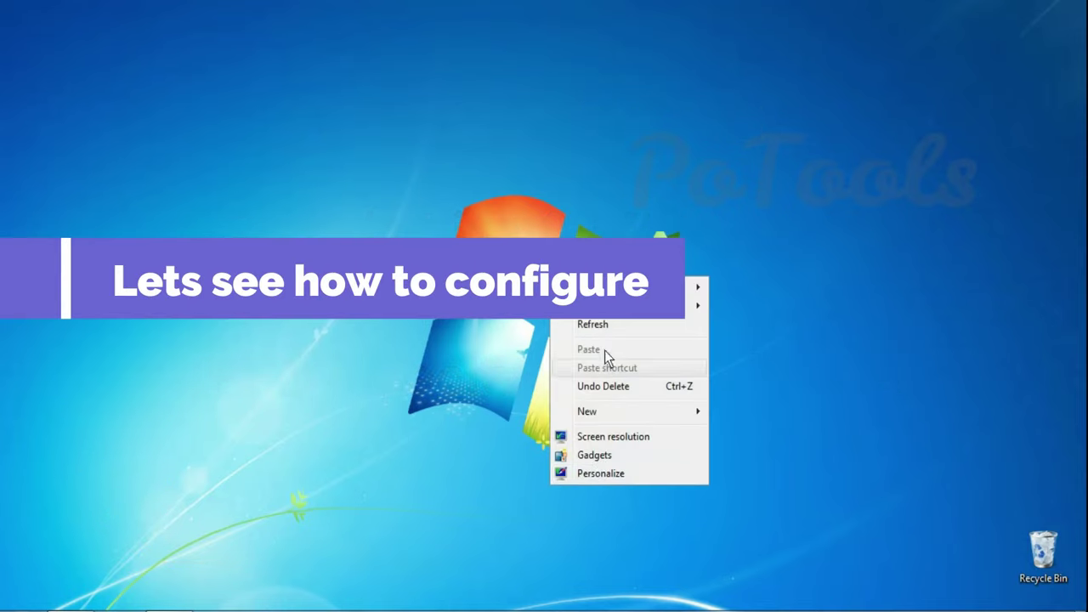
key("Escape")
key("super")
type("IEXPLORE")
key("Return")
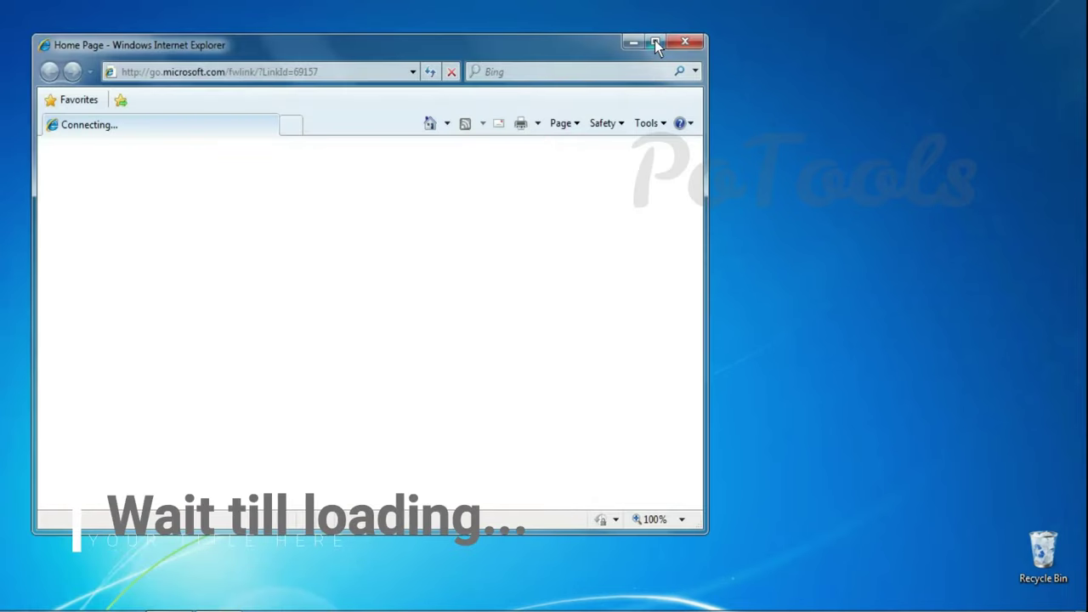
left_click(654, 41)
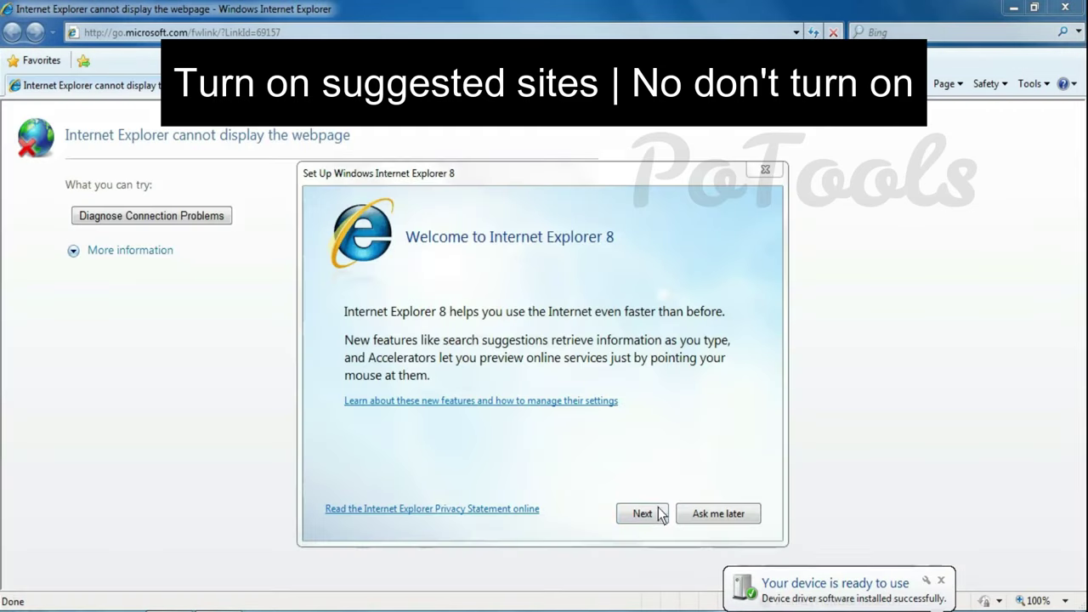
- Complete the Internet Explorer 8 setup with Suggested Sites turned off and express settings, then close the browser
left_click(660, 512)
left_click(404, 374)
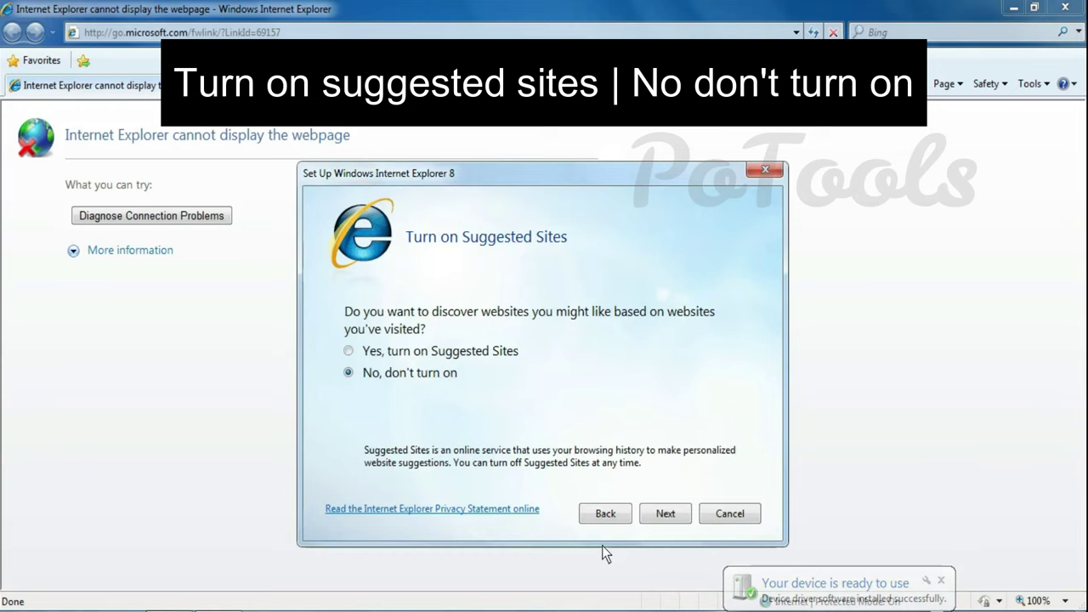
left_click(665, 518)
left_click(429, 340)
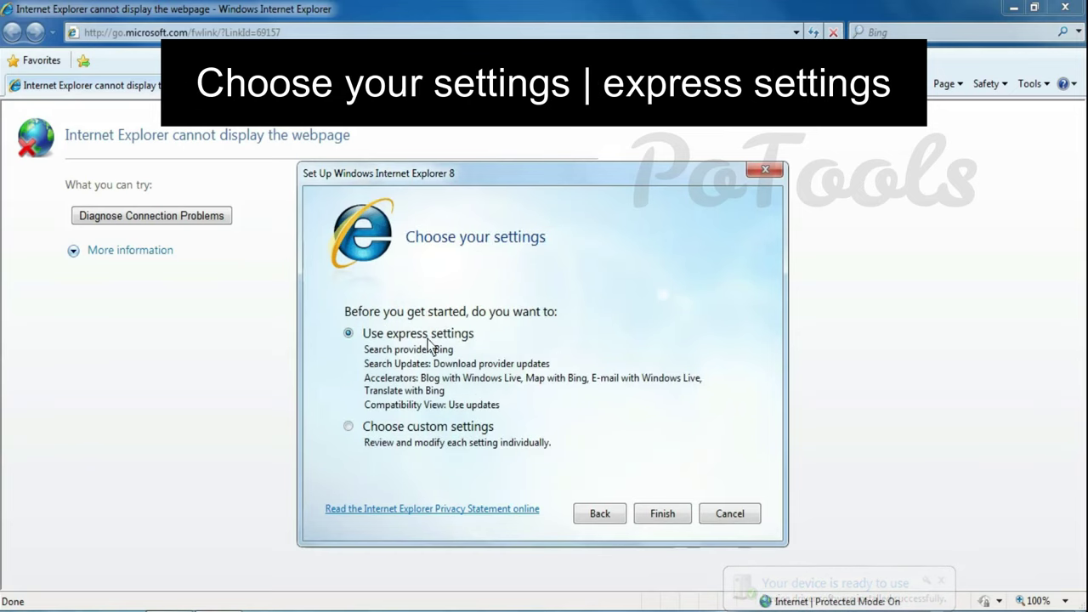
left_click(665, 515)
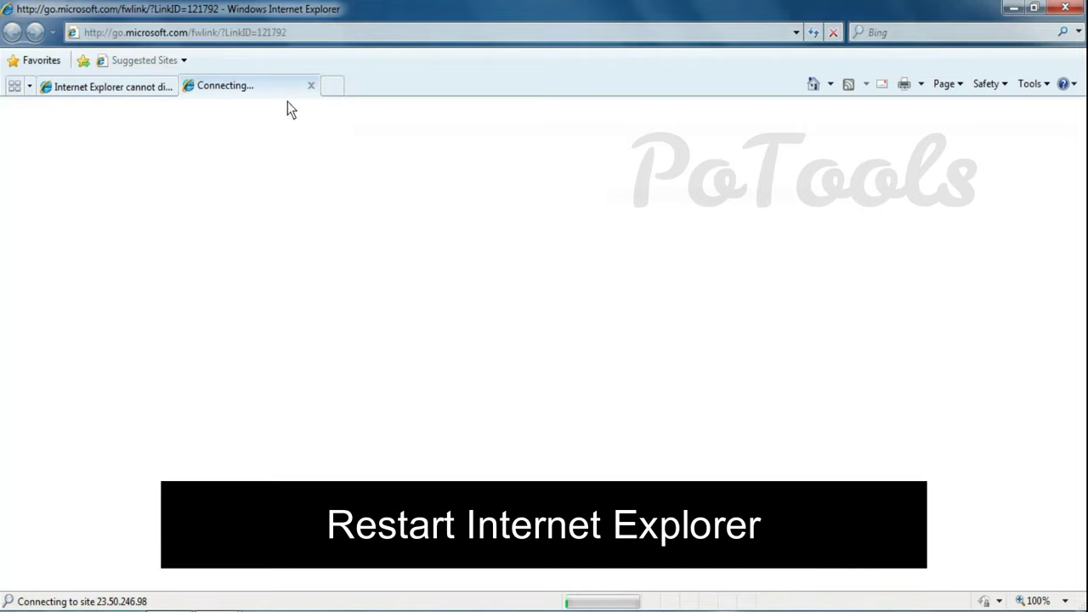
left_click(1076, 8)
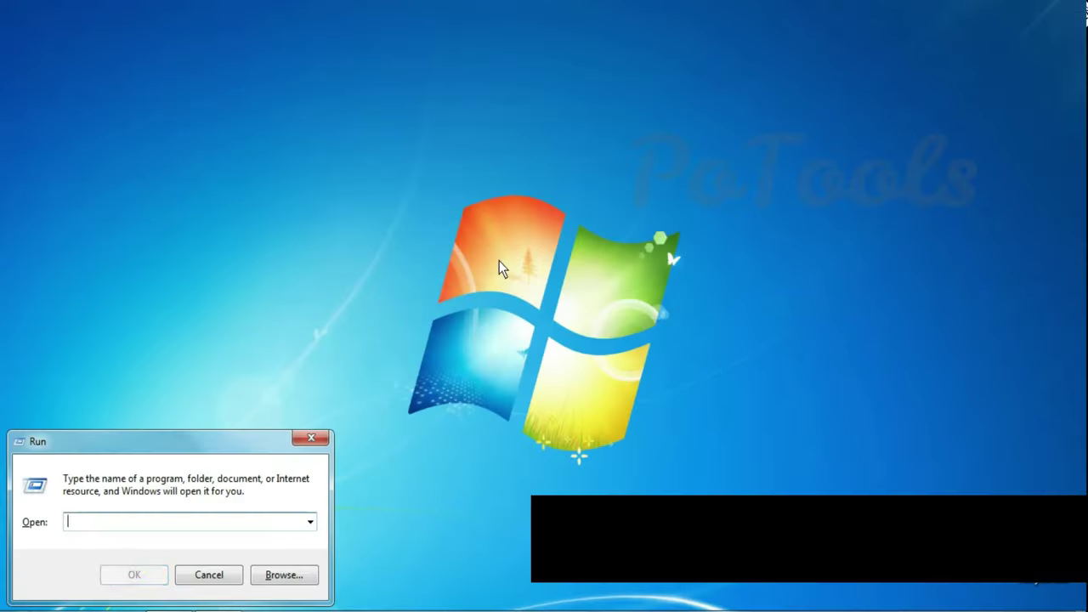
- Check internet connectivity by running a continuous ping with ping 8.8.8.8 -t
type("pi")
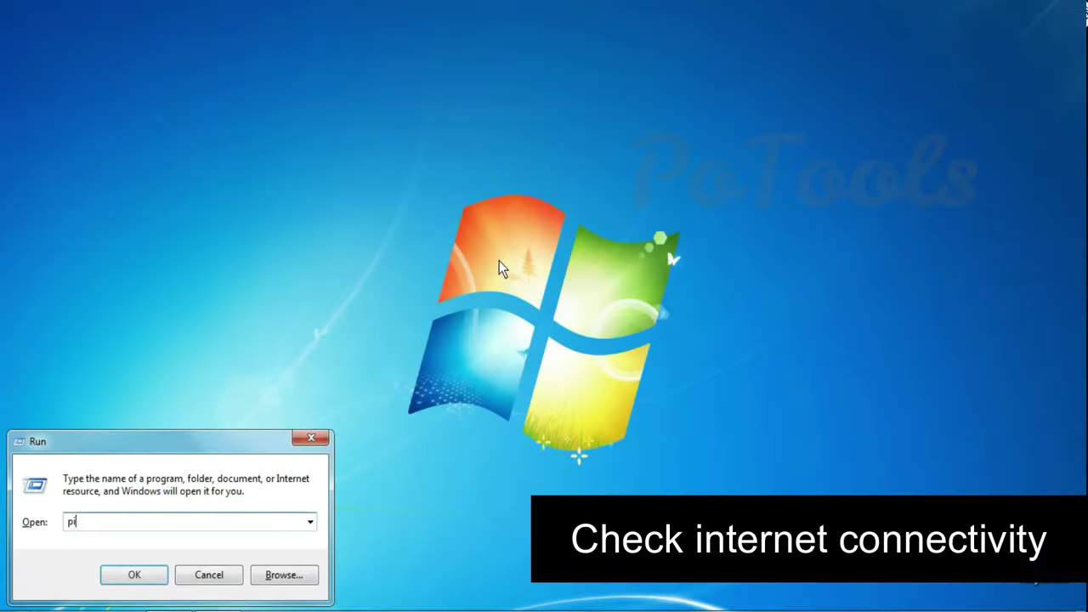
type("ng 8.8.8.8 -t")
key("Return")
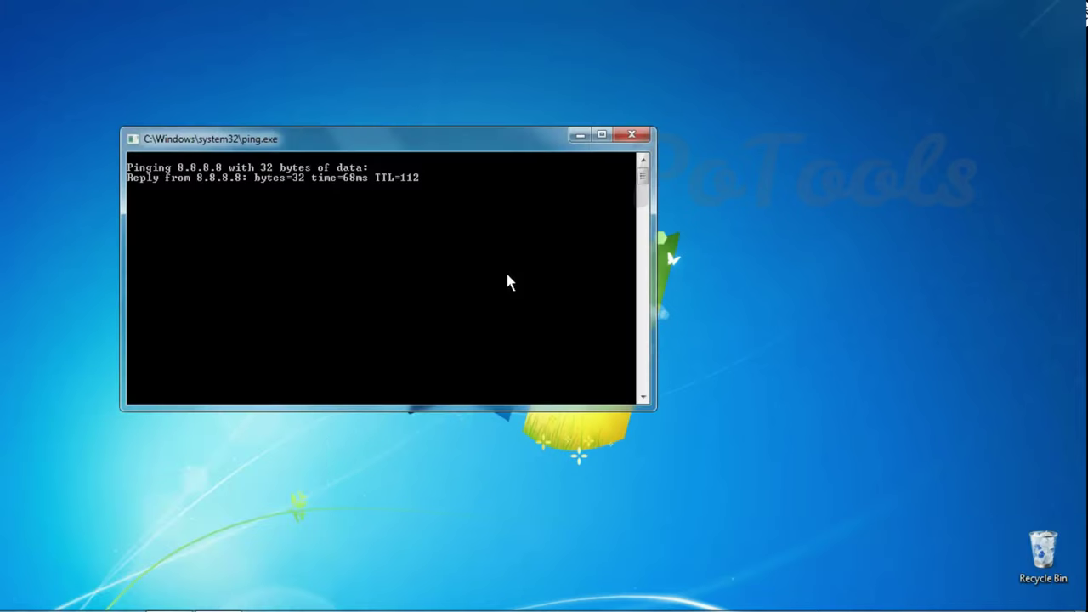
- Close the ping window and run the JRE 7u17 installer from the desktop to install Java
left_click(630, 136)
right_click(539, 256)
left_click(579, 310)
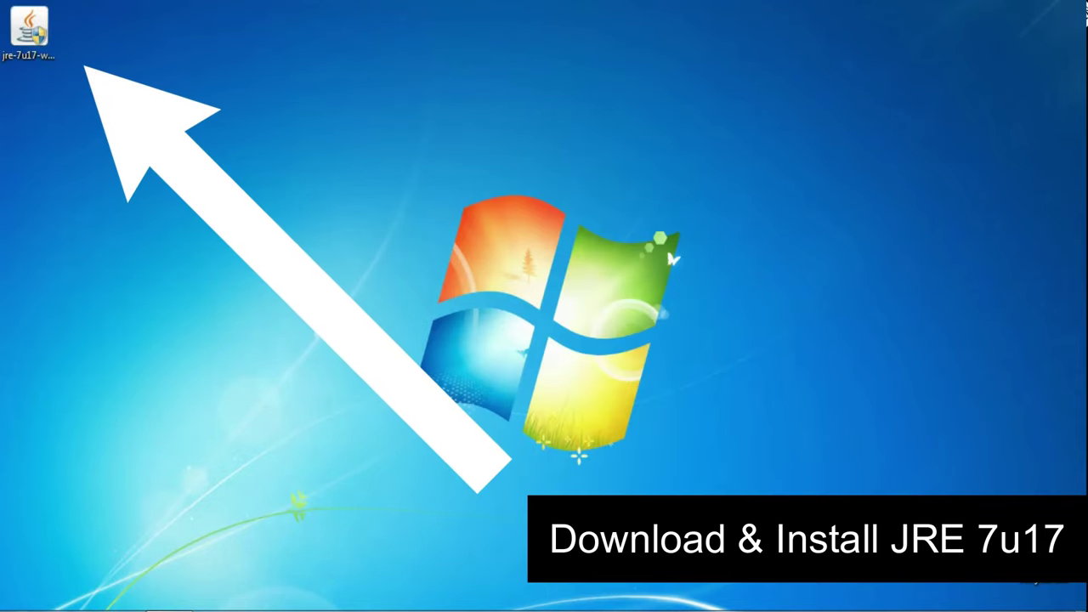
double_click(29, 29)
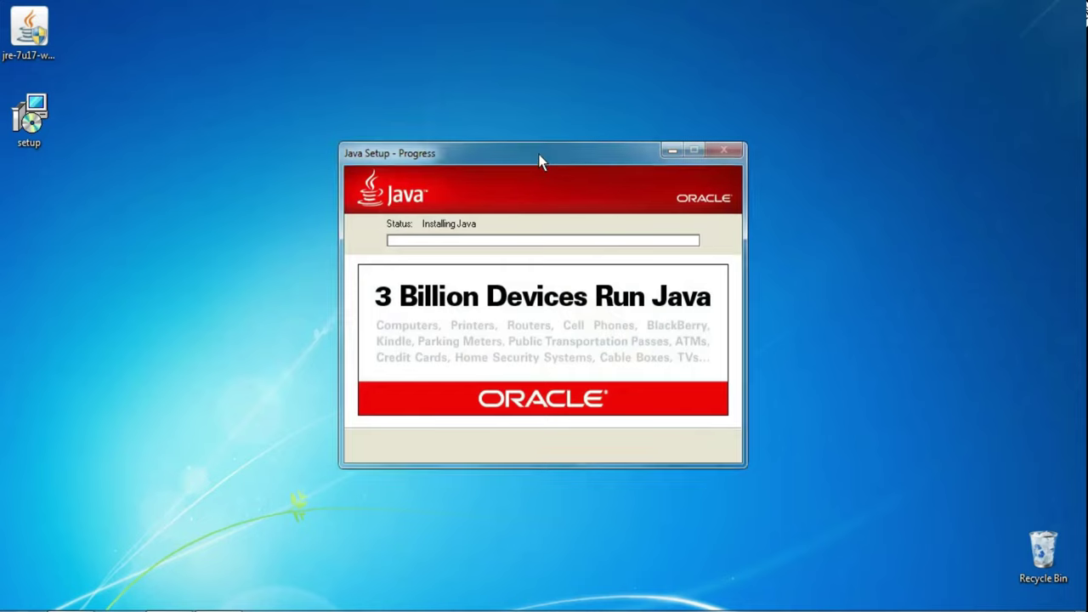
left_click_drag(540, 161, 536, 124)
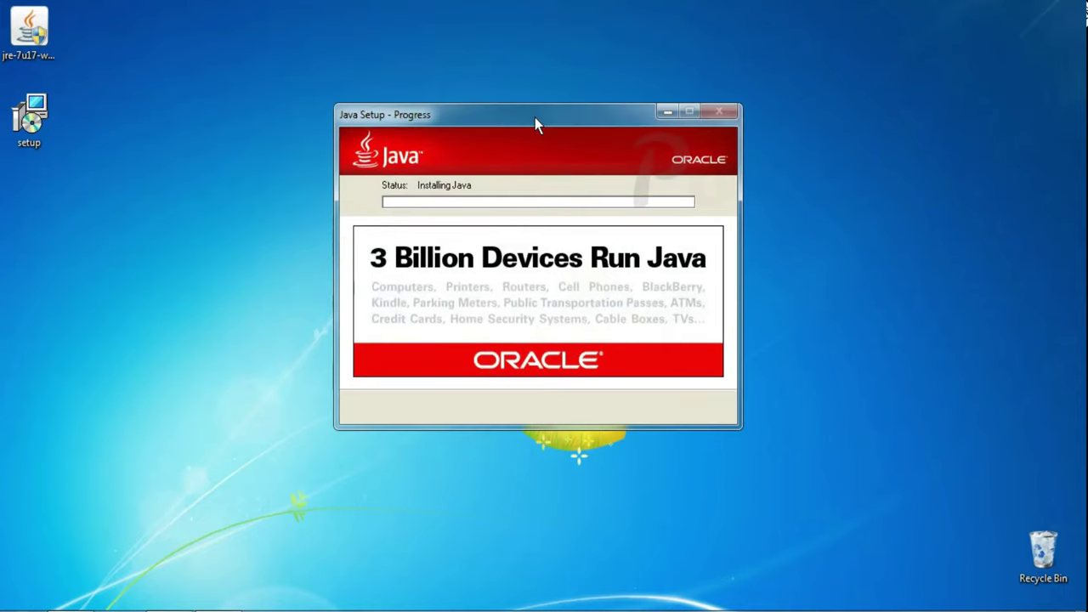
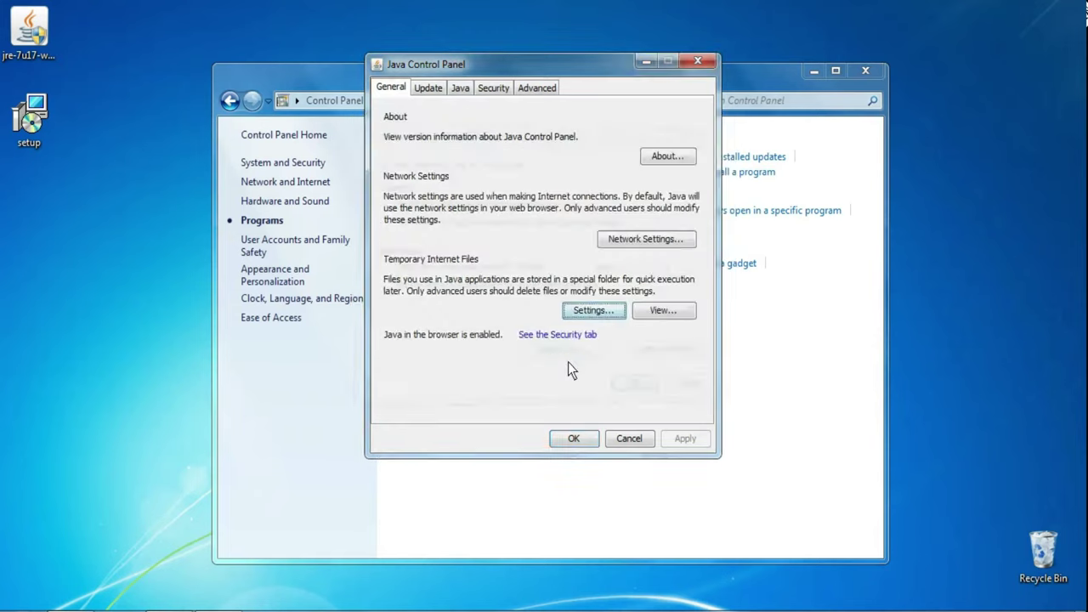
- Set the Java security level to Medium and apply it
left_click(551, 335)
left_click(474, 223)
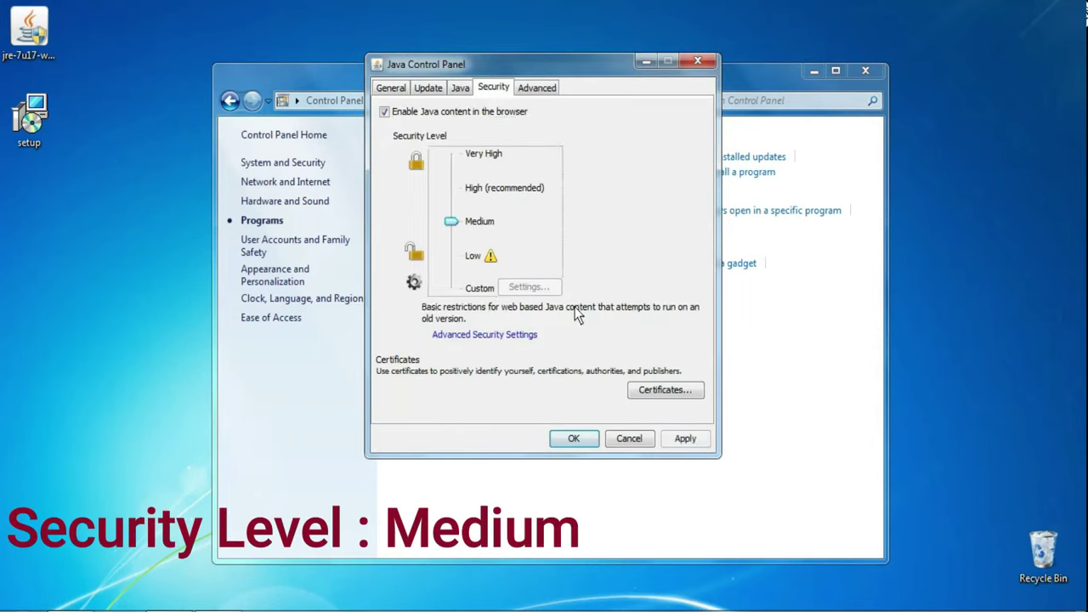
left_click(683, 439)
- Turn off Java's automatic update check, choosing Do Not Check
left_click(458, 88)
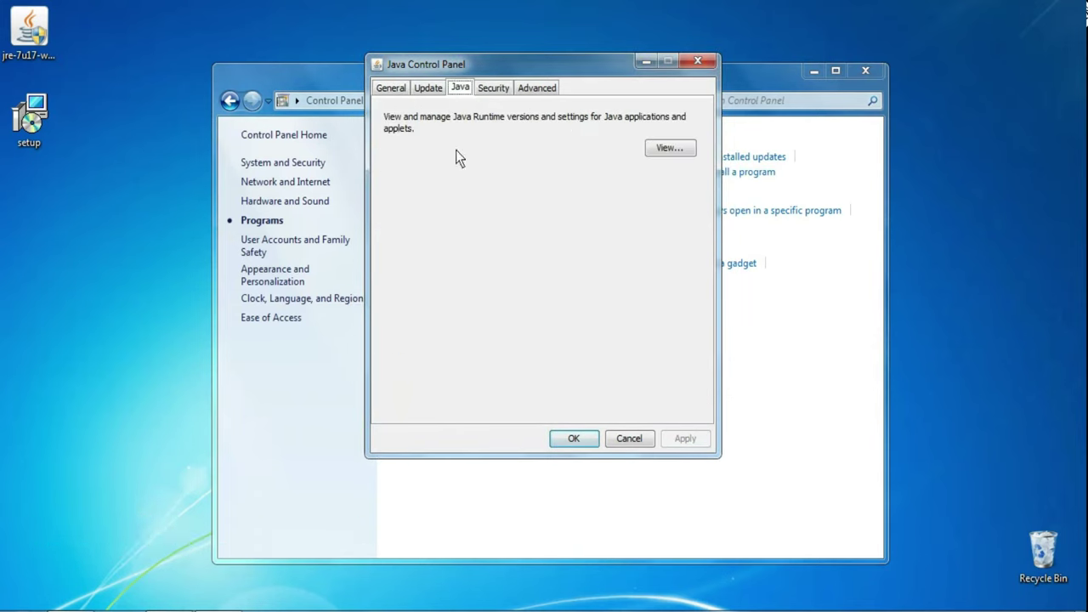
left_click(427, 85)
left_click(436, 193)
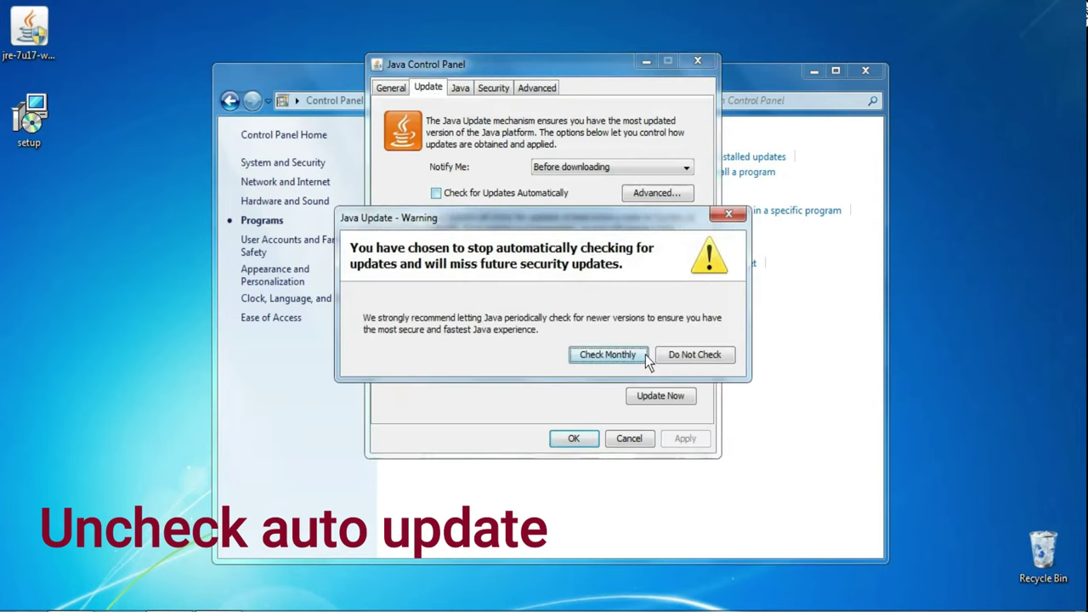
left_click(684, 358)
left_click(684, 438)
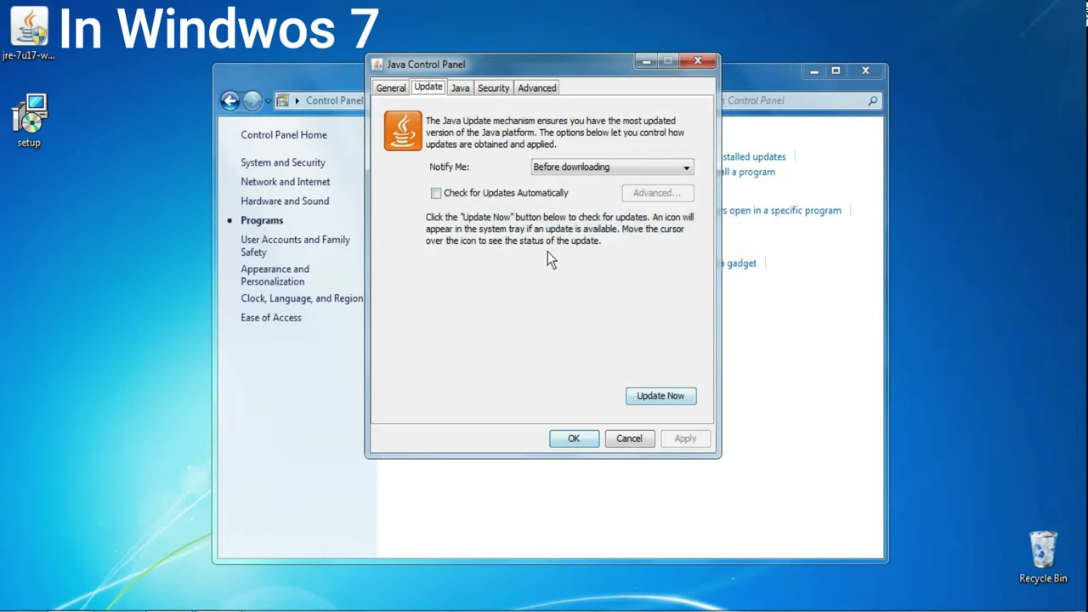
- Disable the next-generation Java Plug-in and set both Shortcut Creation and JNLP File/MIME Association to Never allow
left_click(541, 90)
left_click(443, 289)
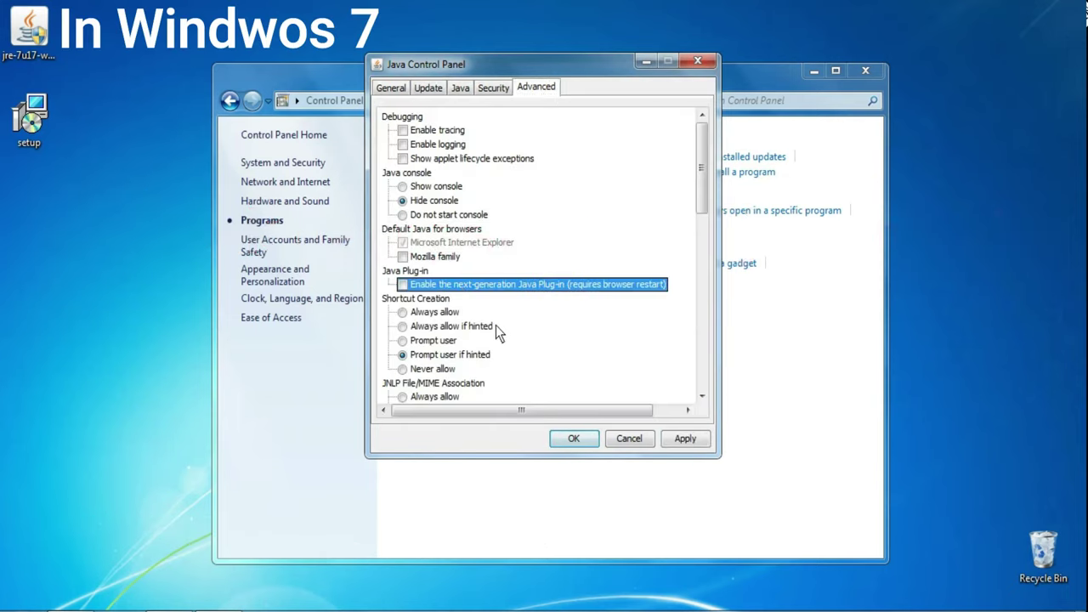
left_click(433, 368)
scroll(445, 374, "down", 1)
left_click(432, 379)
- Set Java's Application Installation to Never install and JRE Auto-Download to Never Auto-Download
scroll(445, 387, "down", 3)
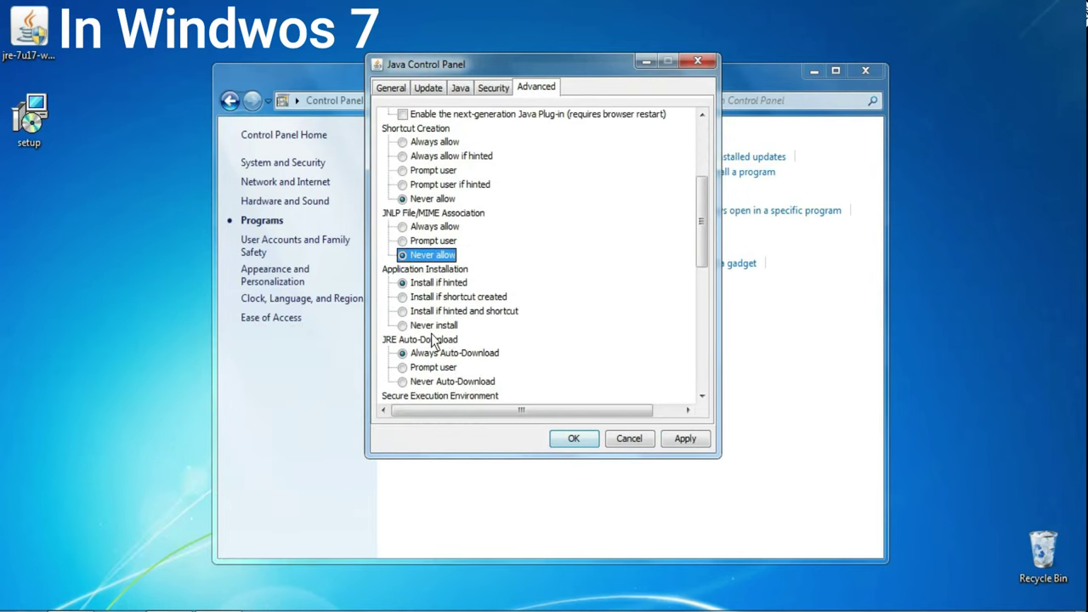
left_click(432, 326)
scroll(437, 369, "down", 2)
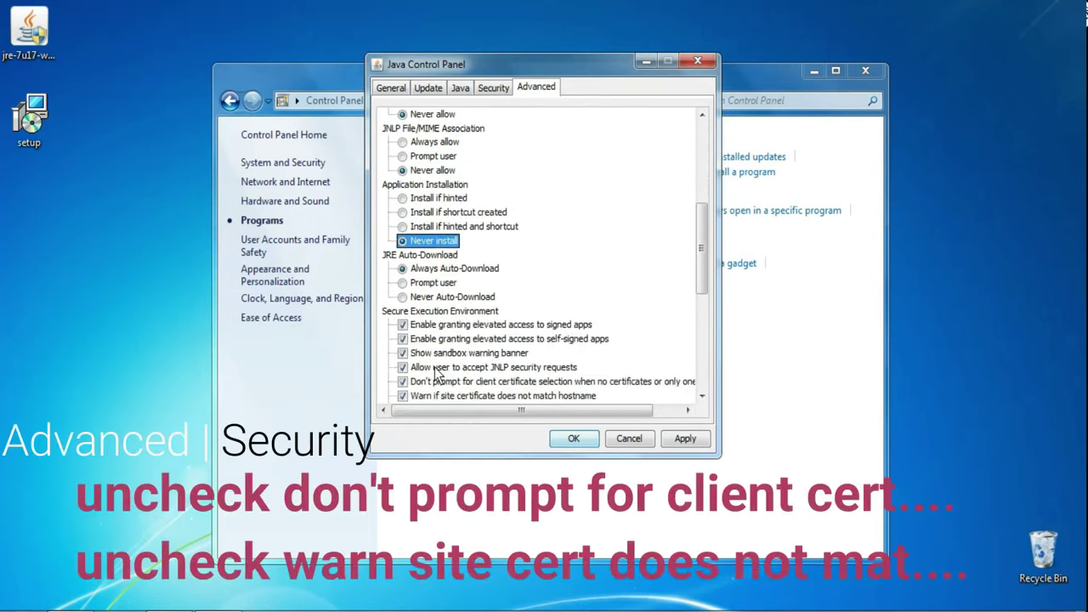
left_click(431, 299)
- Turn off the client certificate no-prompt and hostname mismatch warning options, and set mixed code security verification to Disable verification (not recommended)
scroll(476, 374, "down", 3)
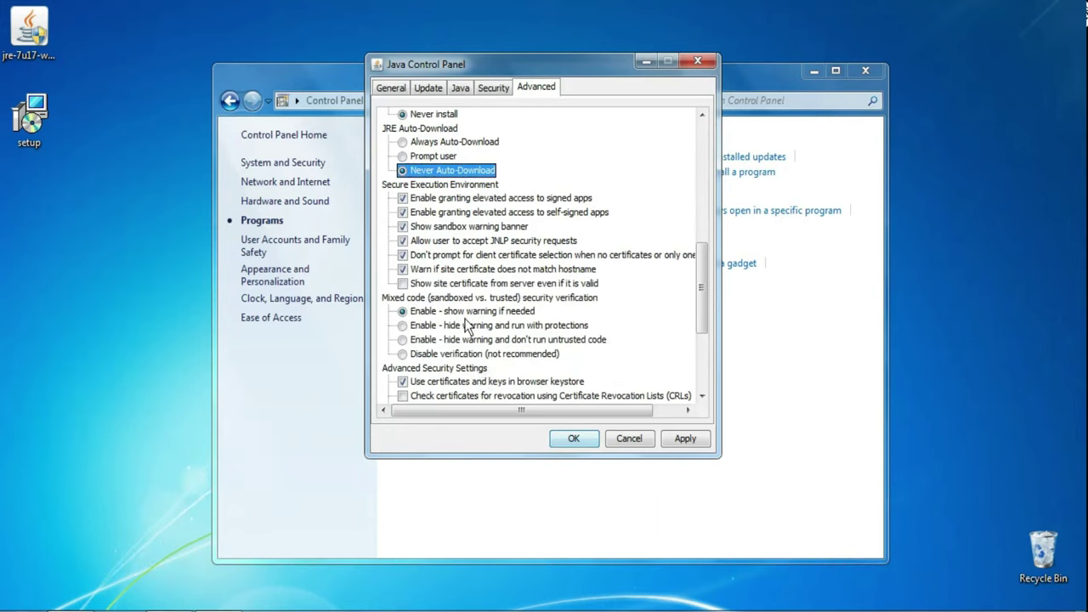
left_click(464, 270)
left_click(463, 270)
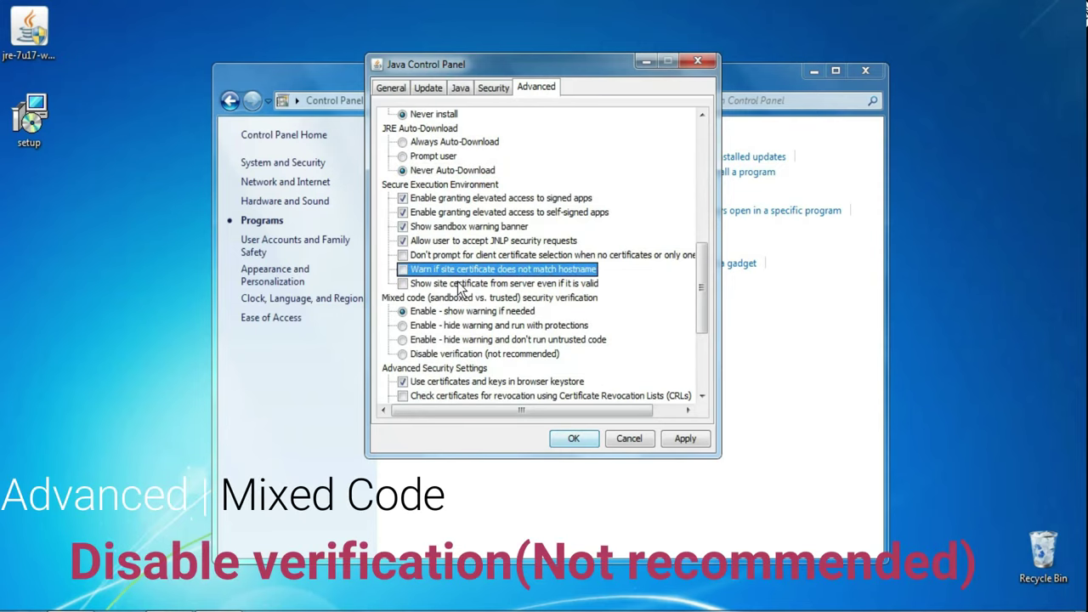
scroll(459, 289, "down", 1)
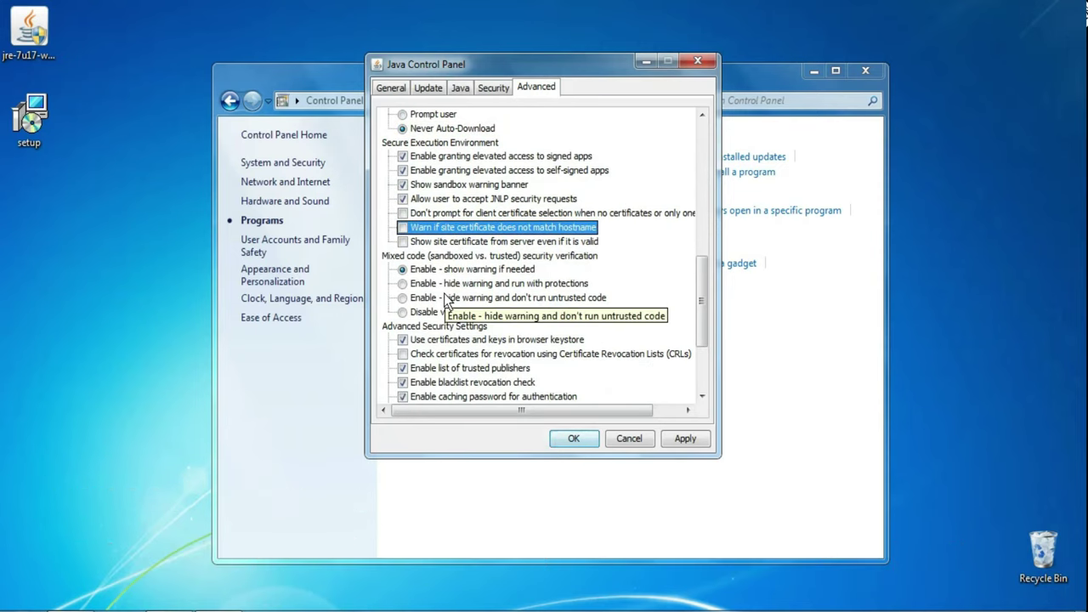
left_click(440, 313)
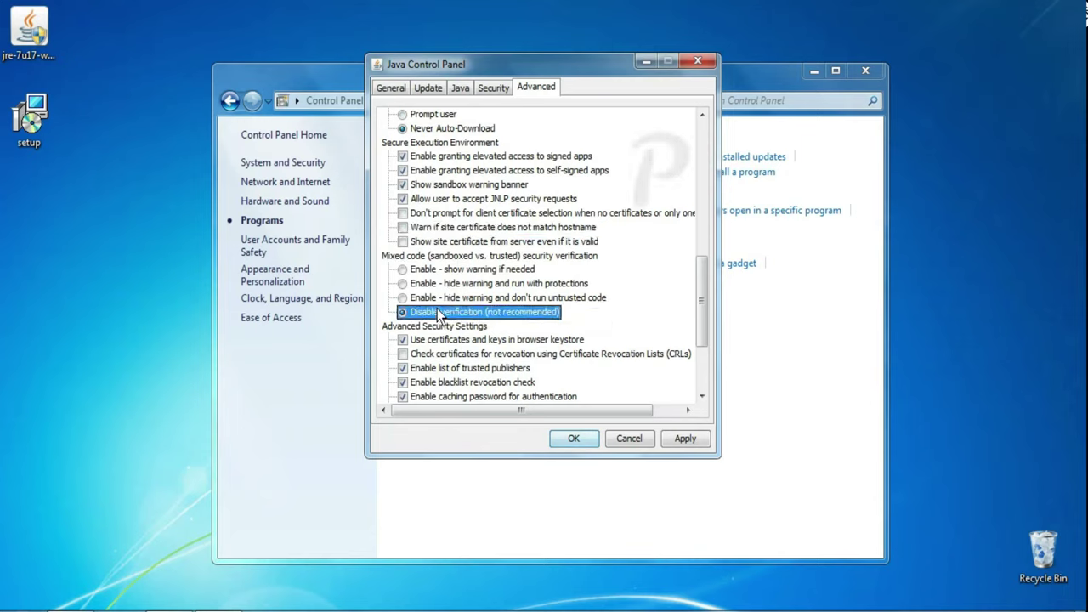
- Enable TLS 1.1 and TLS 1.2 in Java's advanced security settings
scroll(429, 331, "down", 1)
scroll(441, 368, "up", 2)
scroll(442, 368, "down", 3)
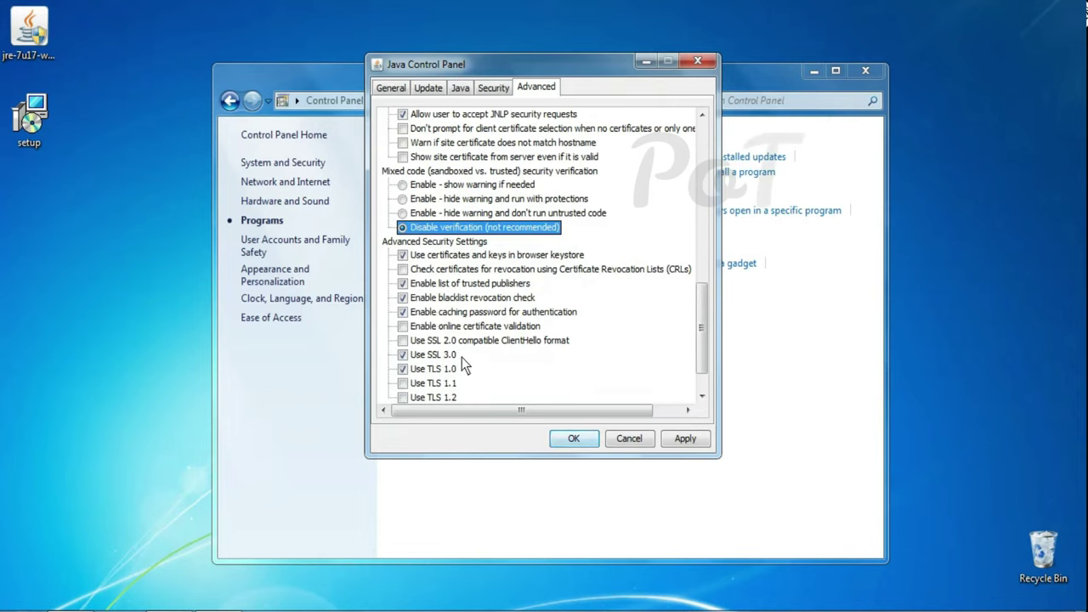
scroll(423, 356, "down", 1)
left_click(403, 340)
left_click(403, 355)
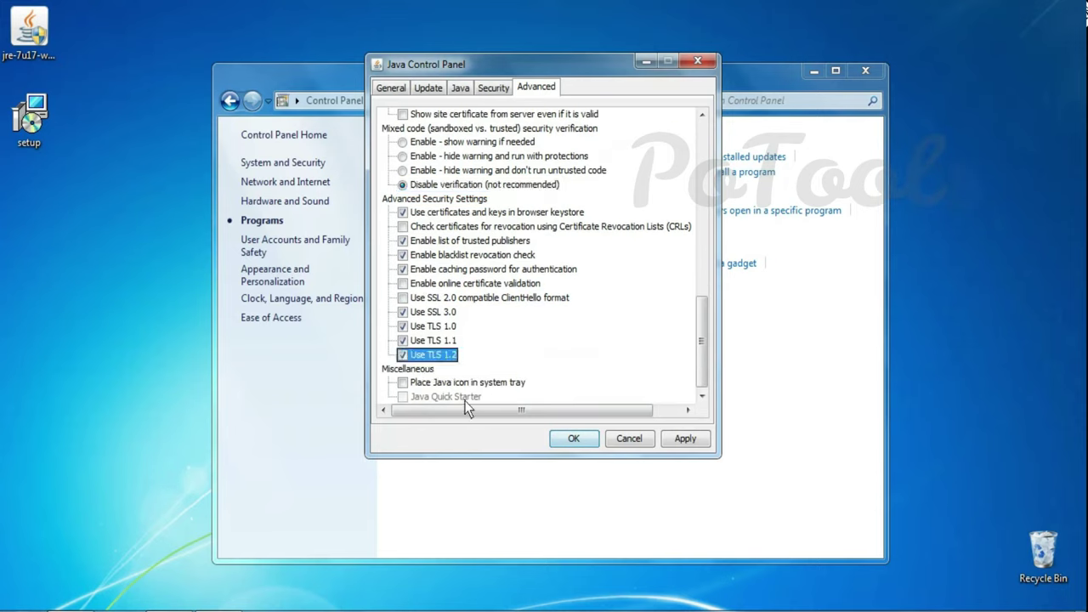
- Apply the advanced Java settings and close both the Java Control Panel and the Control Panel window
left_click(684, 439)
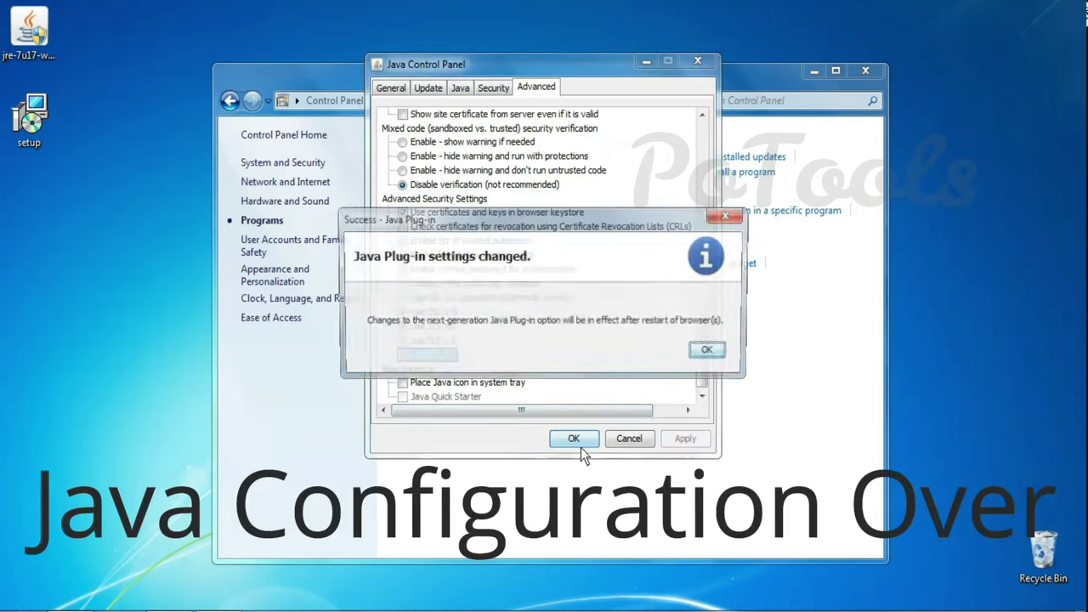
left_click(696, 357)
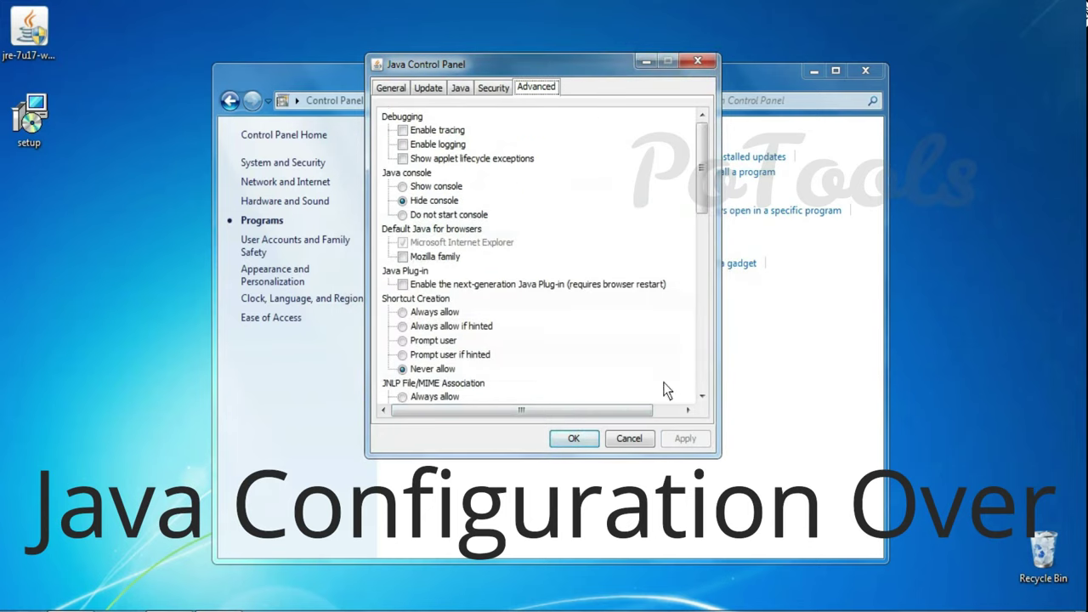
left_click(572, 439)
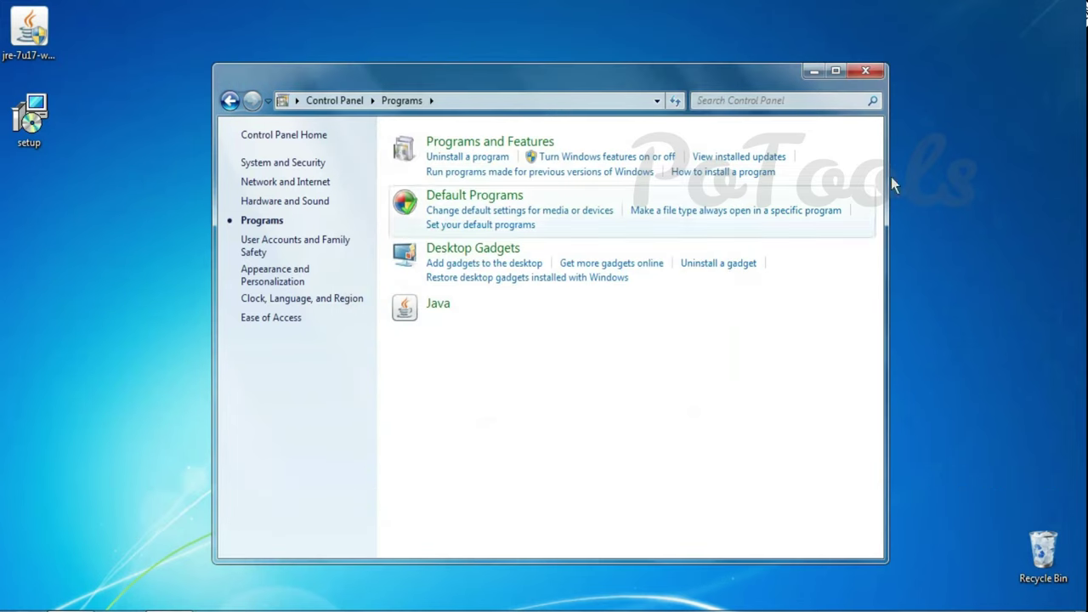
left_click(865, 72)
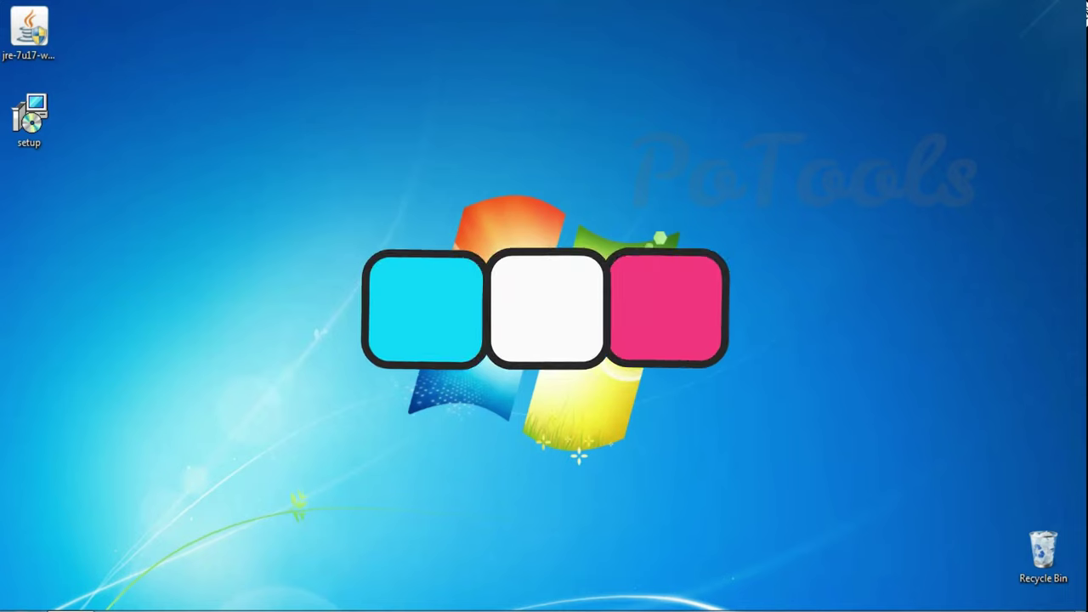
- Launch Internet Explorer with the iexplore command
key("super+r")
type("ie")
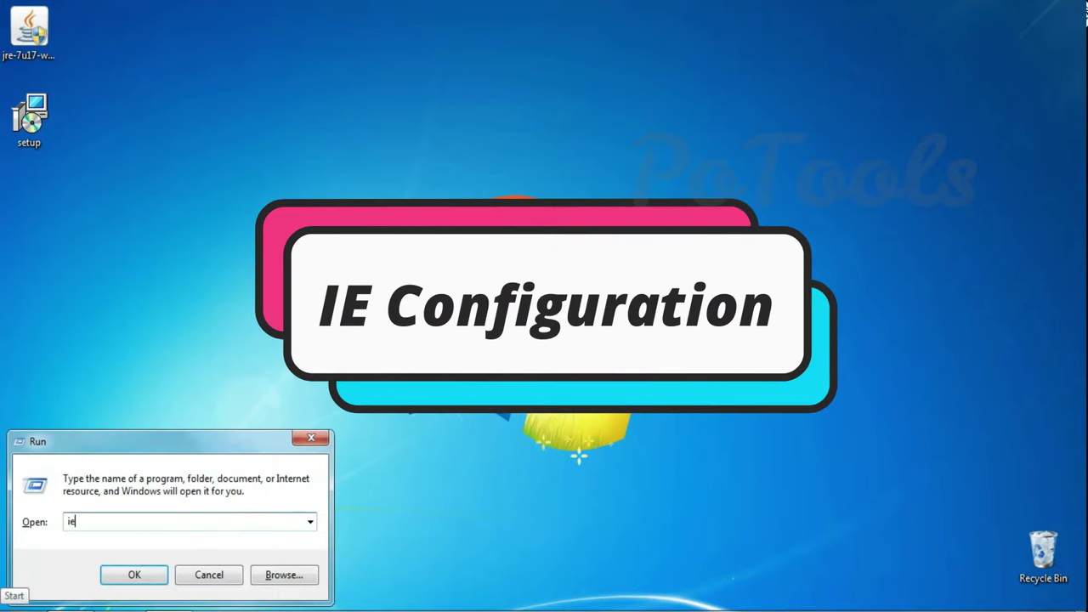
type("xplore")
key("Return")
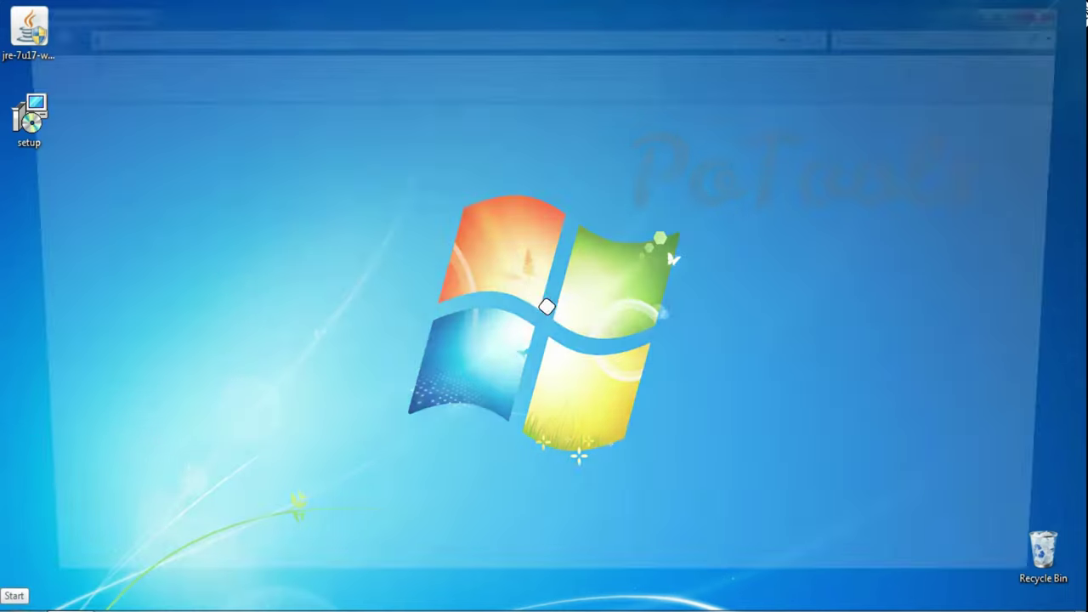
left_click(306, 34)
type("https://dpdcpfjc.fsi.indiapost.gov.in:1443/finbranch/ui/SSOLogin.jsp")
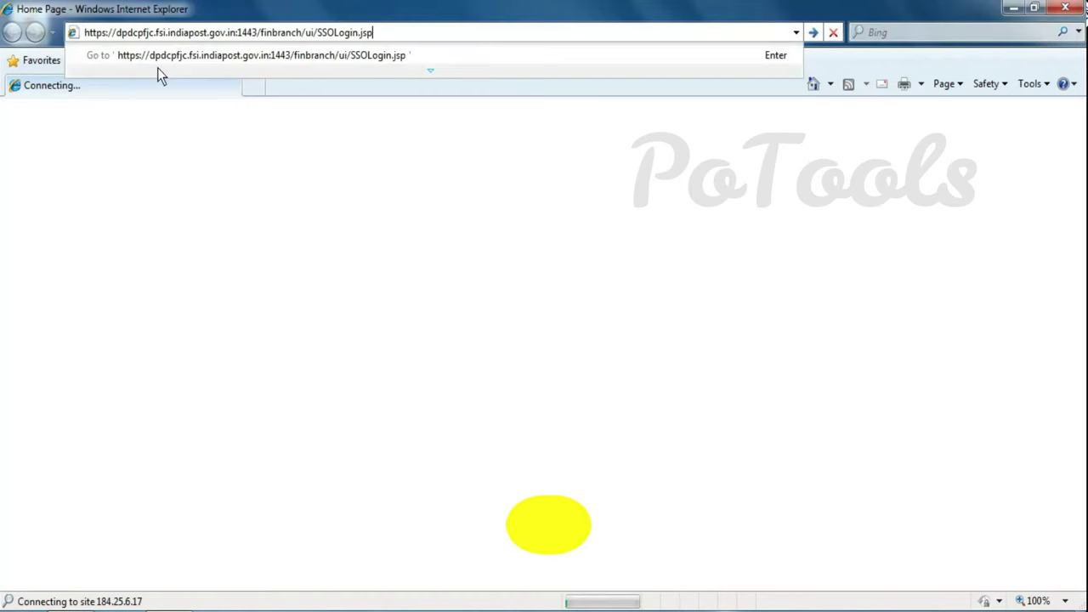
left_click(157, 32)
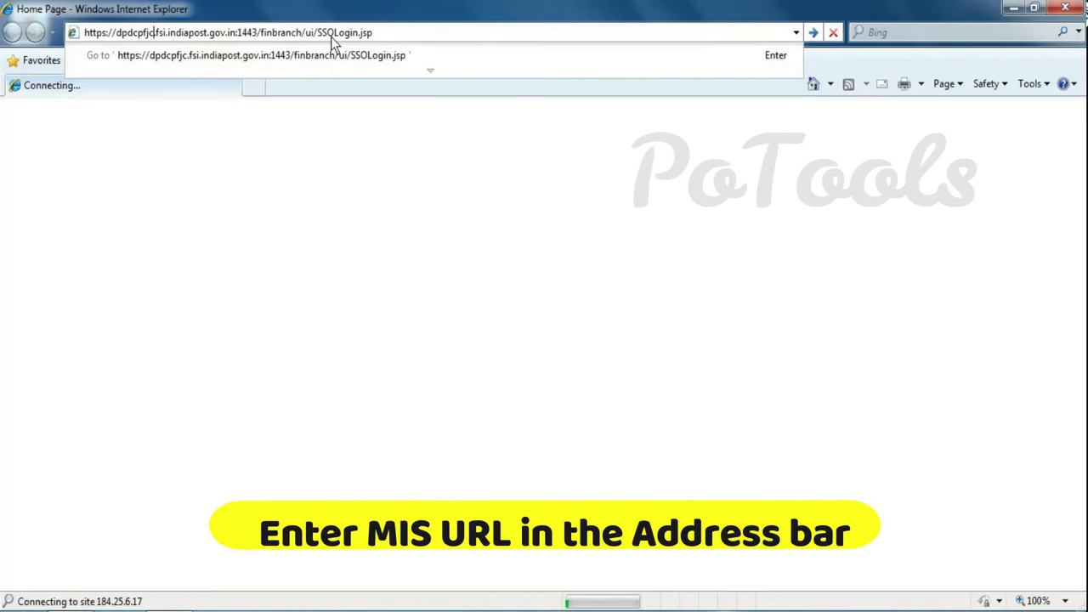
key("BackSpace")
key("BackSpace")
key("BackSpace")
type("lmis.")
key("Return")
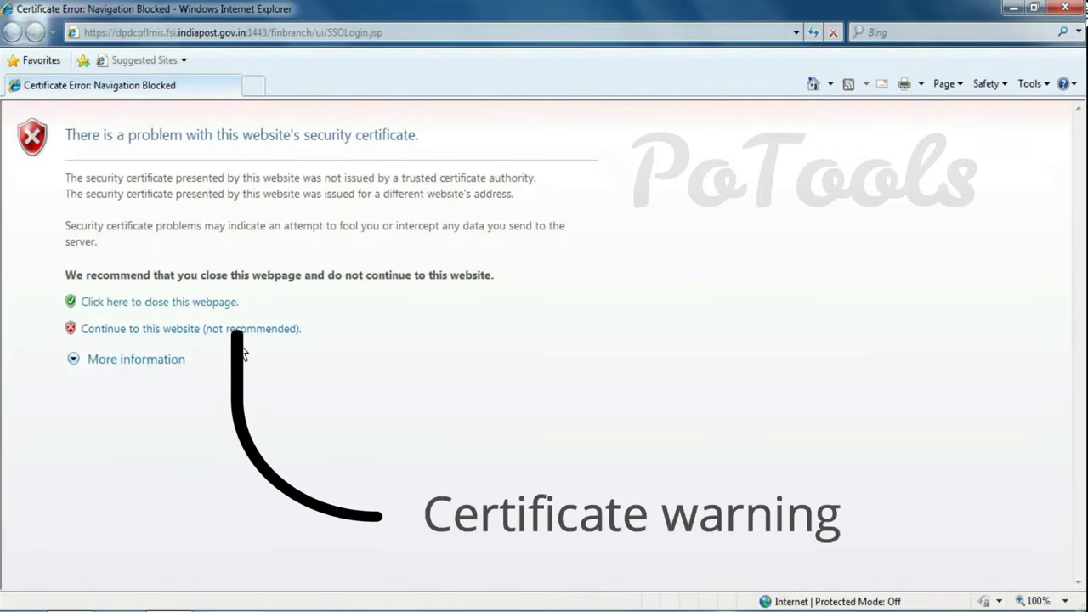
- Read the security certificate warning and continue to the Finacle website
left_click_drag(71, 137, 417, 138)
left_click(211, 192)
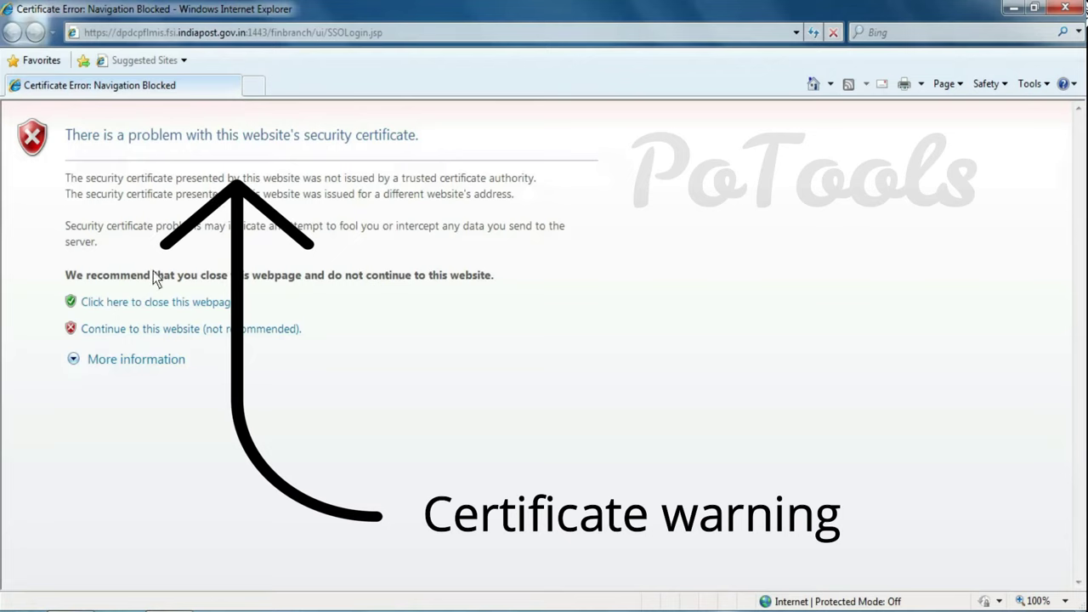
left_click(169, 330)
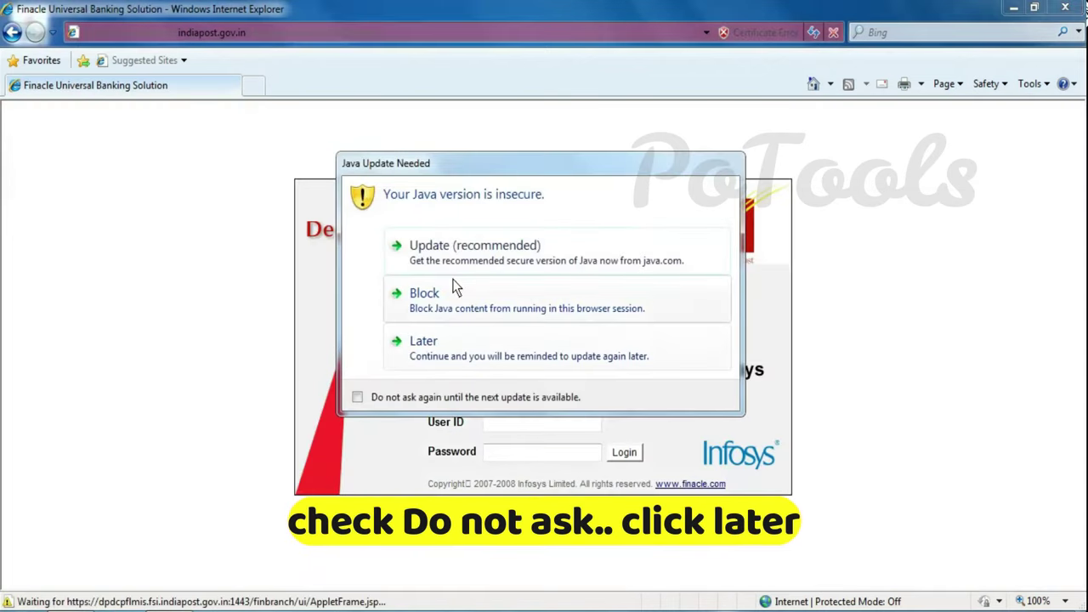
- Postpone the Java update with Later, opting not to be asked again, and let Java load on the Finacle login page
left_click(430, 397)
left_click(441, 364)
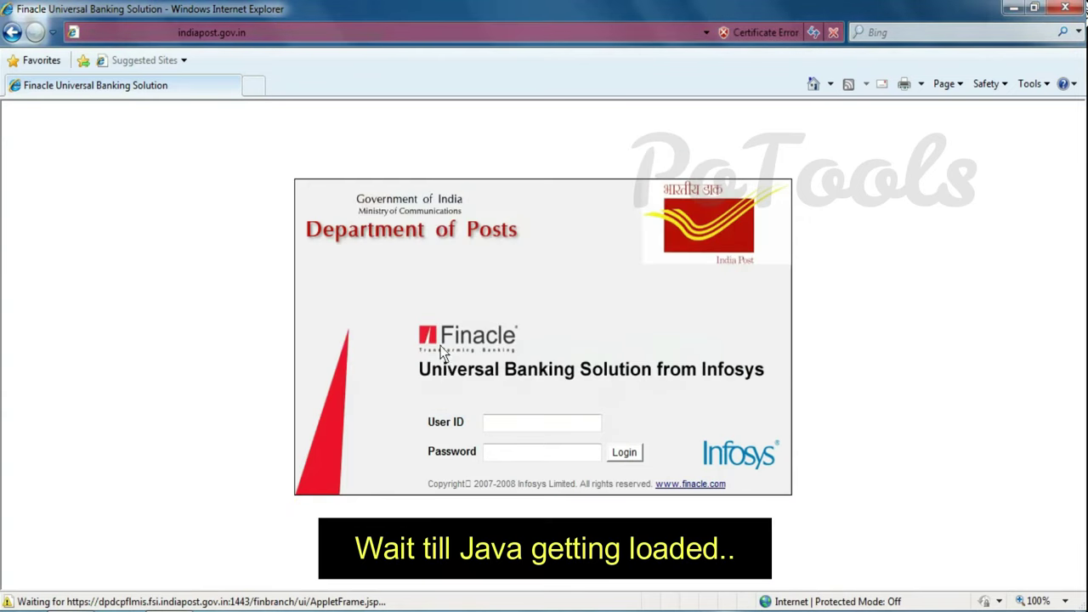
left_click(441, 311)
left_click(669, 333)
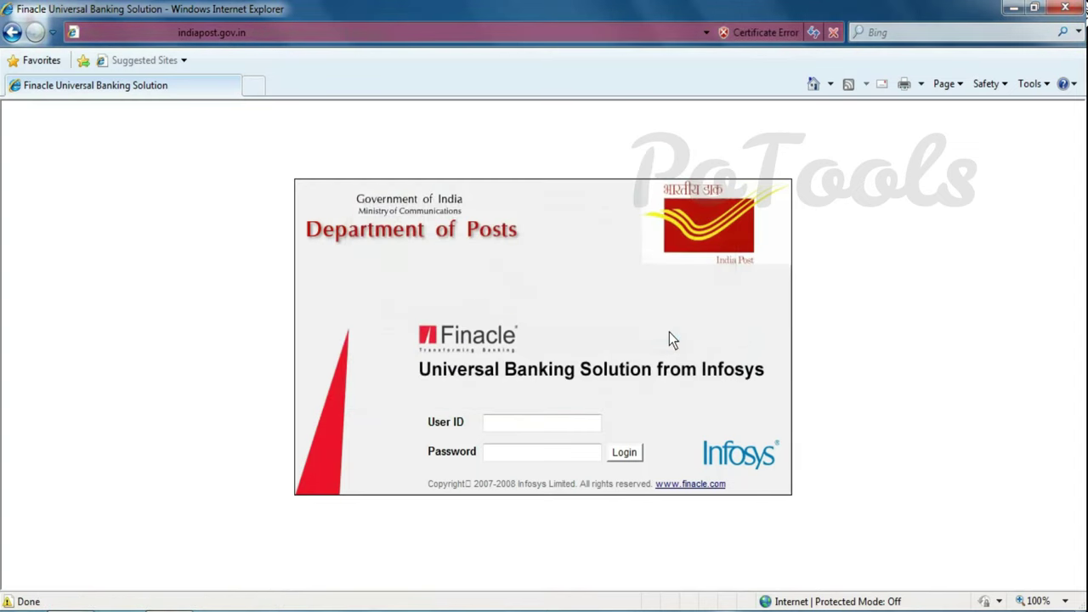
left_click(499, 341)
left_click(617, 382)
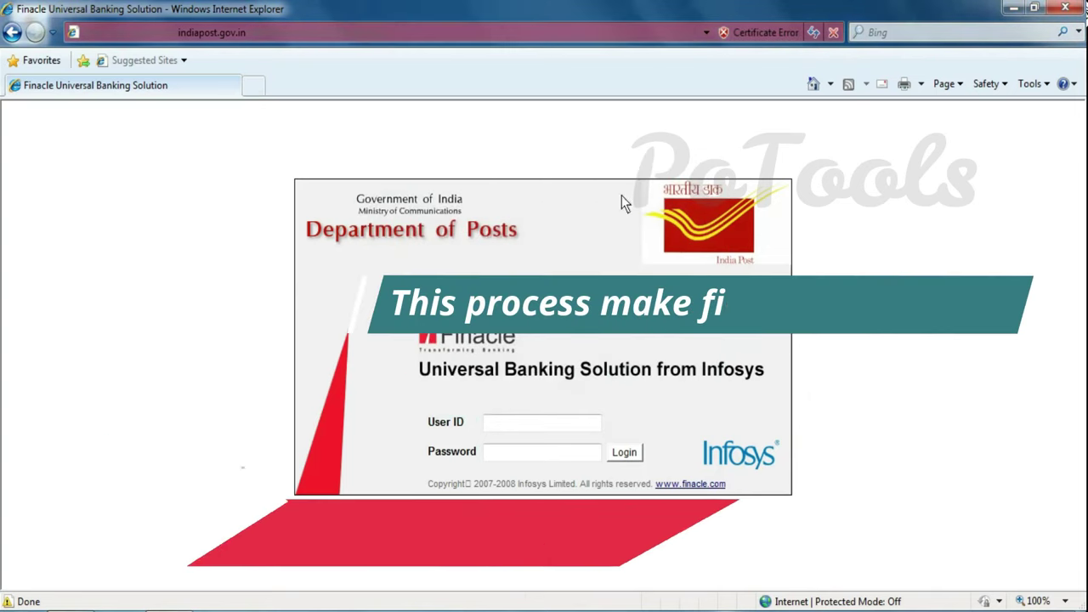
- View the site's certificate from the certificate error and start the Certificate Import Wizard to install it
left_click(753, 32)
left_click(690, 238)
left_click(199, 458)
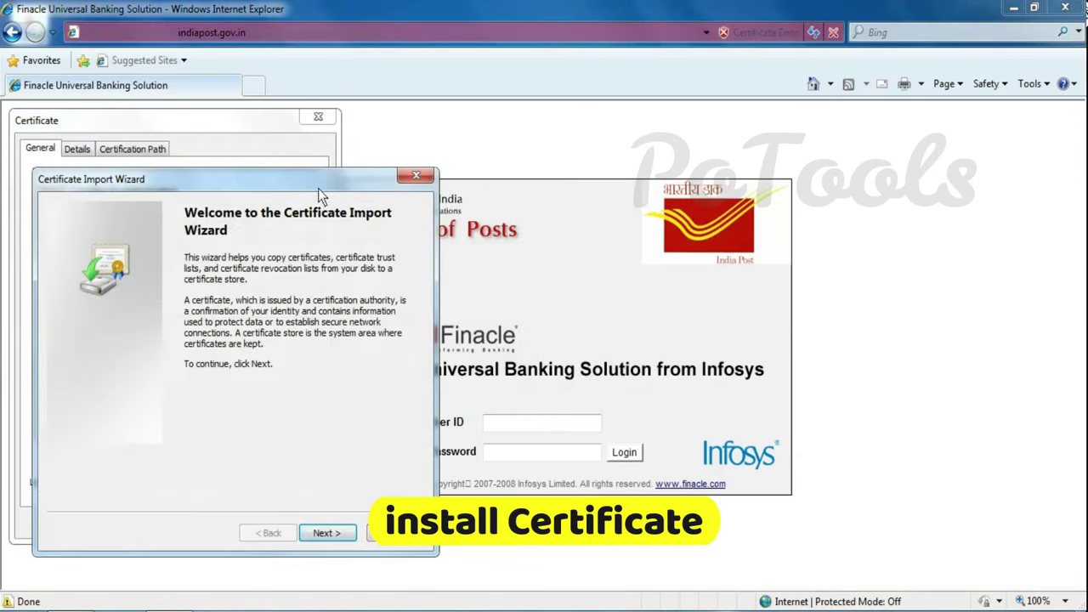
left_click_drag(246, 185, 558, 151)
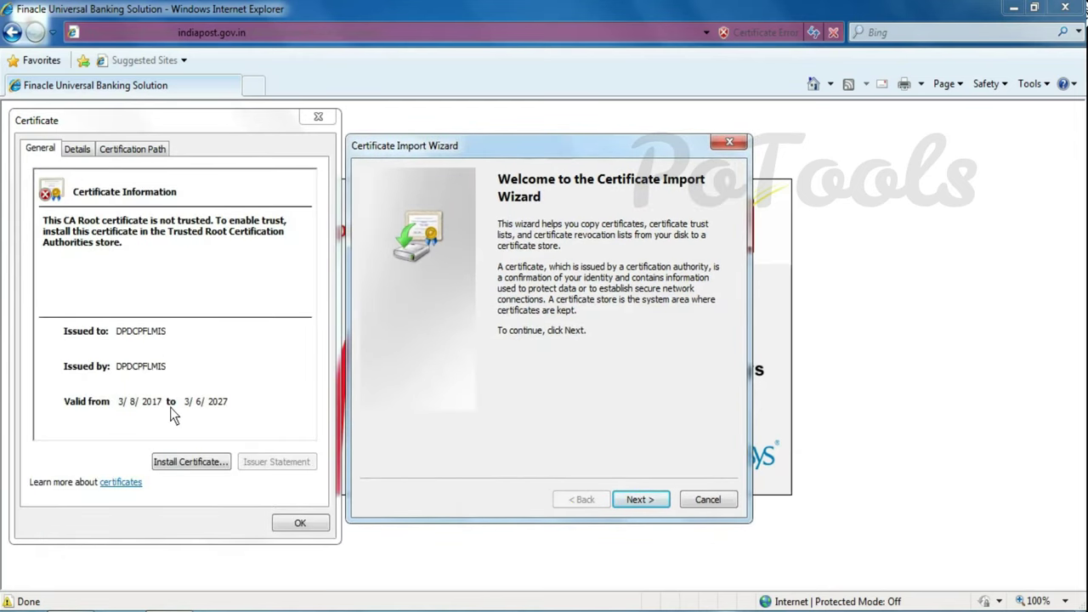
- Place the certificate in the physical store Trusted Root Certification Authorities\Registry instead of letting Windows select the store automatically
left_click(651, 504)
left_click(544, 286)
left_click(682, 323)
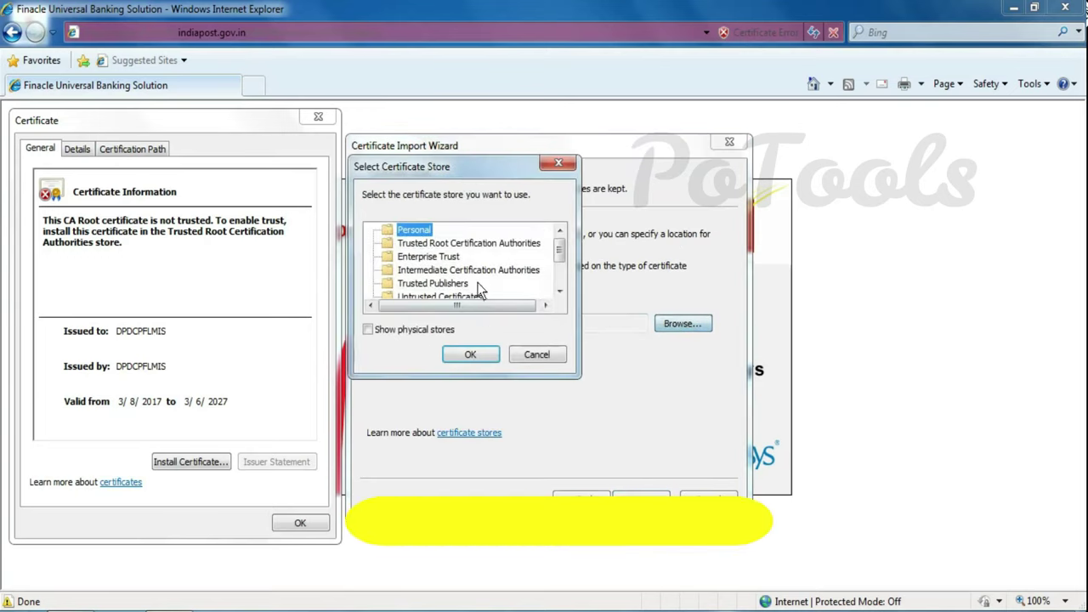
left_click(398, 331)
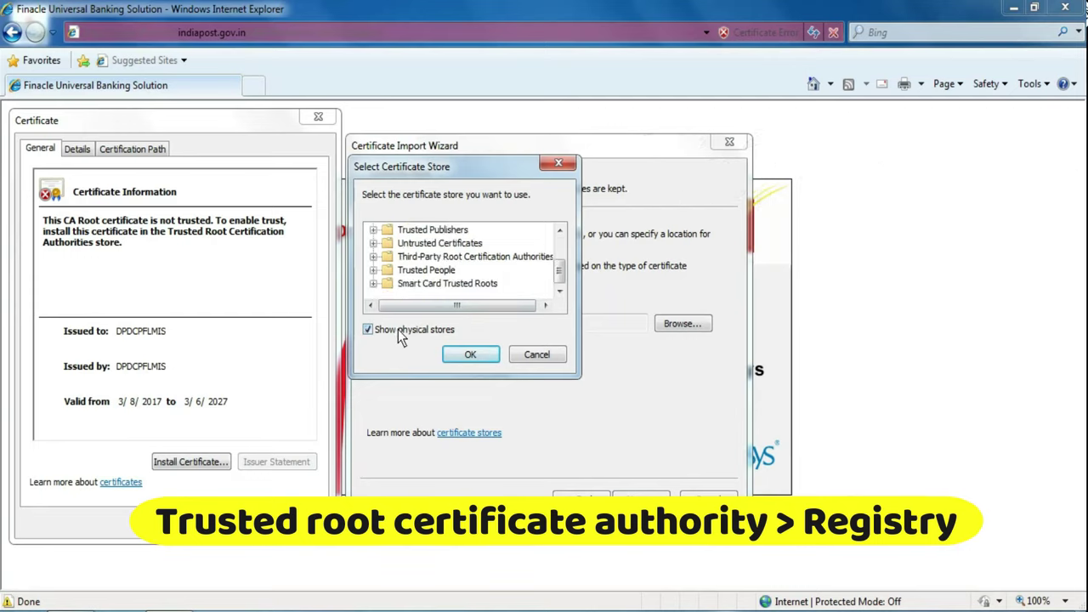
left_click_drag(558, 273, 557, 249)
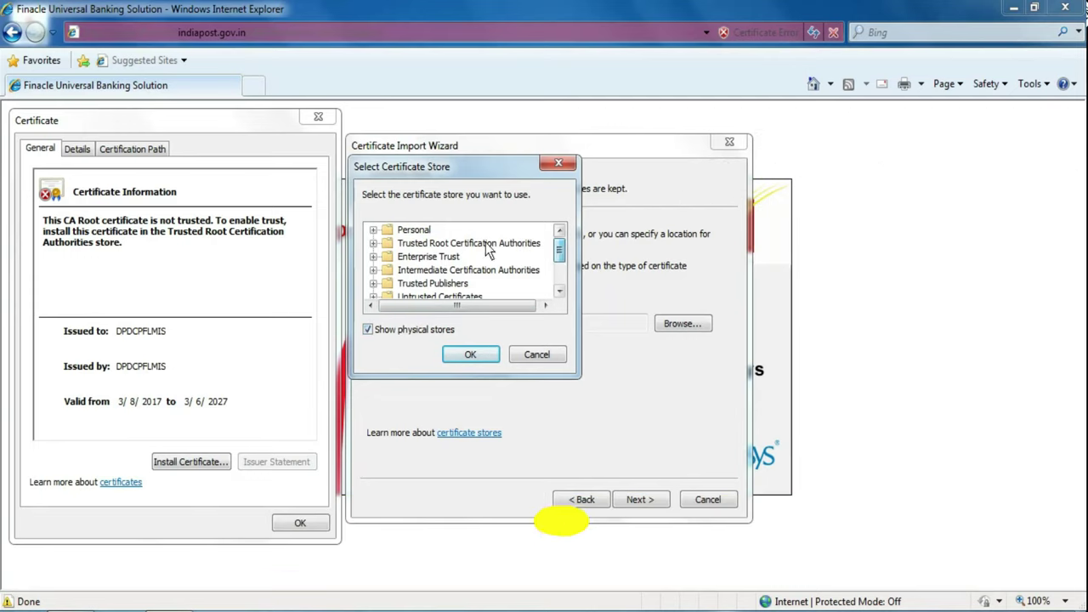
left_click(373, 243)
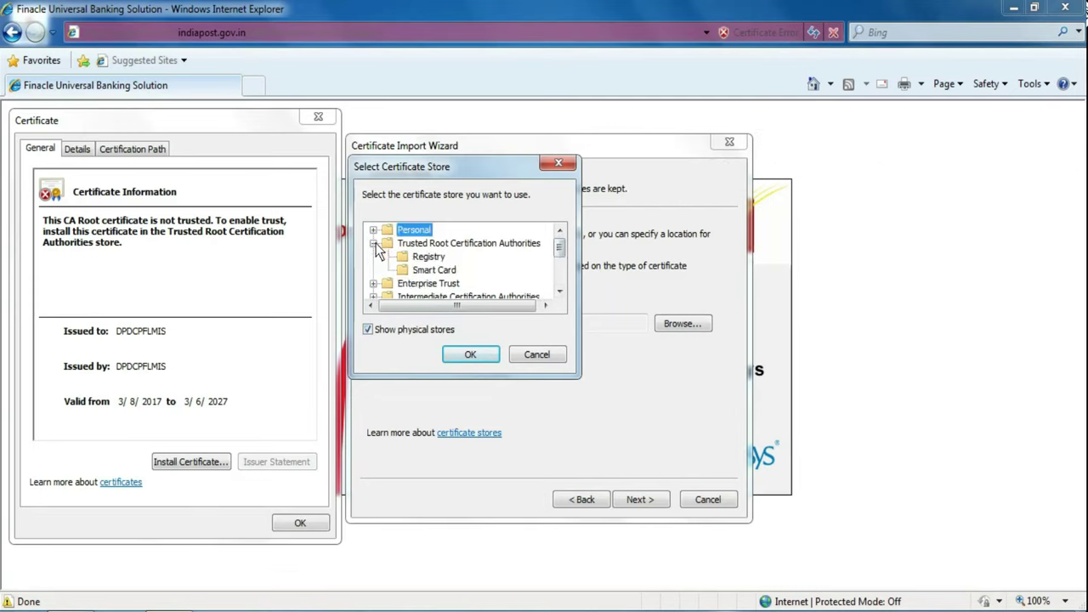
left_click(427, 256)
left_click(470, 355)
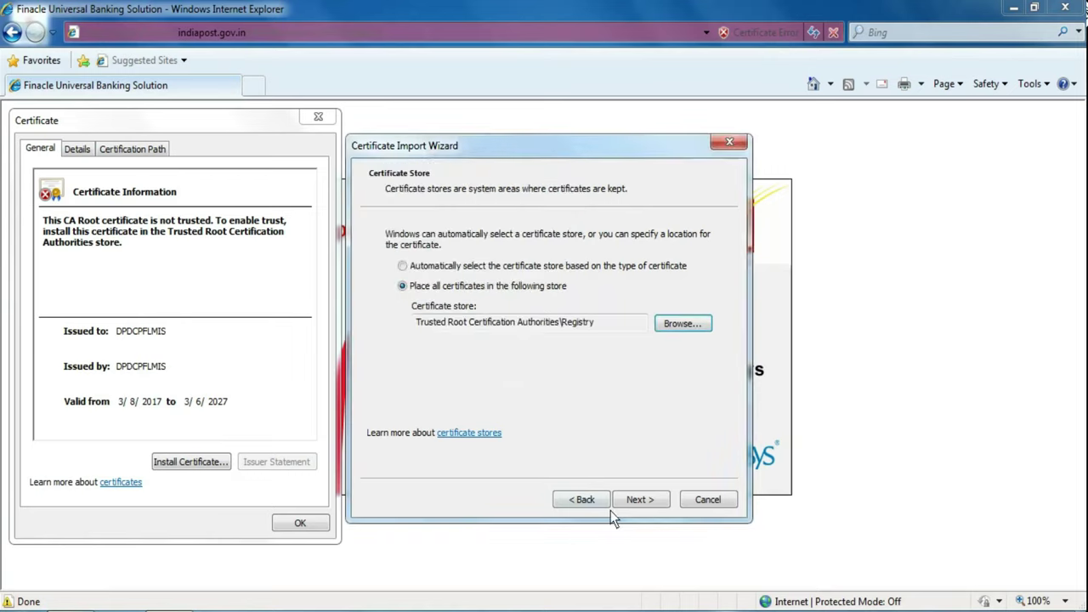
- Finish importing the DPDCPFLMIS certificate, accept the security warning and close the certificate dialogs
left_click_drag(616, 328, 414, 334)
left_click(639, 502)
left_click(640, 501)
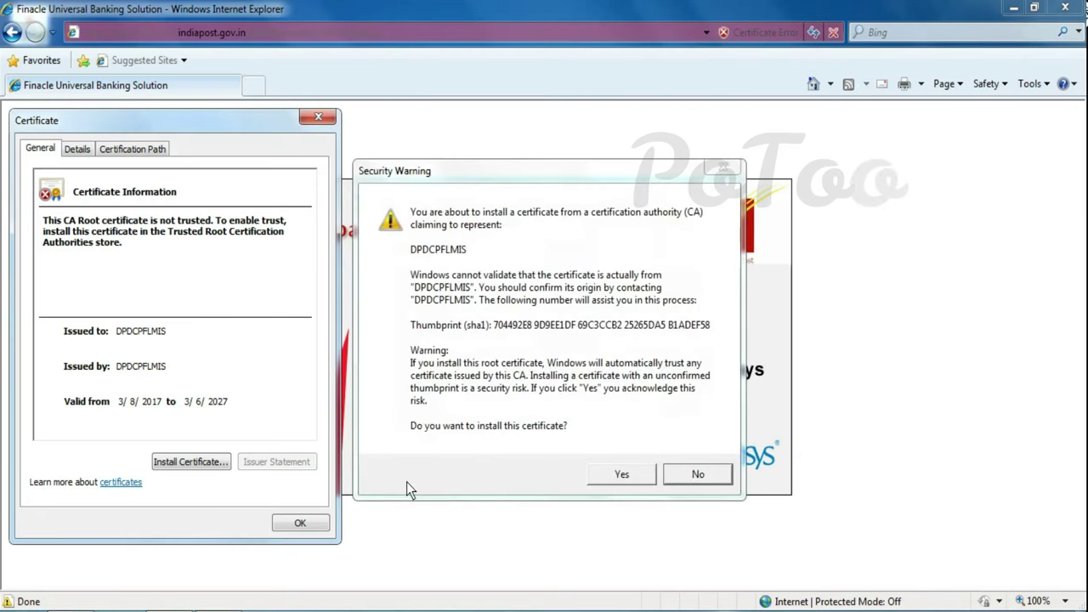
left_click(623, 476)
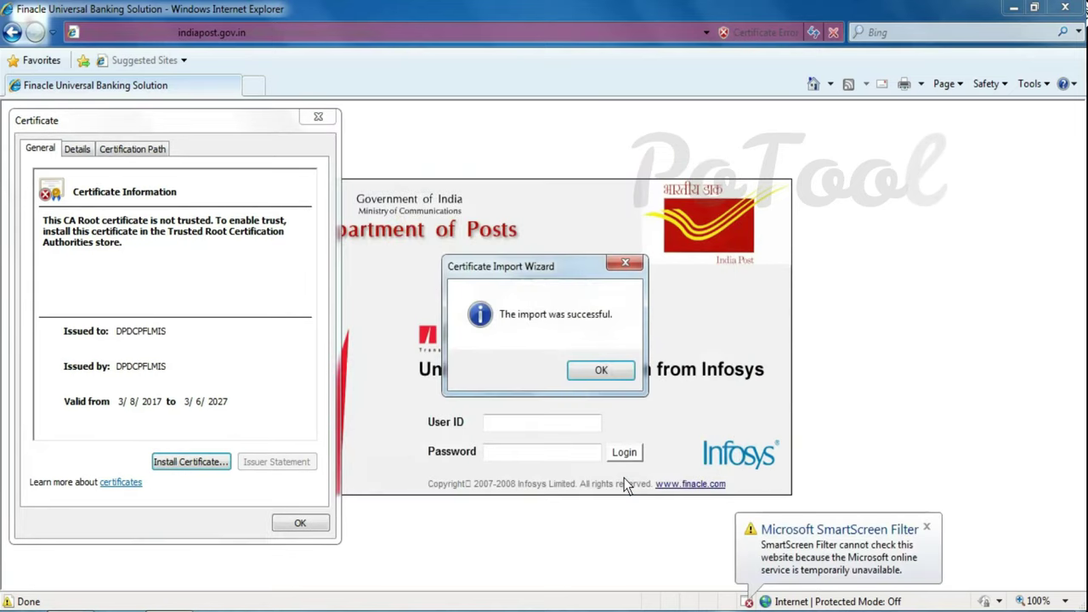
left_click(601, 371)
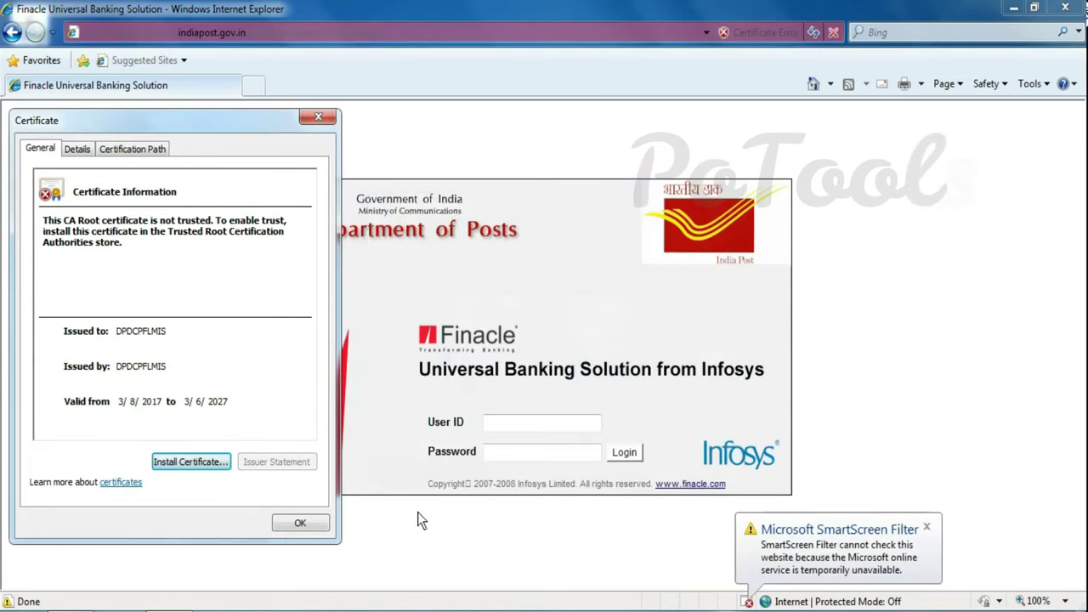
left_click(300, 523)
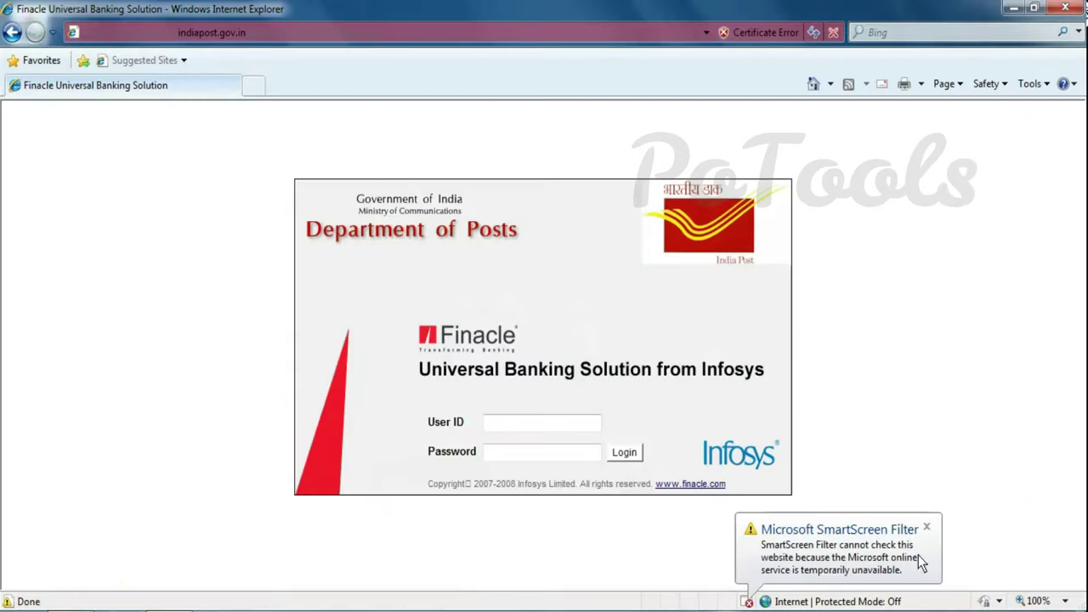
- Dismiss the SmartScreen Filter notice and turn off SmartScreen Filter
left_click(926, 527)
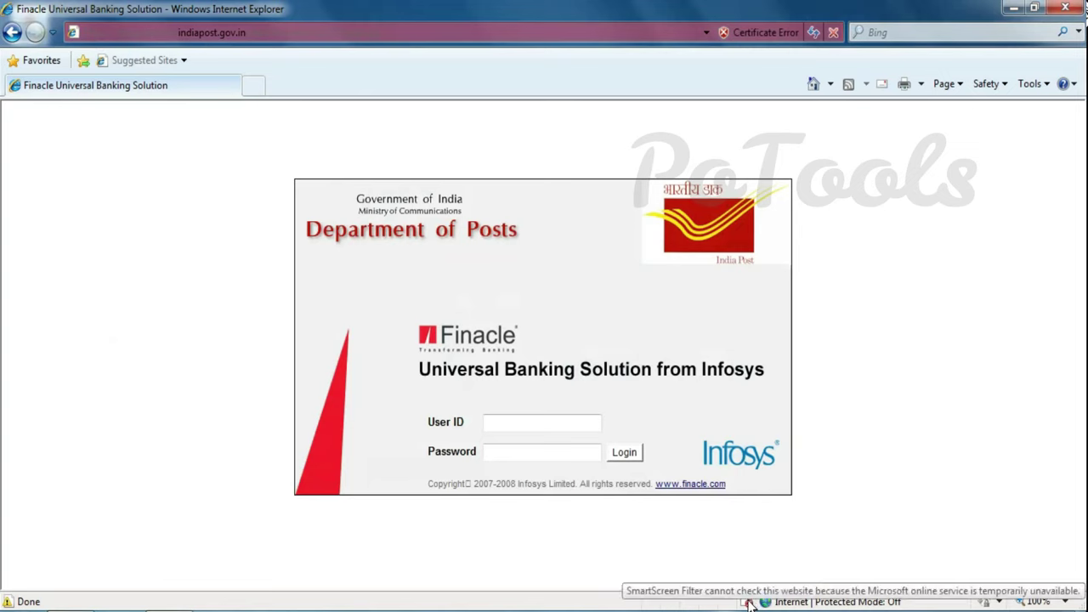
left_click(748, 602)
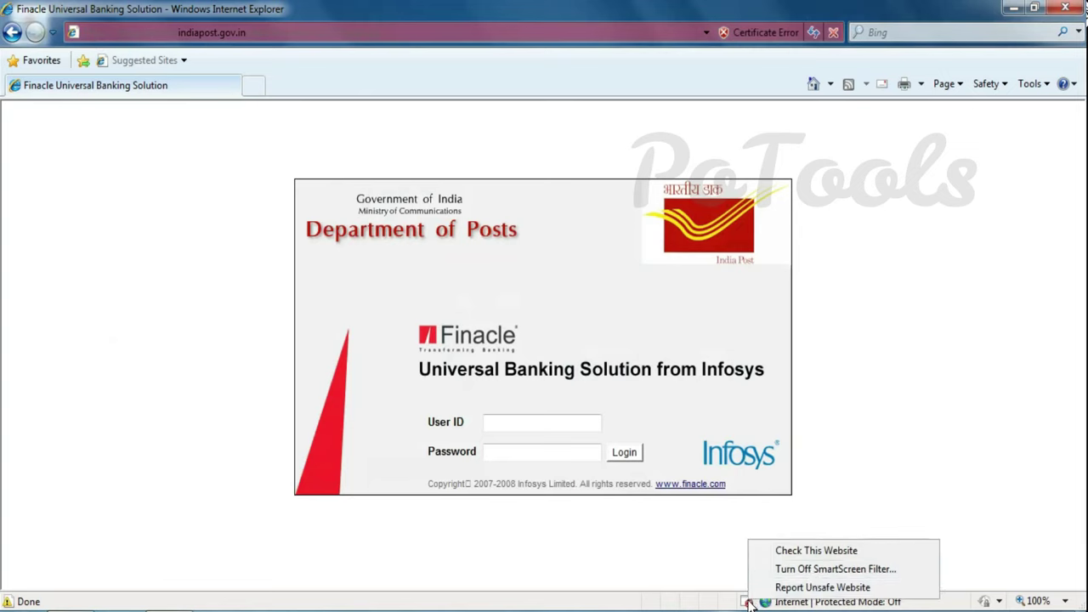
left_click(833, 570)
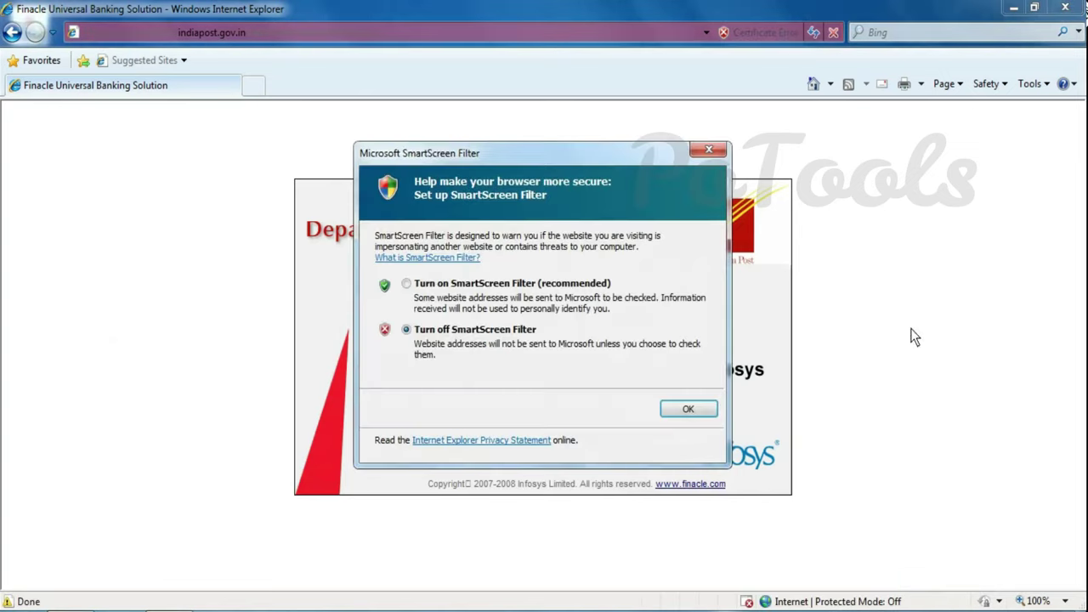
left_click(685, 411)
left_click(1034, 82)
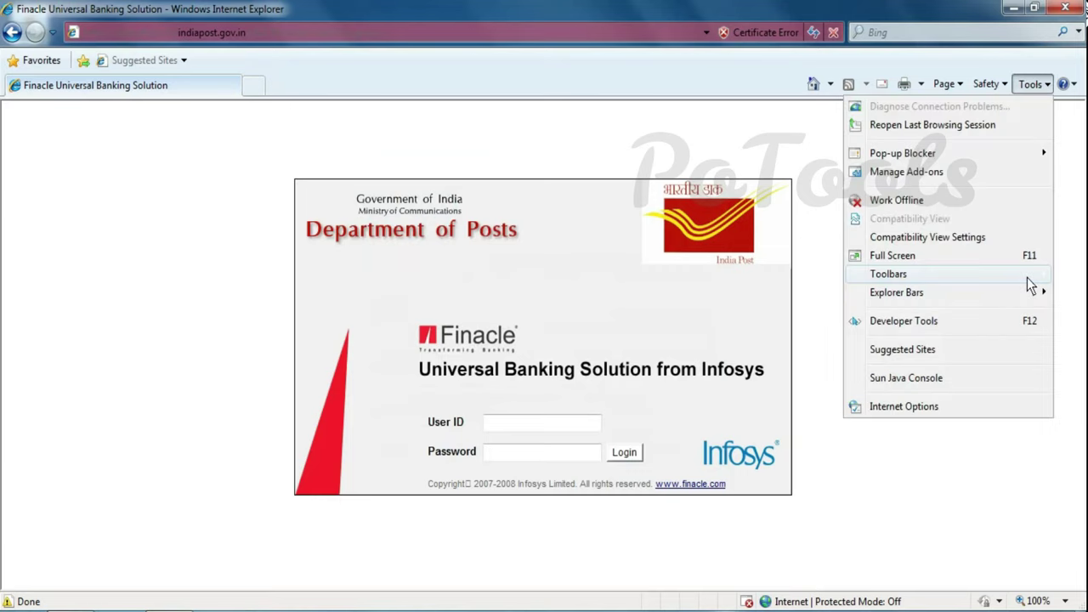
left_click(740, 31)
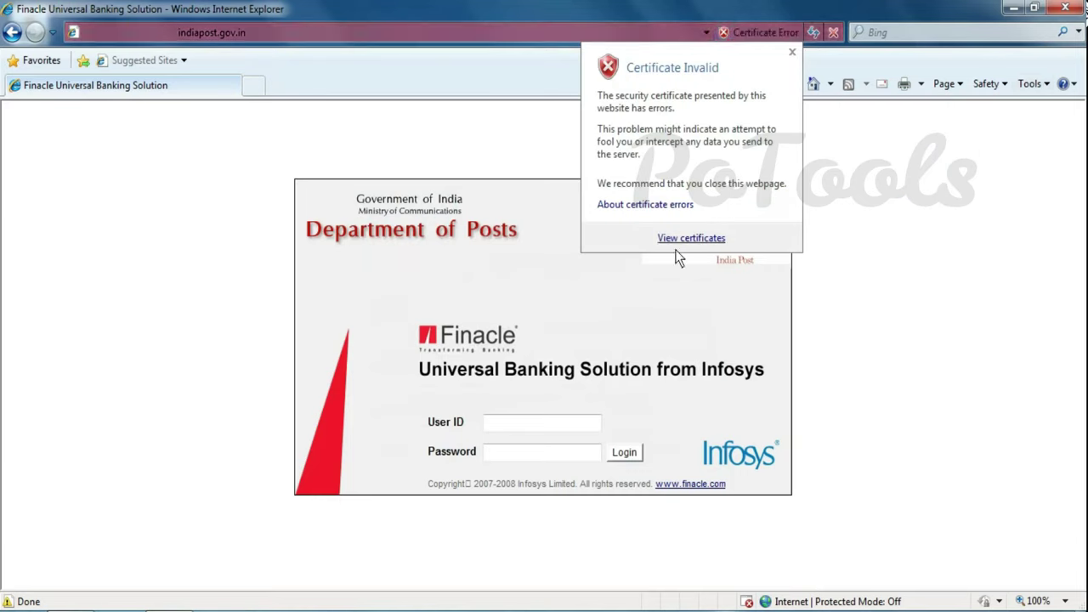
left_click(788, 276)
left_click(1033, 83)
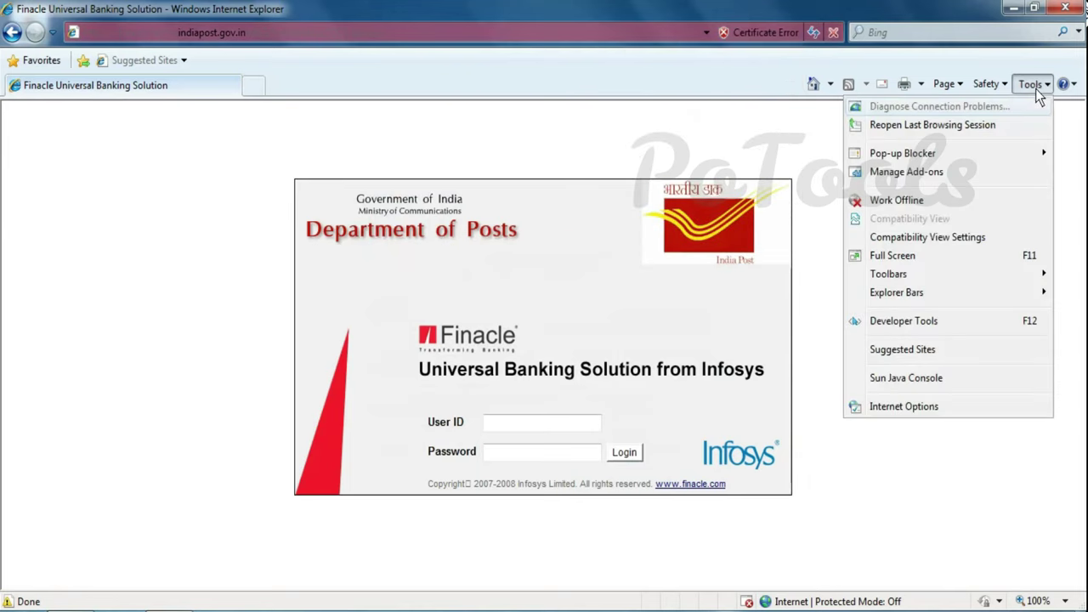
left_click(901, 406)
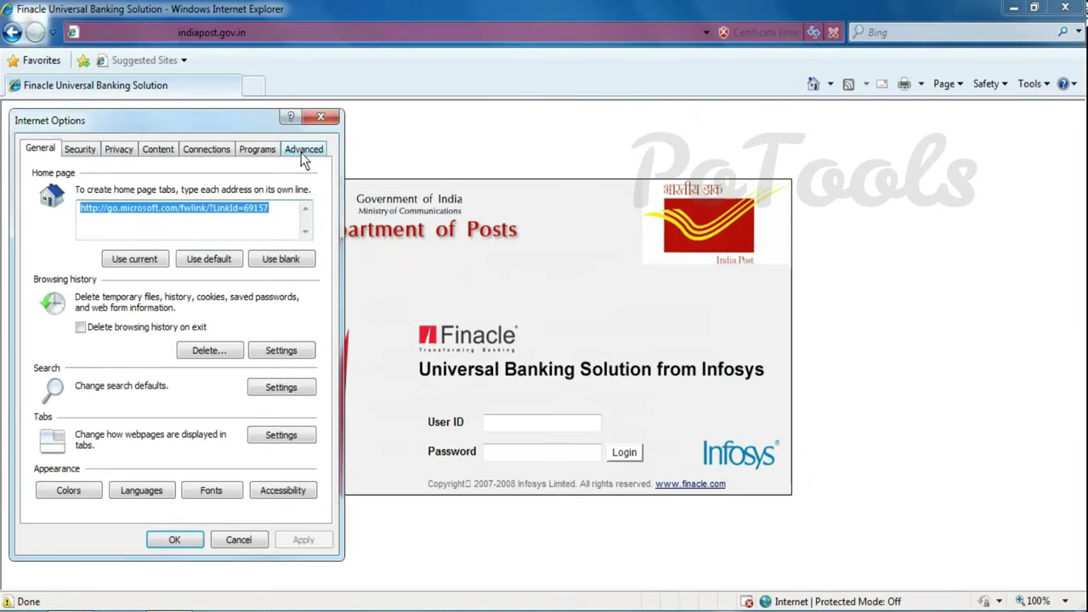
key("ctrl+v")
left_click_drag(257, 213, 28, 215)
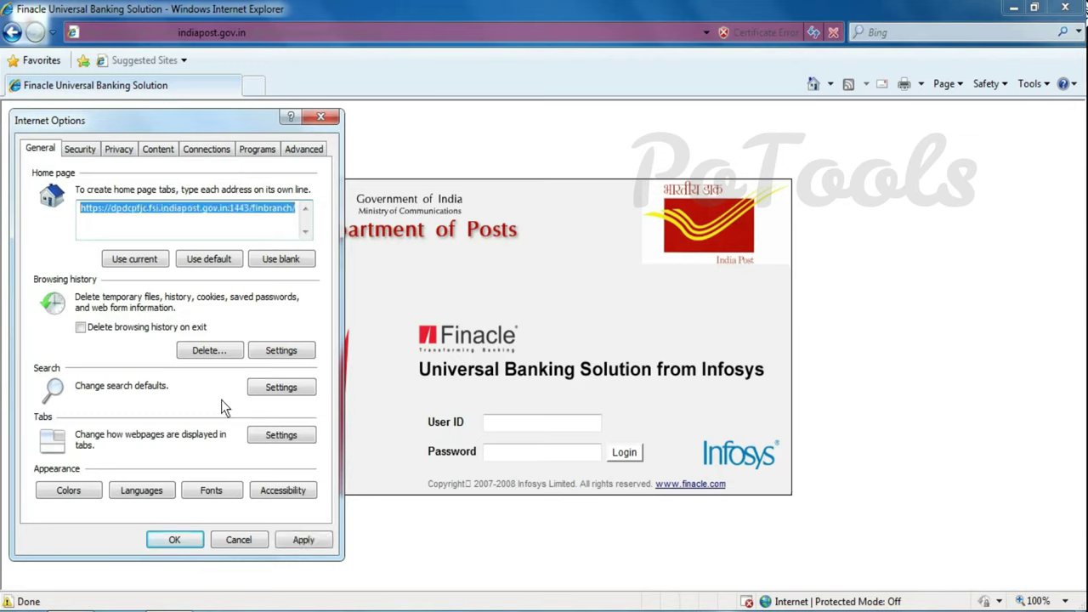
left_click(293, 541)
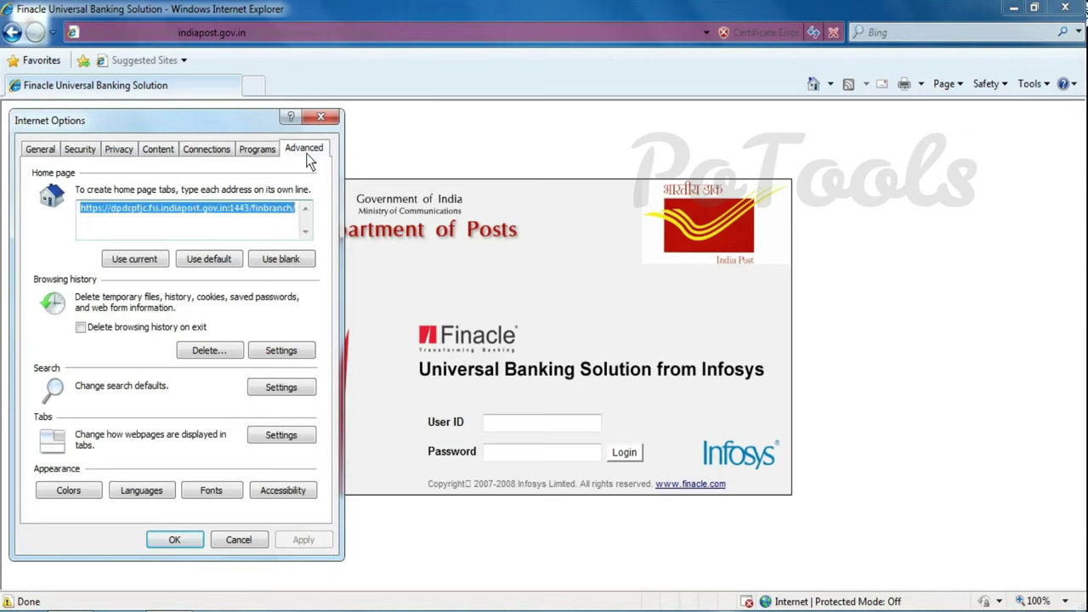
- In the advanced internet options, disable the warnings about certificate address mismatch and redirected POST submittal
left_click(304, 148)
left_click_drag(304, 213, 311, 341)
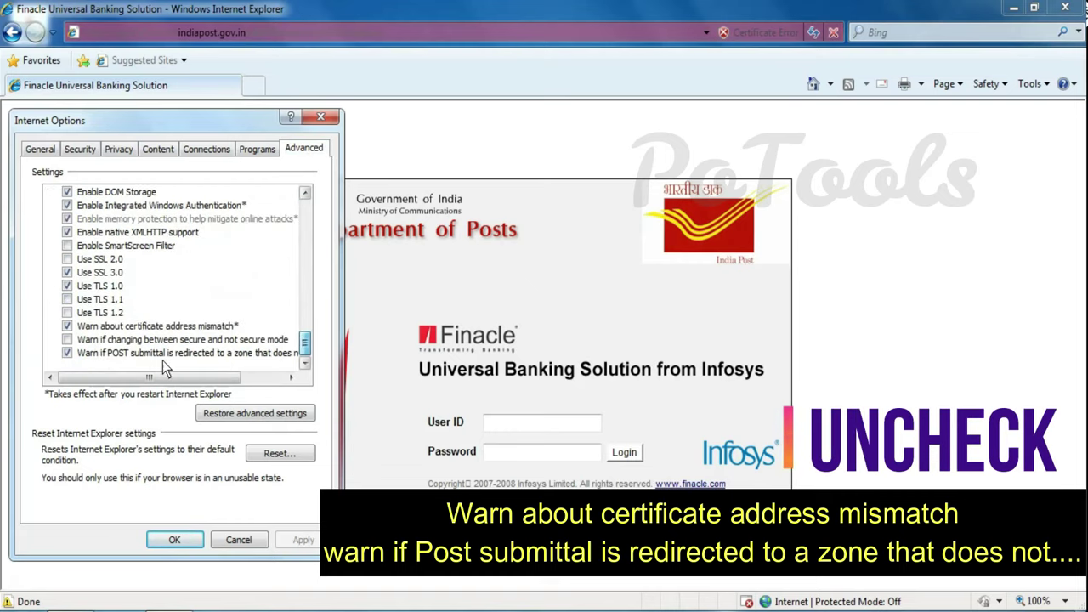
left_click(148, 357)
left_click(144, 329)
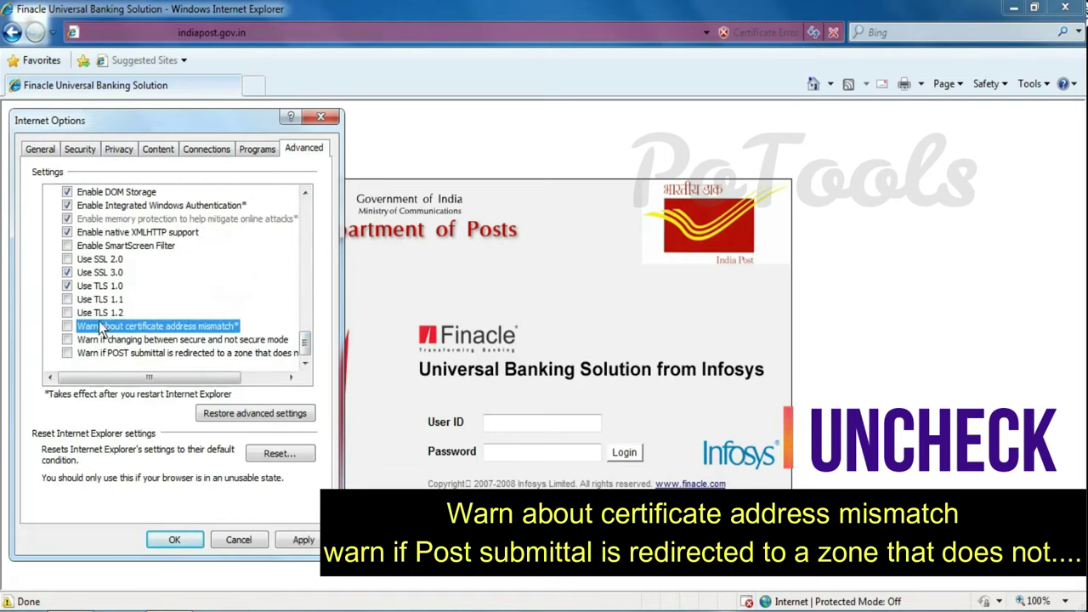
- Enable TLS 1.2 and disable TLS 1.0 in the advanced security settings, leaving TLS 1.1 off
left_click(98, 313)
left_click(111, 299)
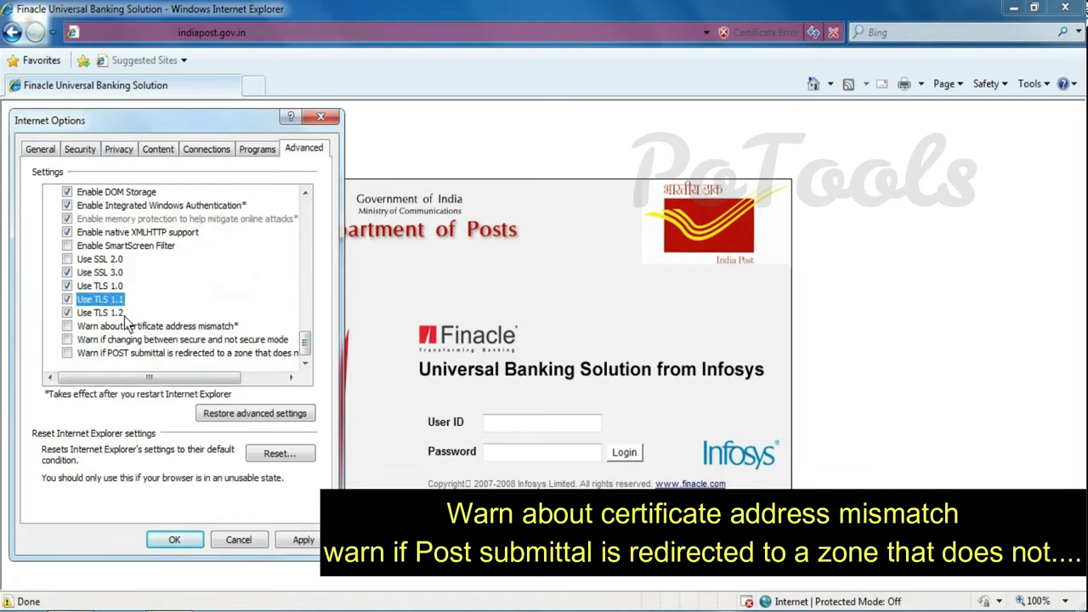
left_click(104, 299)
left_click(107, 287)
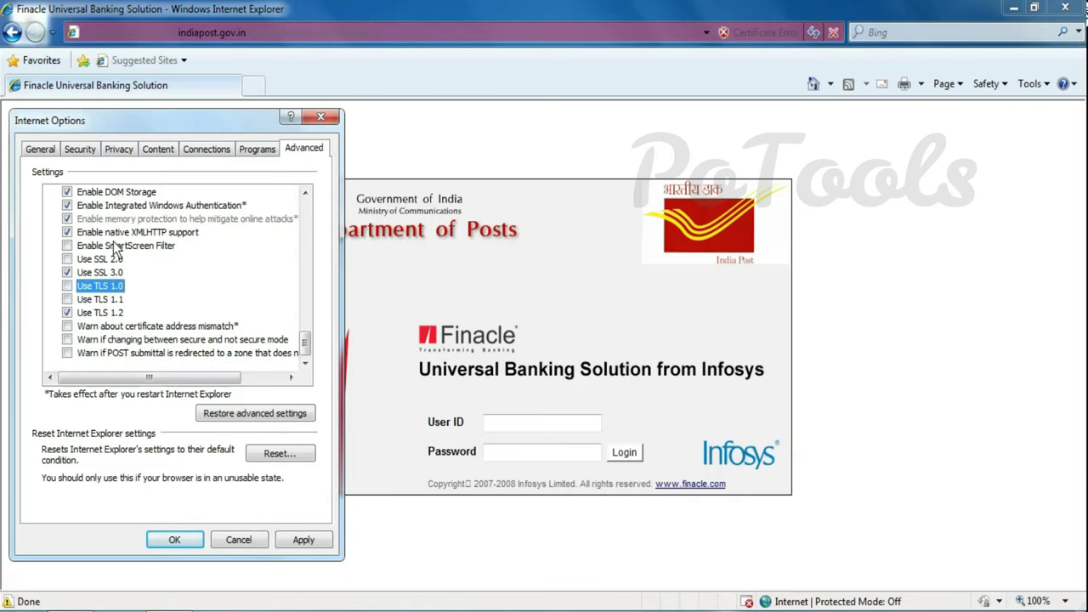
- Disable native XMLHTTP support, signature checks on downloaded programs, and the publisher's and server certificate revocation checks
left_click(136, 233)
scroll(164, 253, "up", 3)
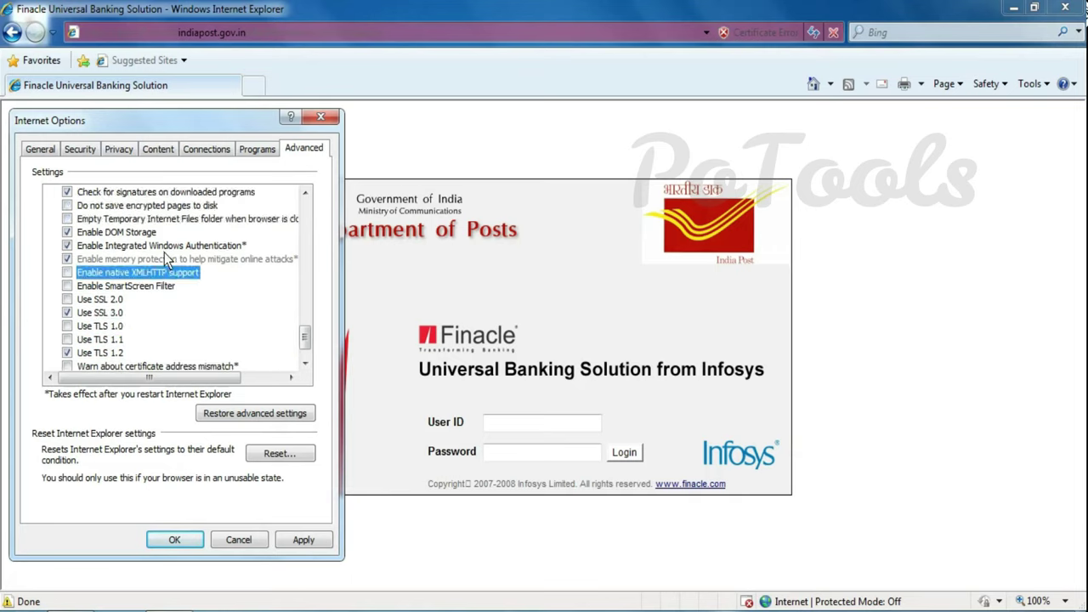
left_click(107, 272)
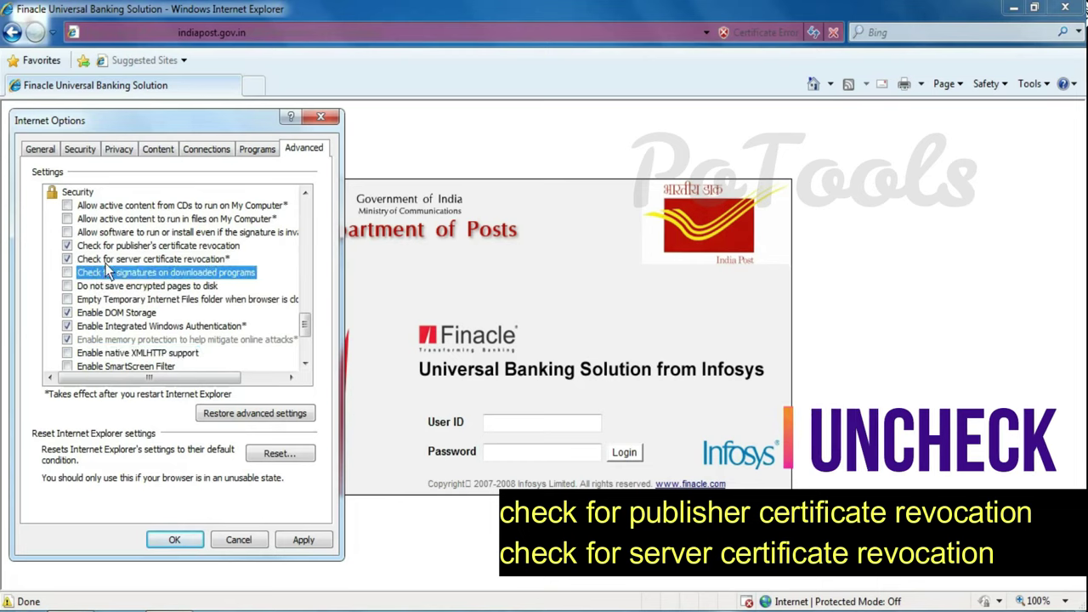
left_click(114, 246)
left_click(115, 259)
scroll(198, 313, "up", 3)
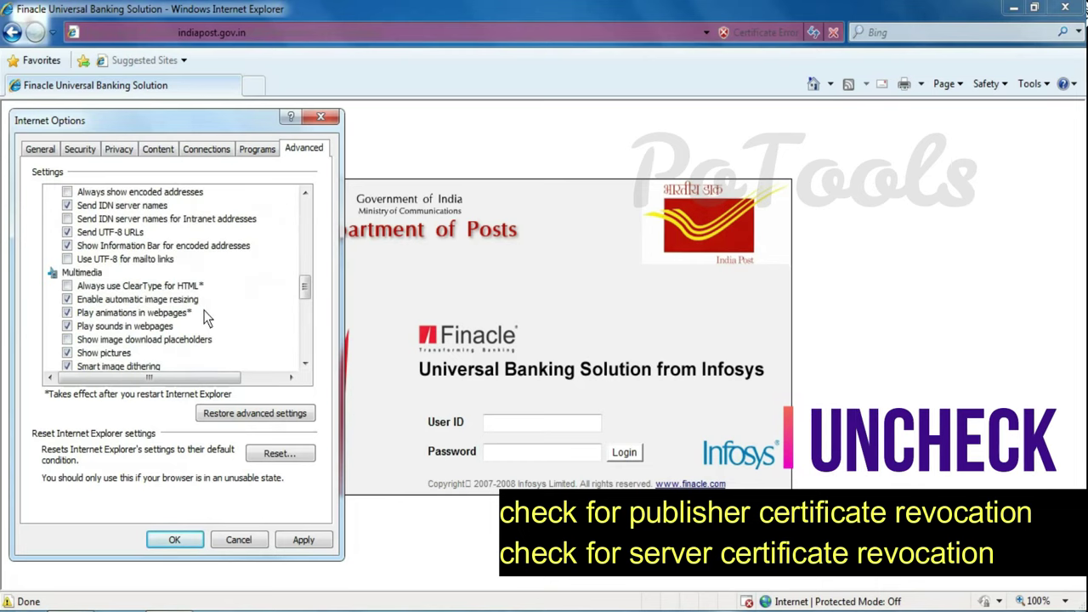
scroll(202, 311, "up", 5)
scroll(209, 267, "up", 5)
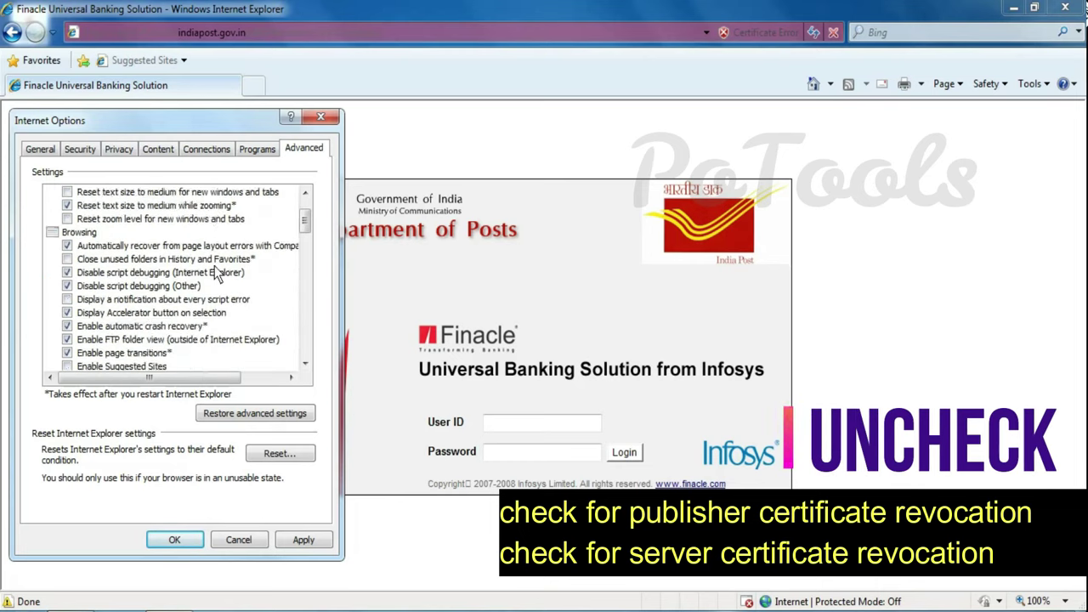
- In the Internet zone's custom security level, enable previously unused ActiveX controls without prompting, scriptlets and automatic prompting for ActiveX controls
left_click_drag(111, 129, 229, 128)
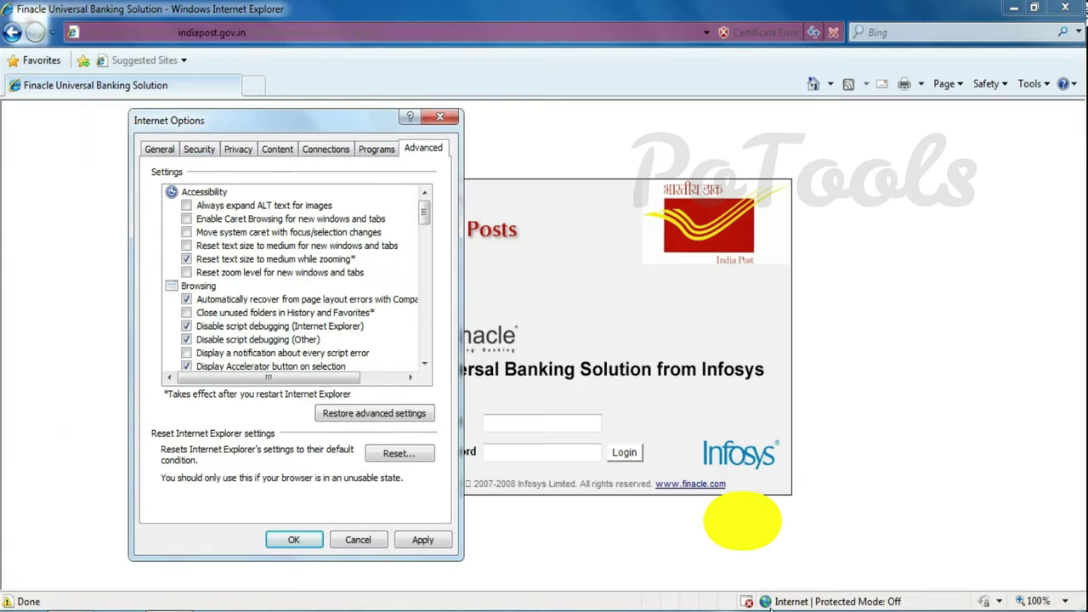
left_click(201, 148)
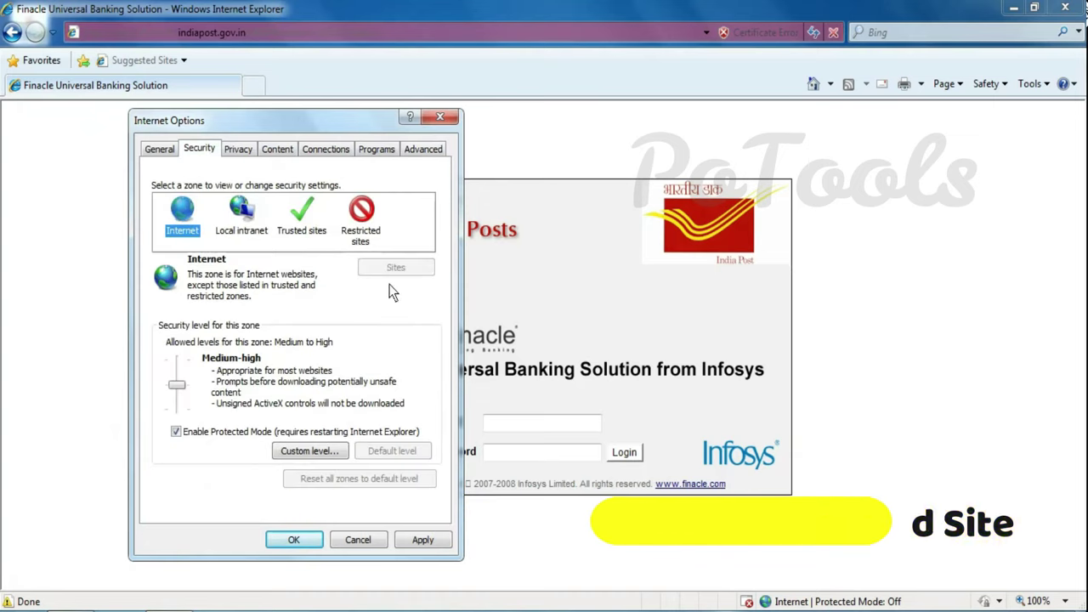
left_click(312, 453)
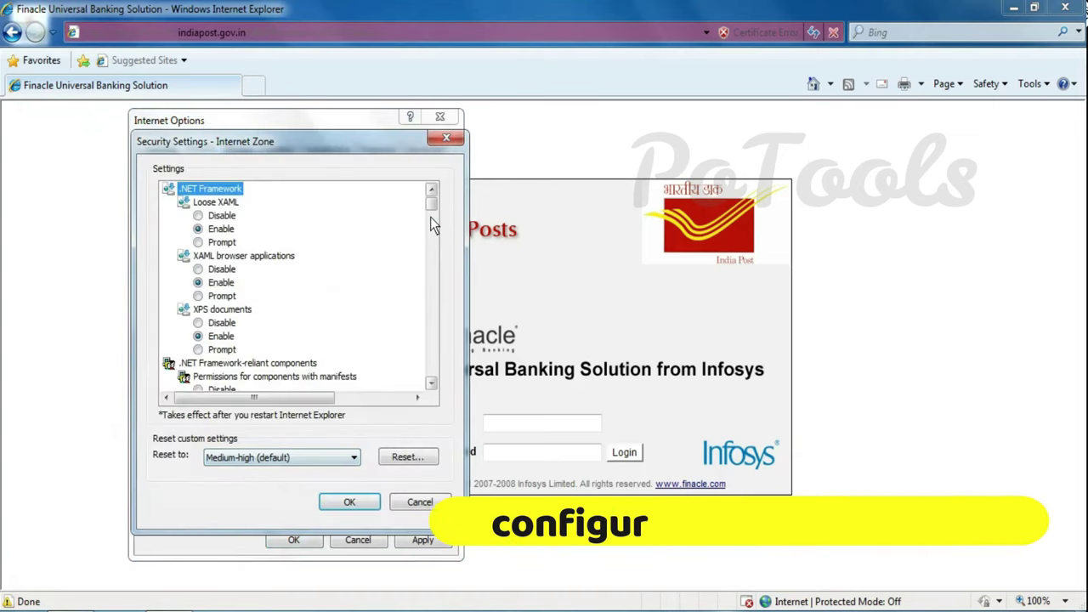
left_click_drag(430, 216, 434, 243)
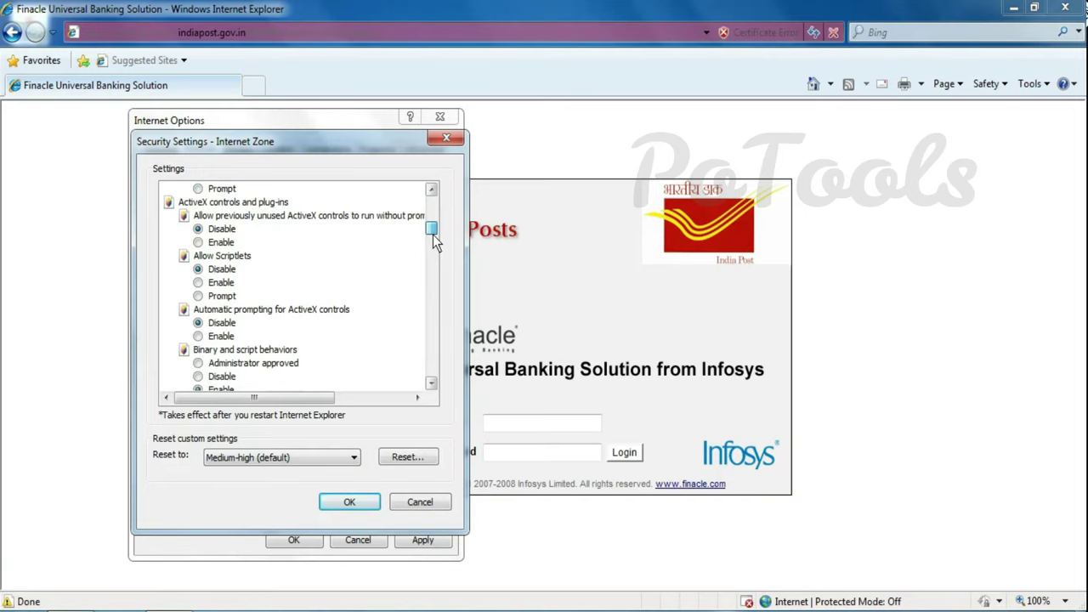
left_click(221, 283)
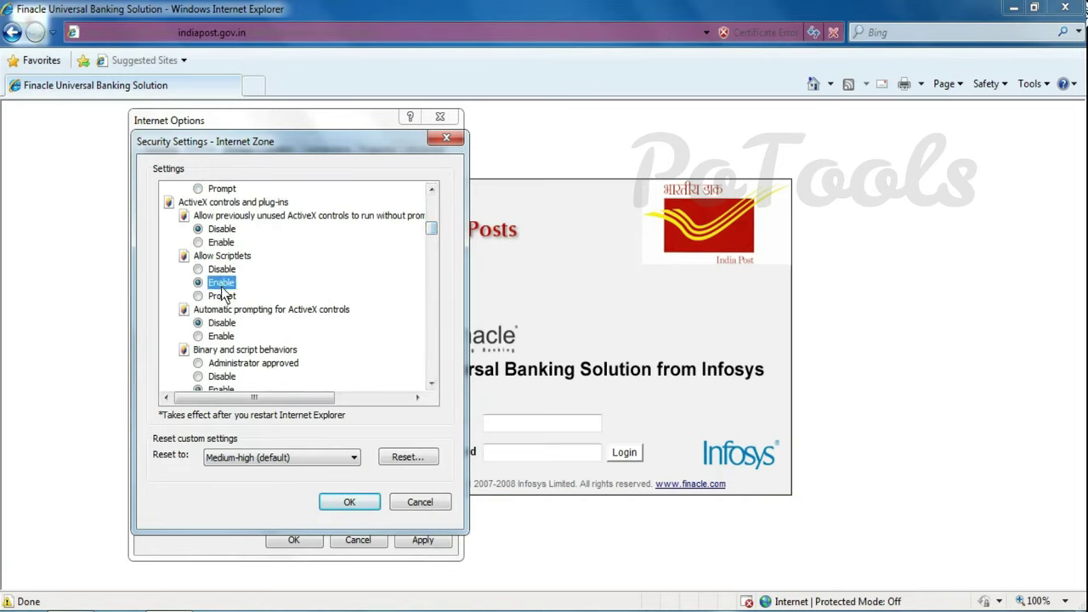
left_click(222, 244)
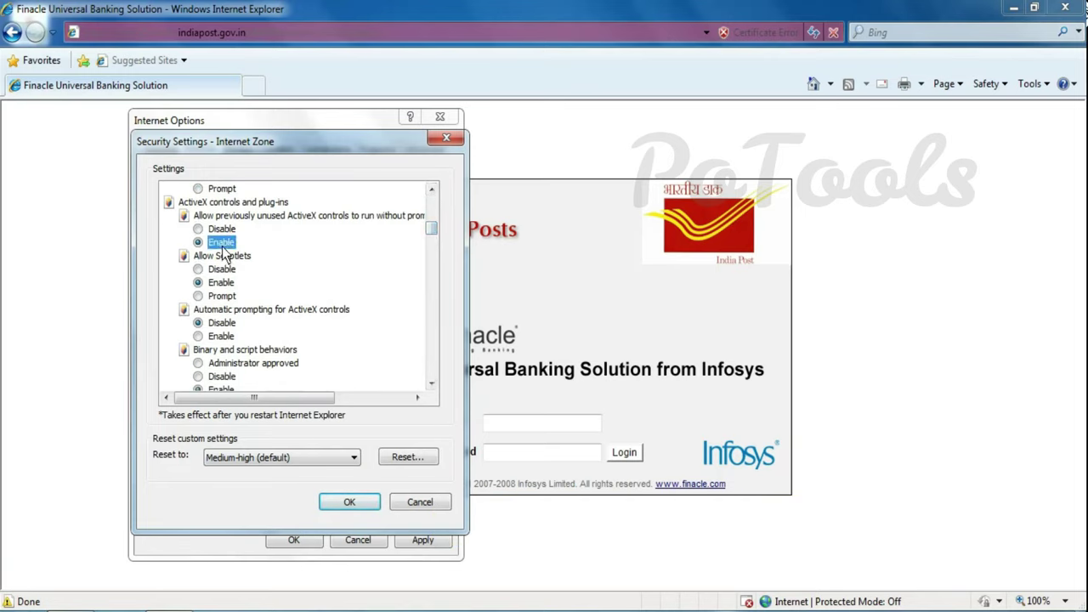
left_click(221, 337)
- Enable access to data sources across domains and scripting of the Microsoft web browser control for the Internet zone
scroll(226, 344, "down", 8)
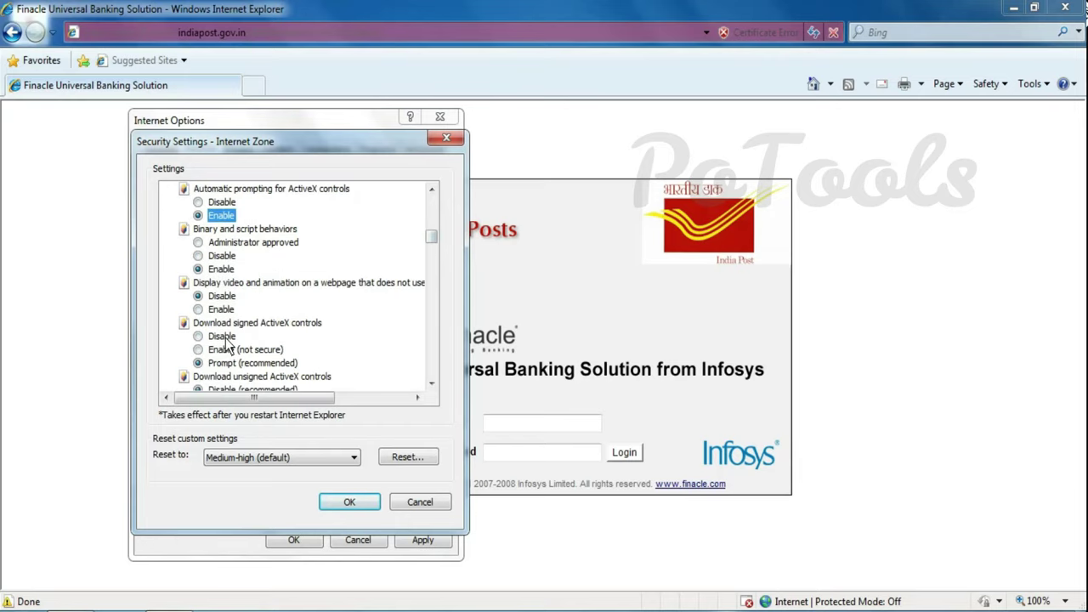
scroll(228, 348, "down", 10)
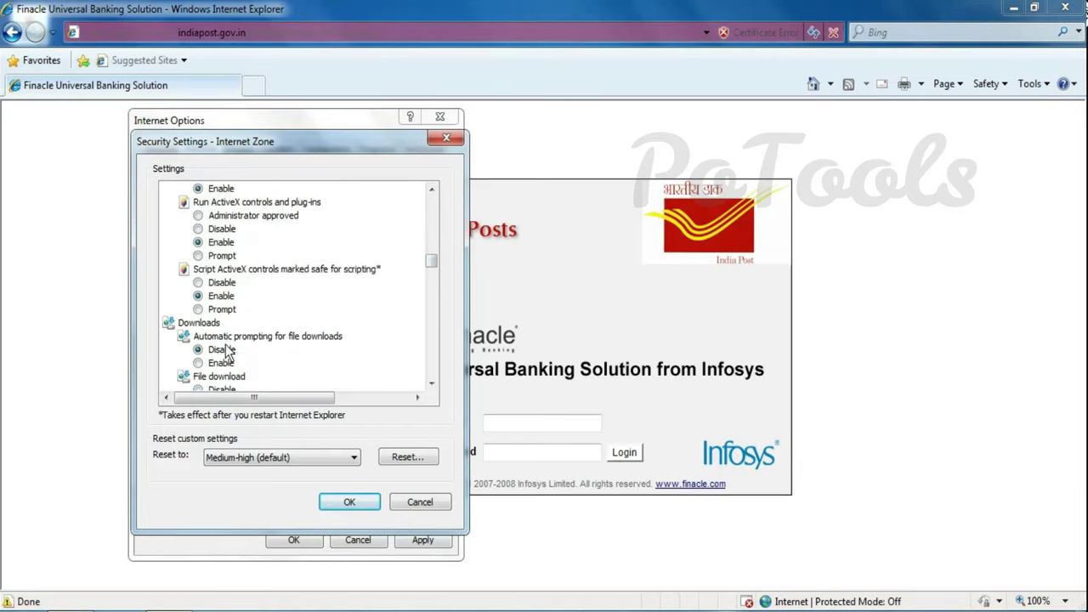
left_click(221, 268)
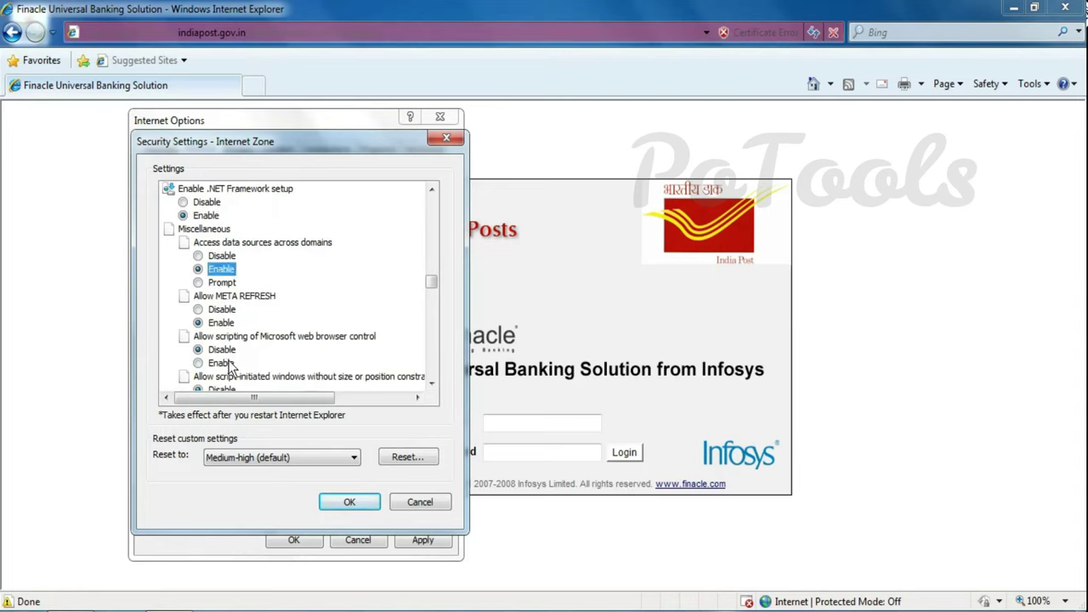
scroll(231, 363, "down", 1)
left_click(219, 323)
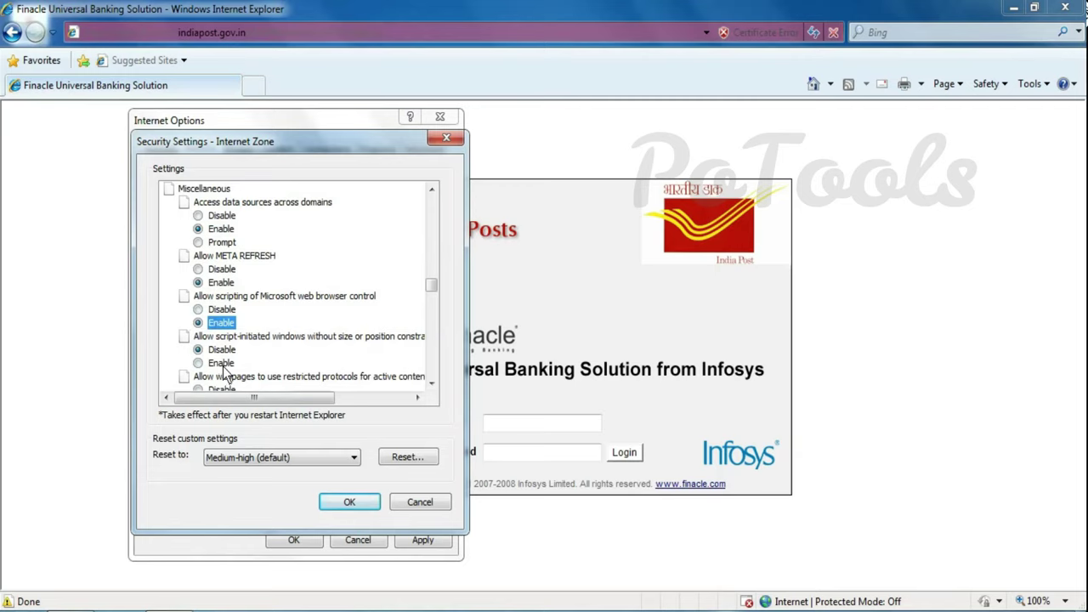
- Enable the display of mixed content in the Internet zone's Miscellaneous settings
scroll(224, 374, "down", 3)
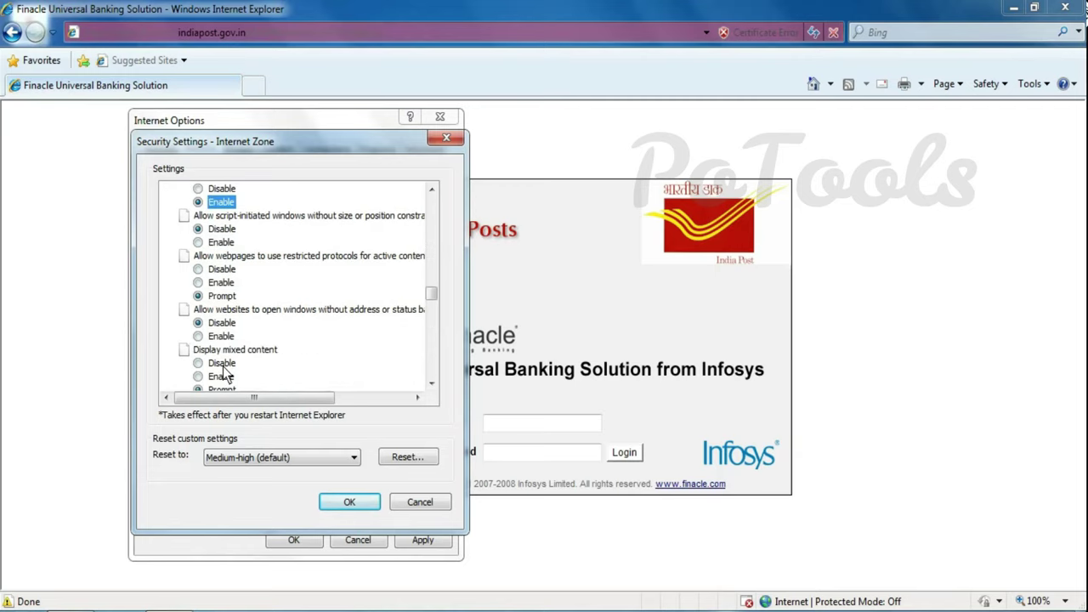
scroll(223, 374, "down", 2)
left_click(219, 296)
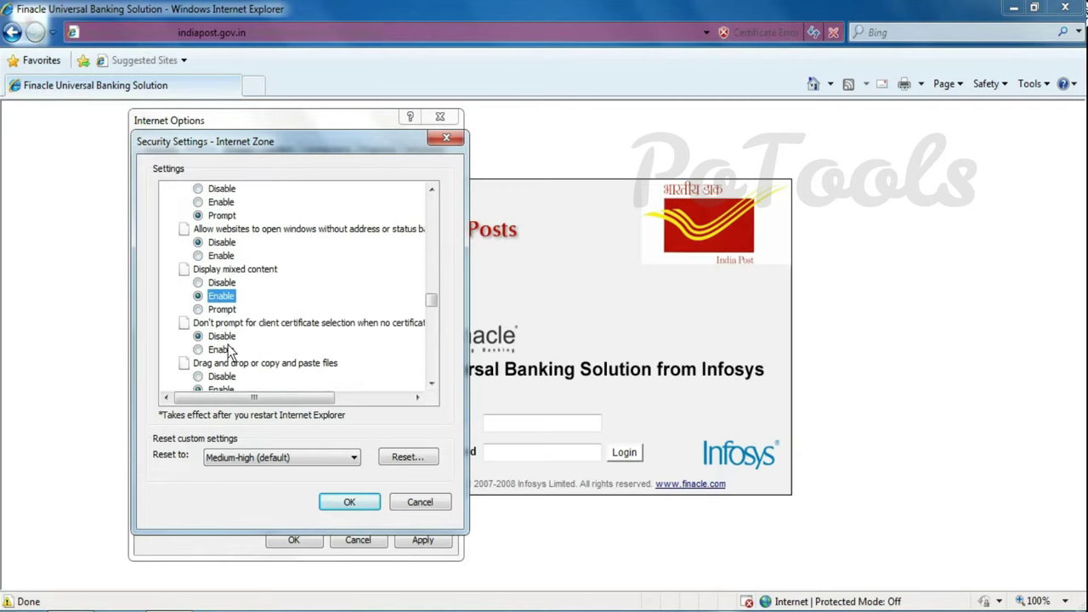
- Disable the Pop-up Blocker and the SmartScreen Filter in the Internet zone's Miscellaneous settings
scroll(249, 343, "down", 2)
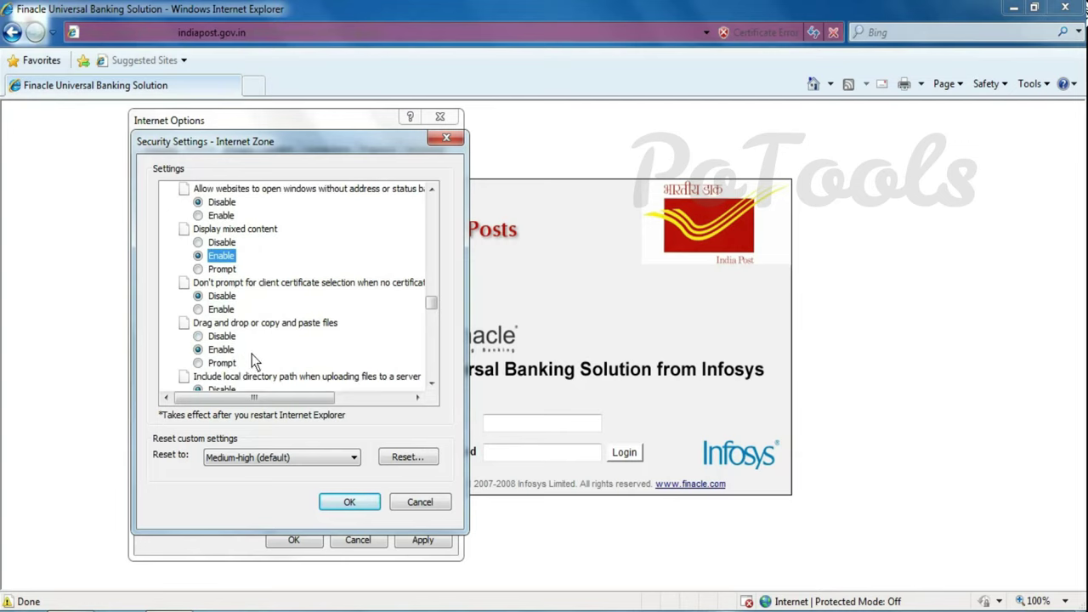
scroll(242, 363, "down", 2)
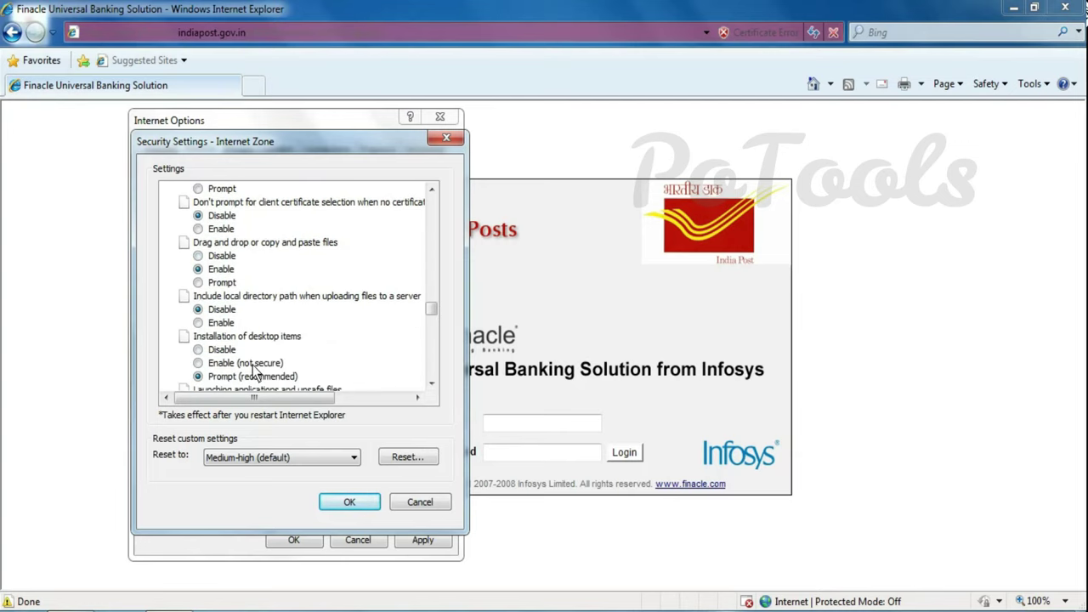
scroll(235, 375, "down", 4)
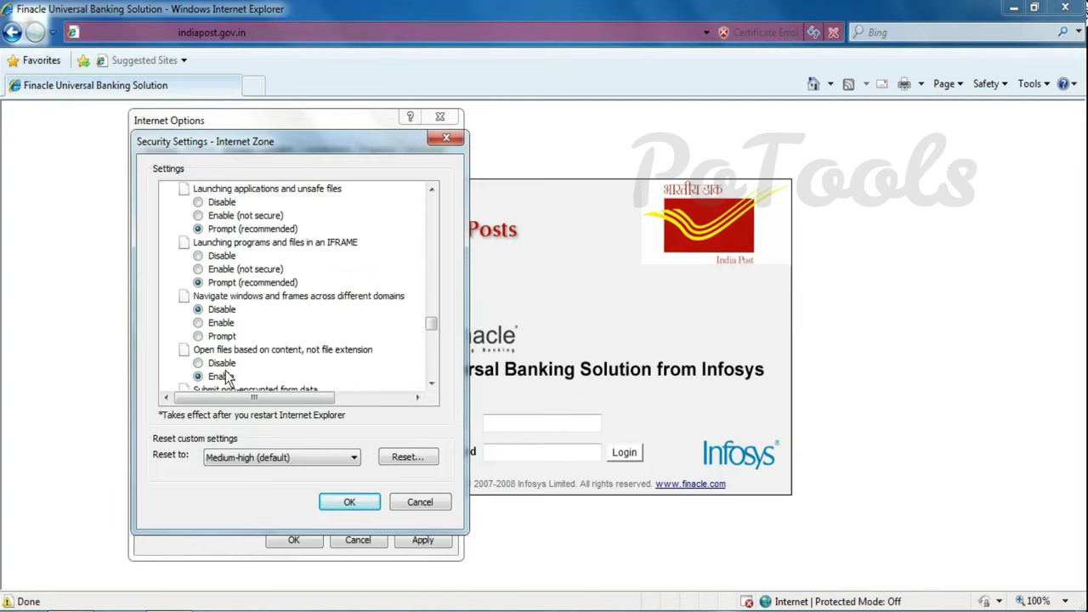
scroll(226, 331, "down", 2)
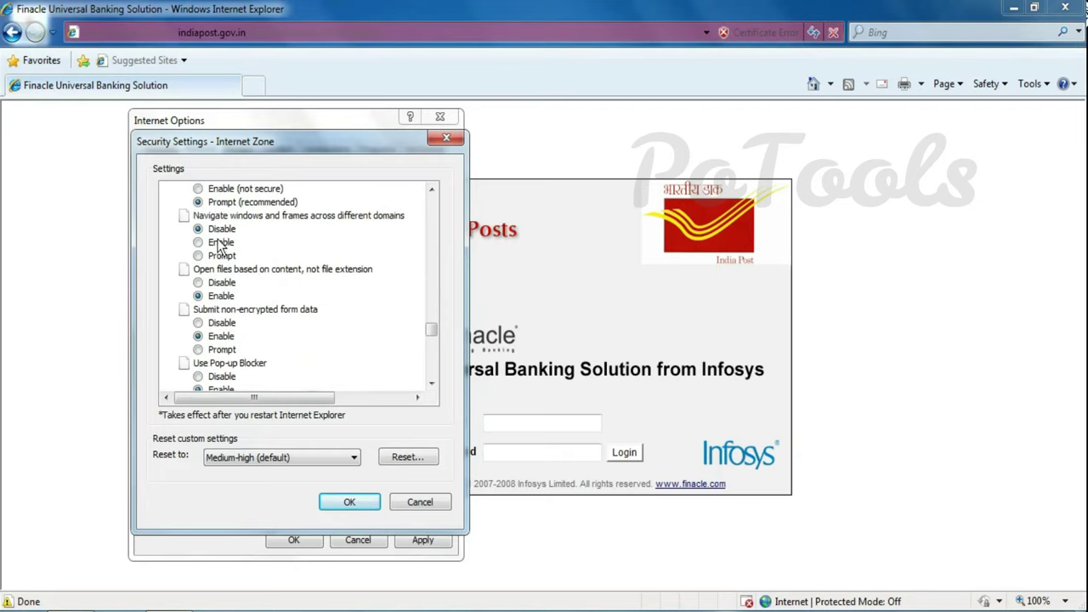
scroll(239, 346, "down", 1)
left_click(220, 337)
scroll(216, 323, "down", 2)
left_click(220, 296)
- Enable programmatic clipboard access and status bar updates via script in the Internet zone's Scripting settings
scroll(223, 301, "down", 3)
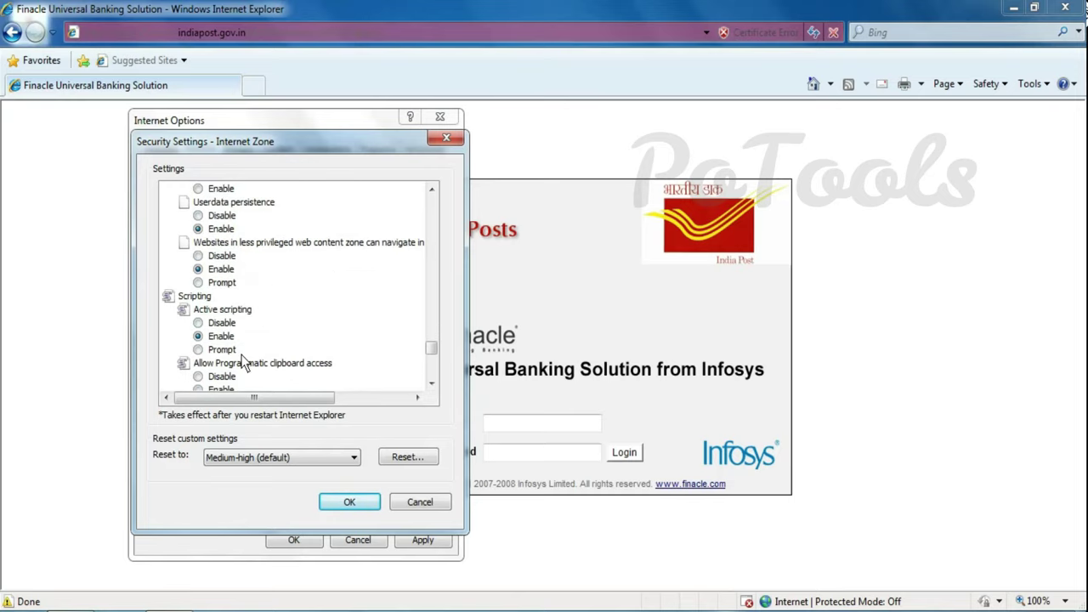
scroll(251, 368, "down", 2)
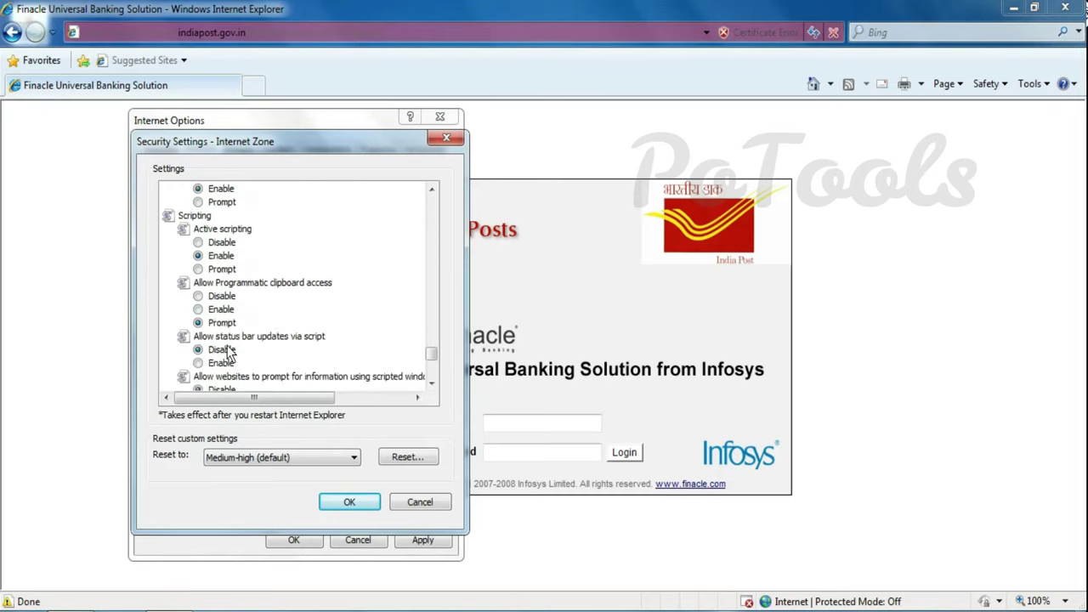
left_click(221, 310)
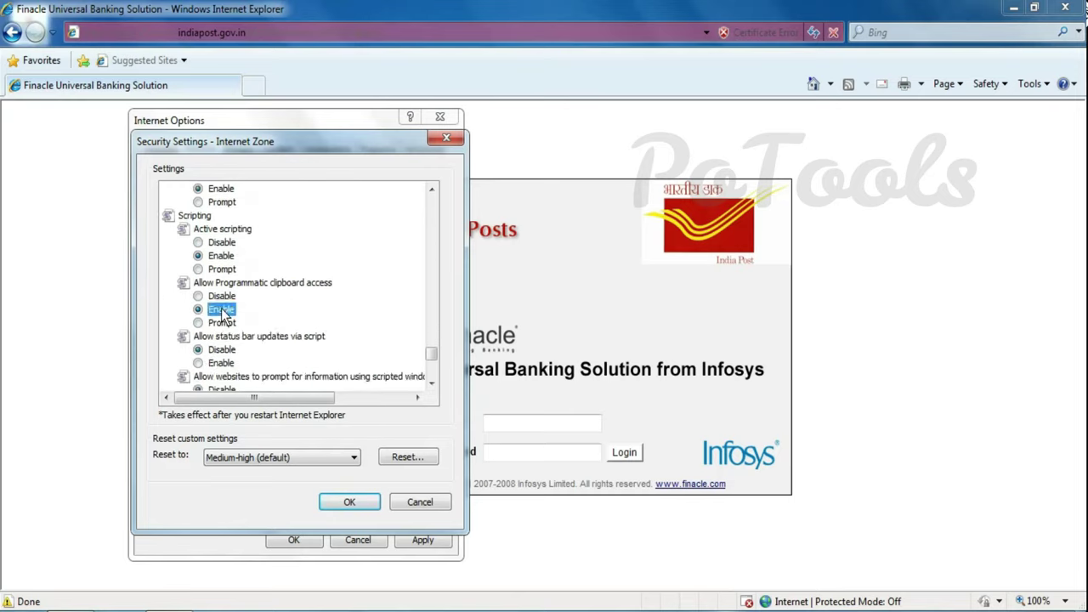
left_click(220, 362)
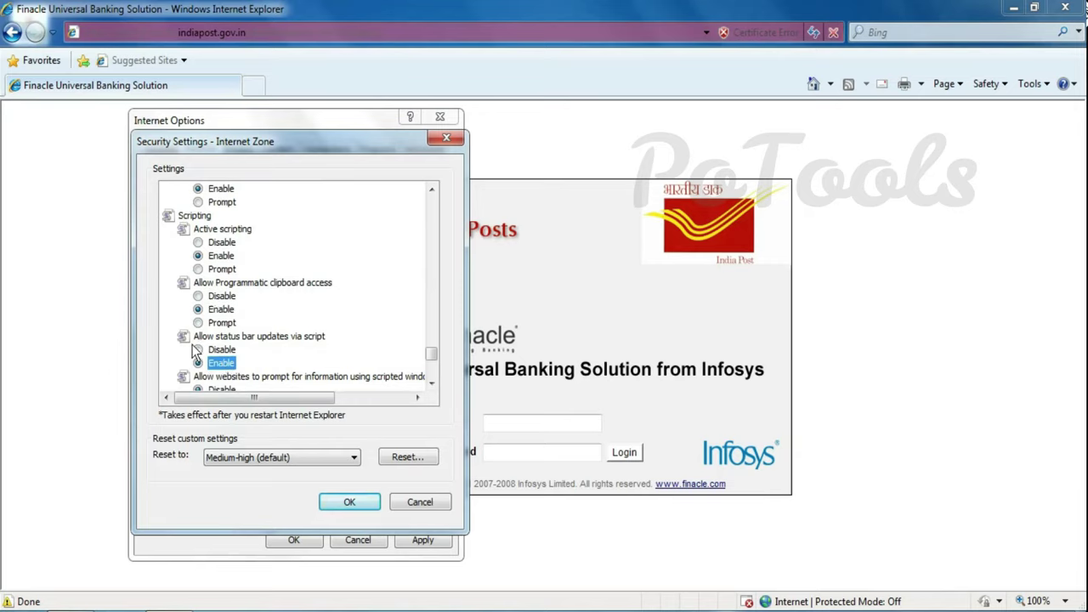
- Set the zone's logon to automatic with current user name and password, confirm the zone changes and apply the internet options
scroll(280, 371, "down", 1)
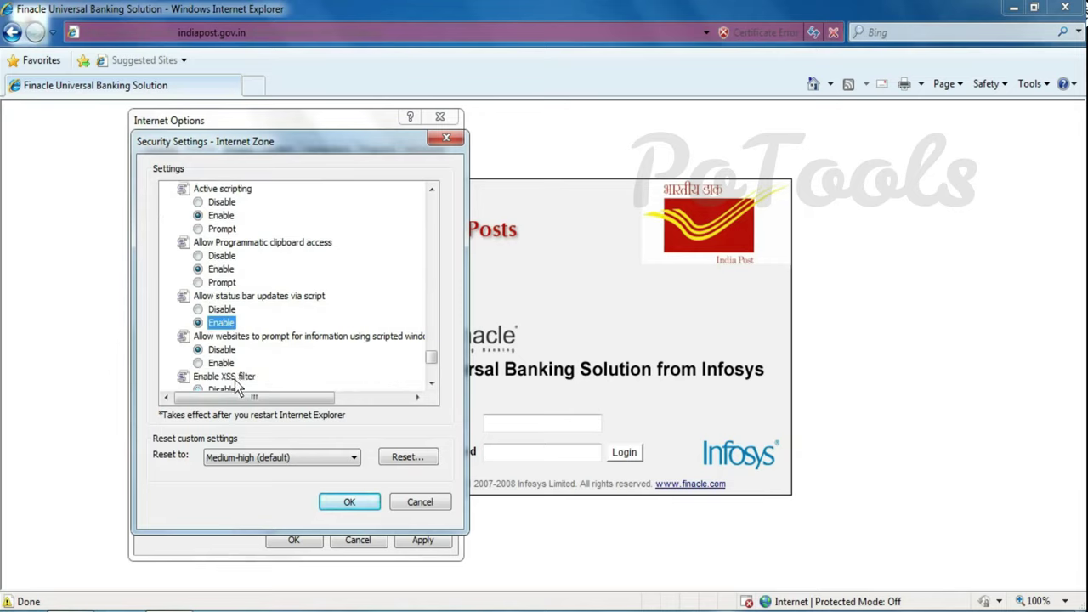
scroll(219, 370, "down", 1)
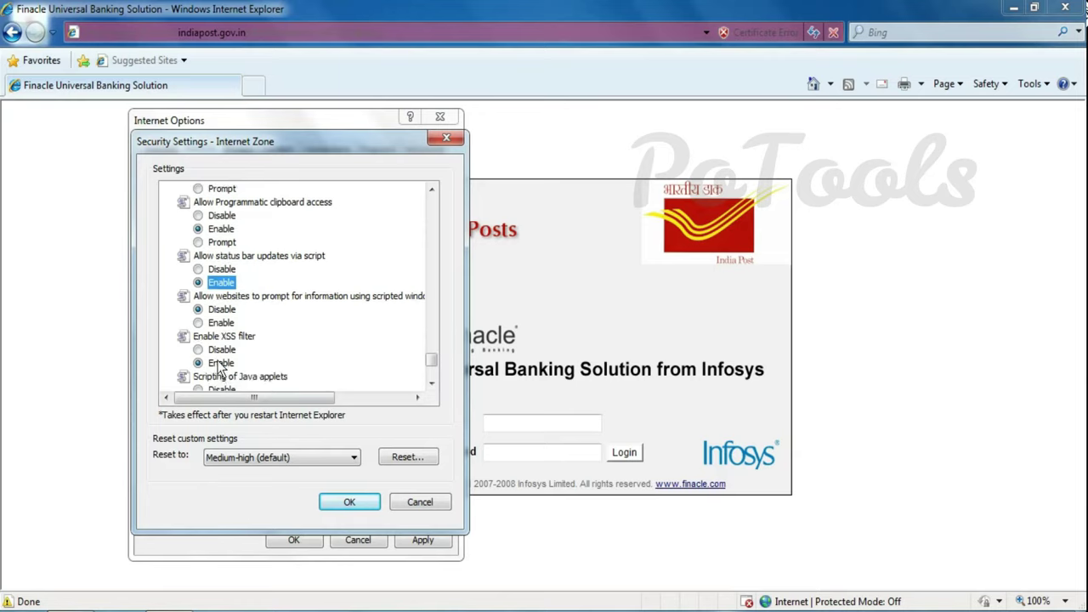
scroll(218, 381, "down", 2)
scroll(238, 363, "down", 1)
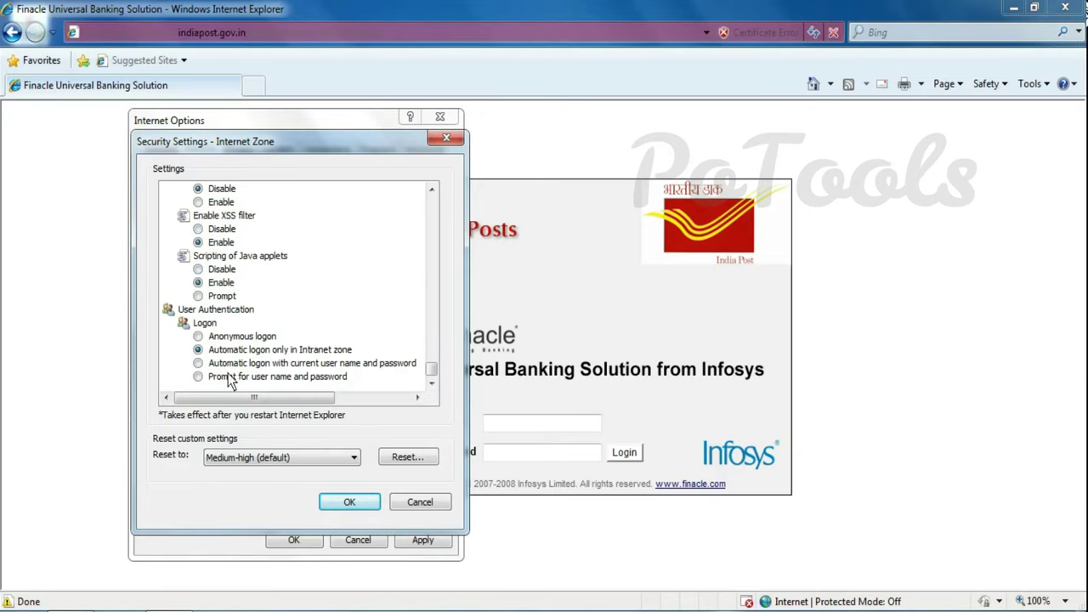
left_click(223, 363)
left_click(349, 501)
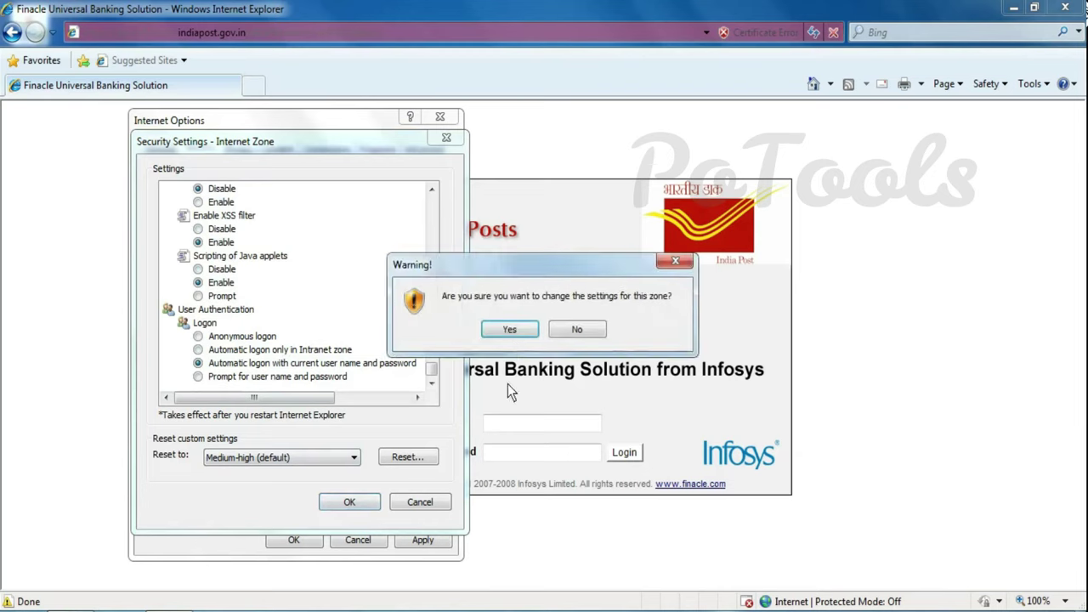
left_click(507, 330)
left_click(421, 539)
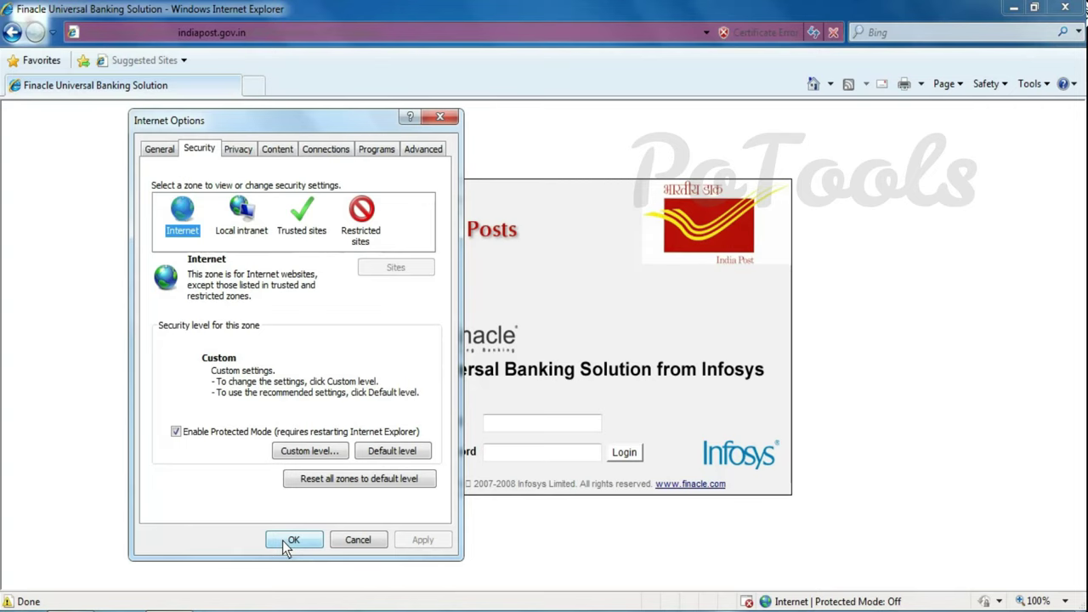
left_click(285, 541)
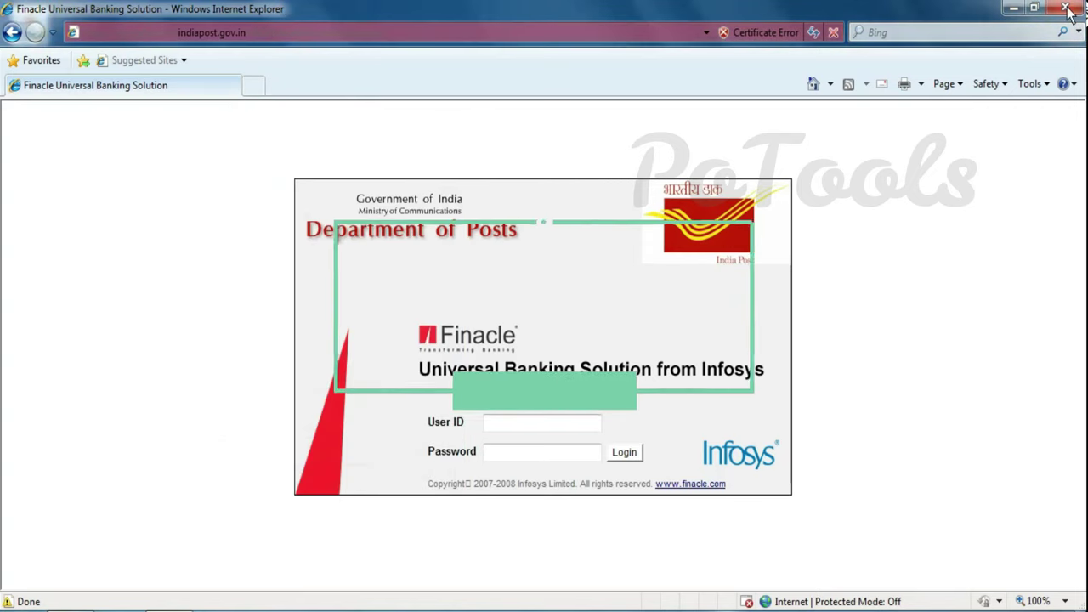
- Restart Internet Explorer by closing its window and running iexplore
left_click(543, 36)
key("Return")
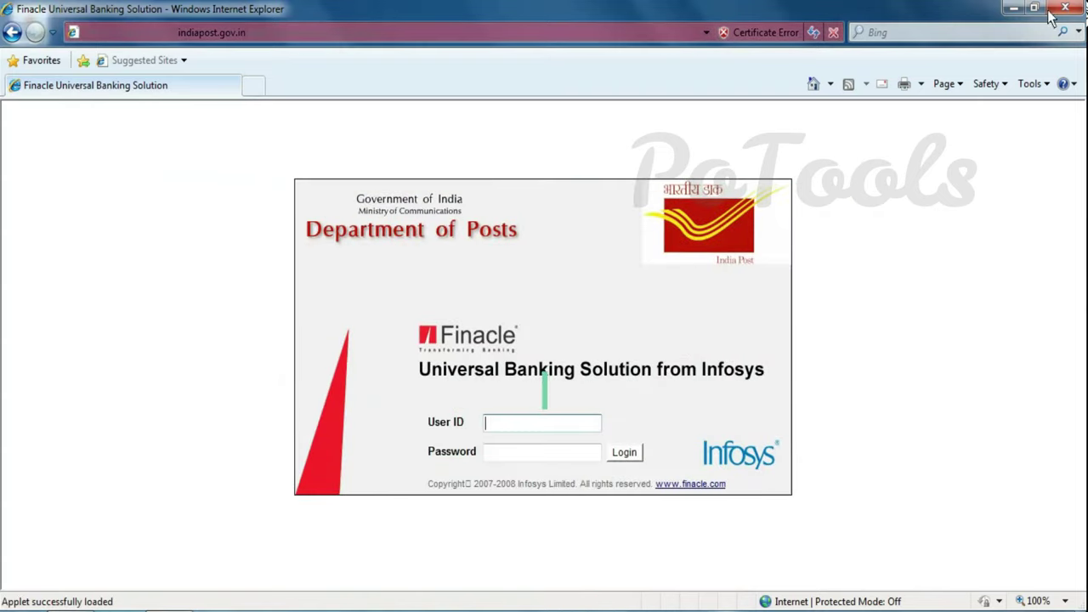
key("alt+F4")
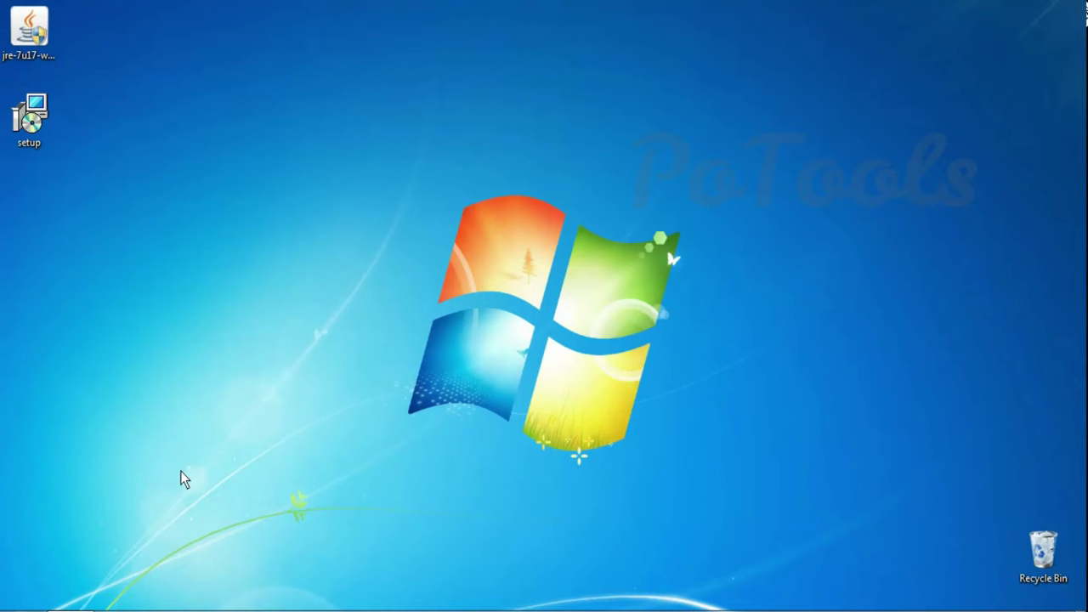
key("super+r")
type("iexplore")
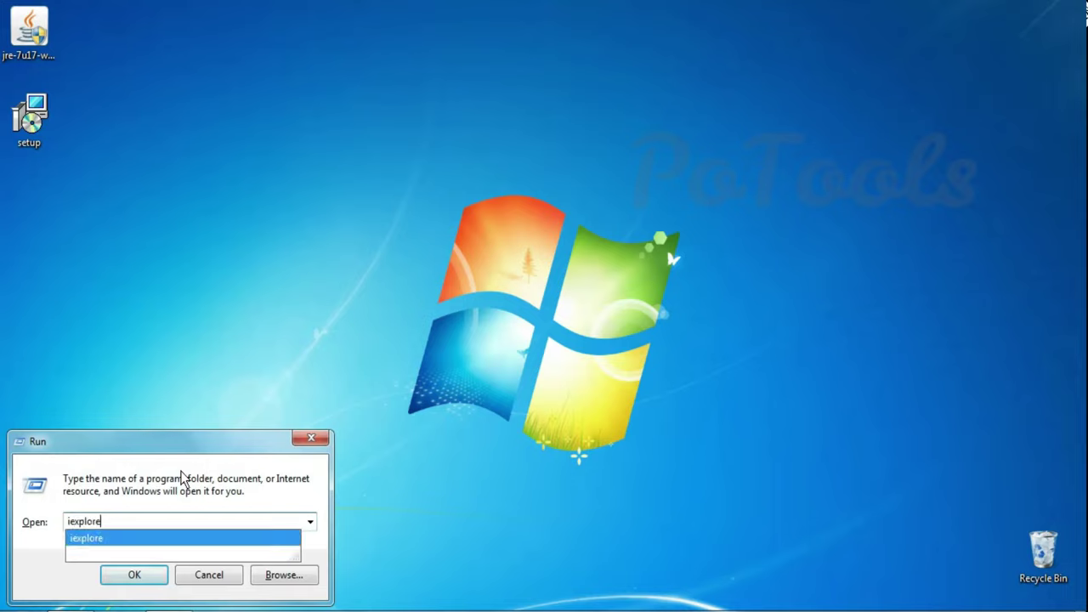
key("Return")
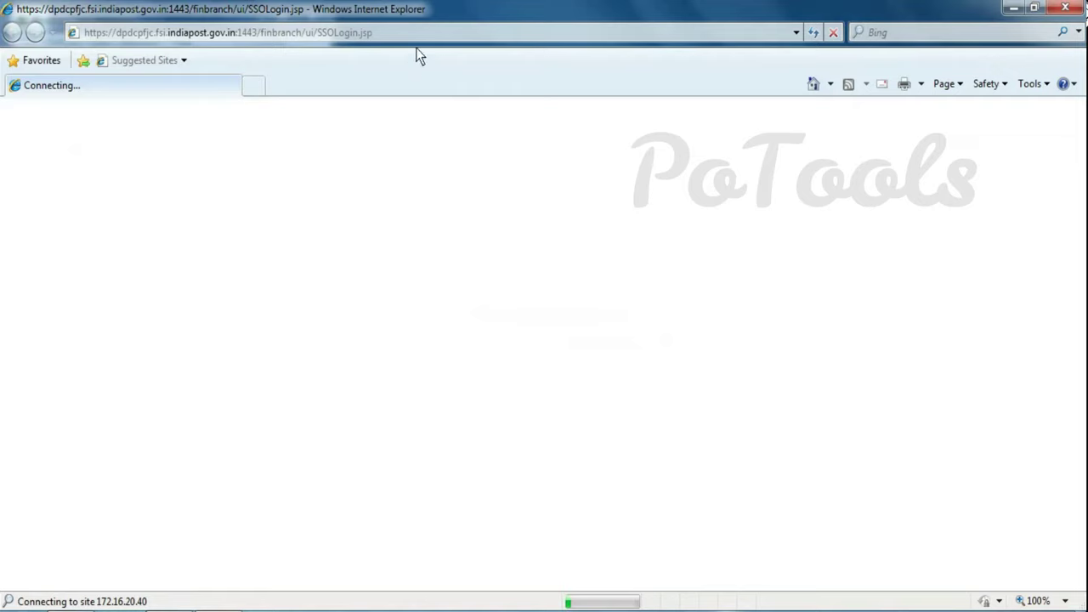
- Reload the Finacle SSOLogin.jsp page and continue to the website despite its security certificate problem
left_click(435, 35)
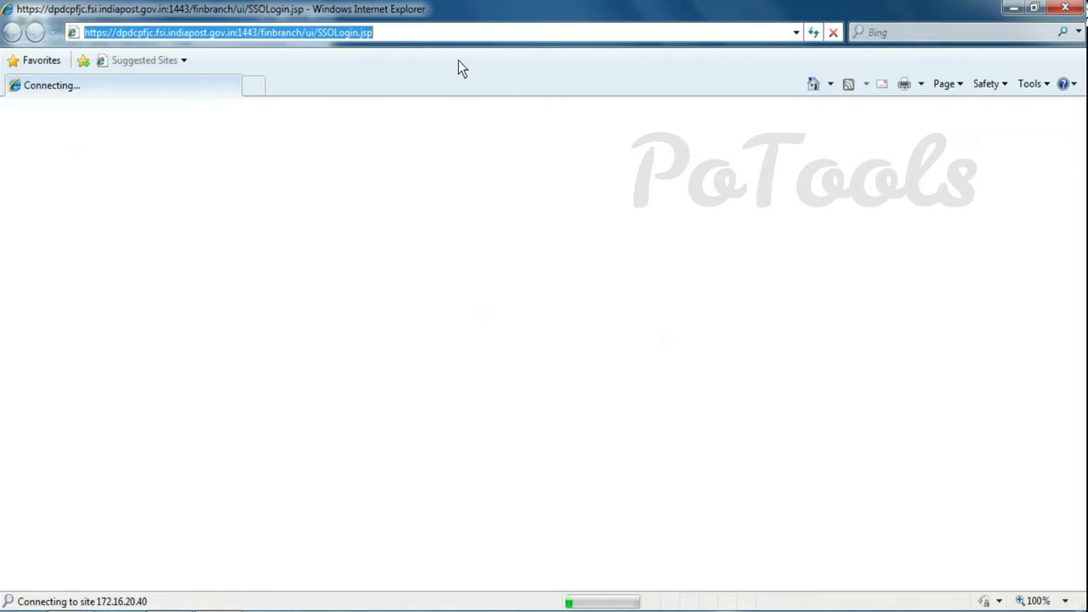
key("Return")
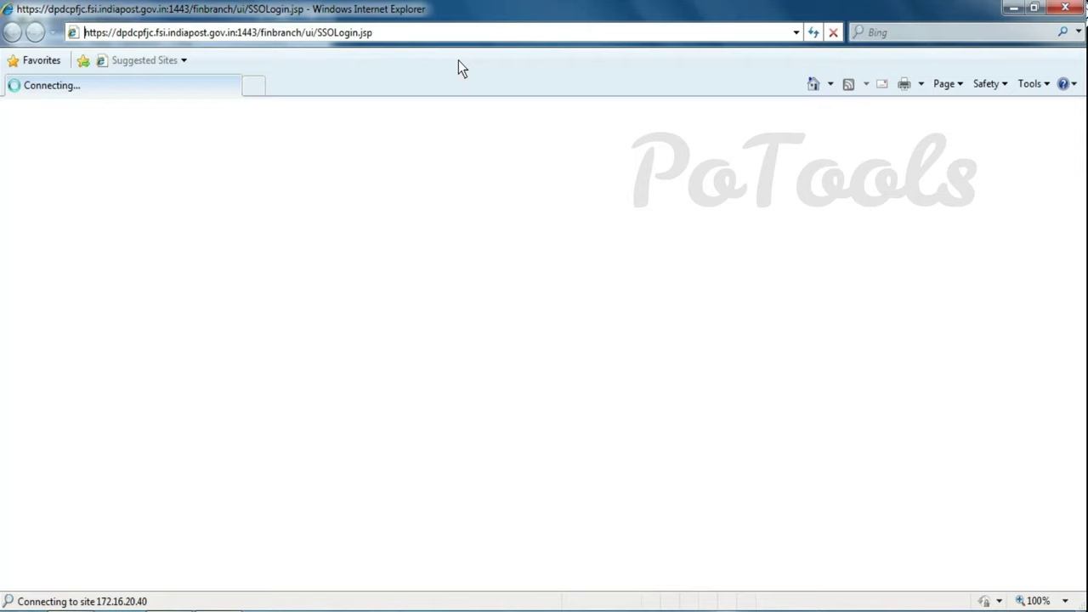
key("alt+Tab")
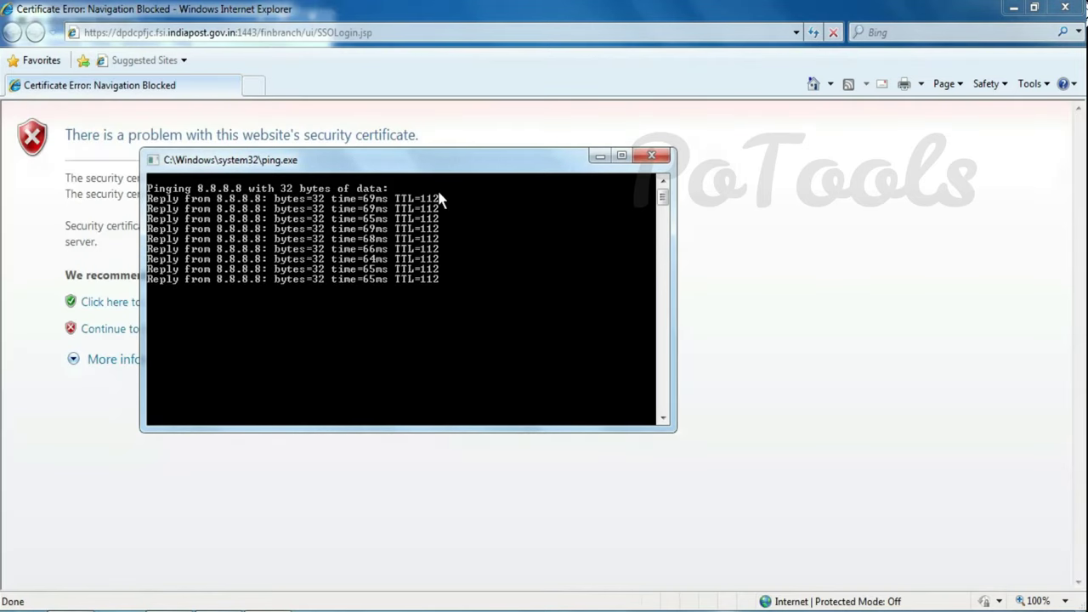
left_click(114, 330)
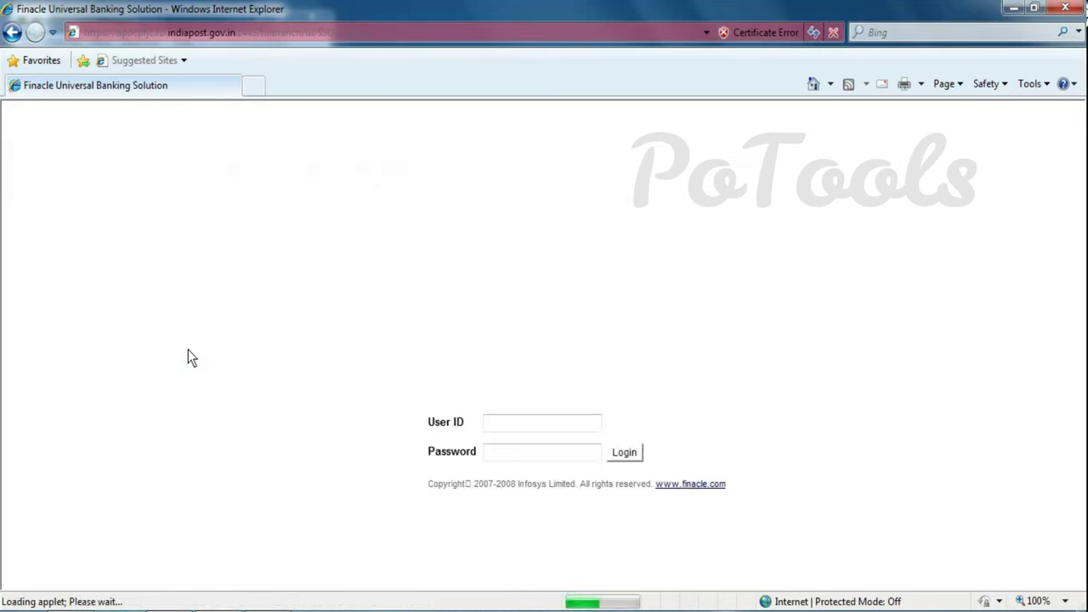
- View the untrusted site certificate from the certificate error and start importing it with the Certificate Import Wizard
left_click(756, 32)
left_click(701, 239)
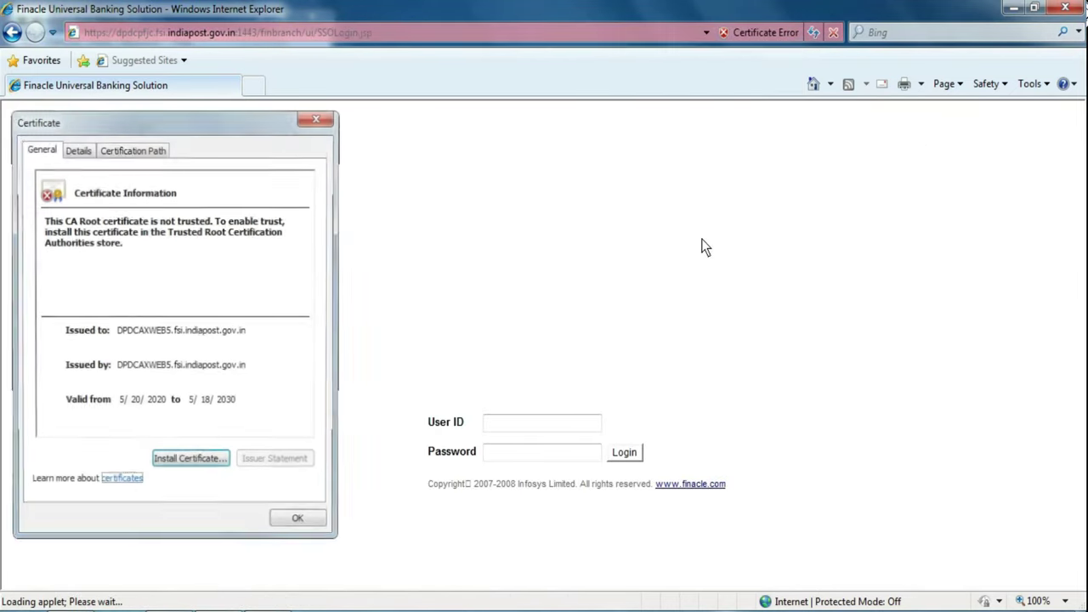
left_click(167, 460)
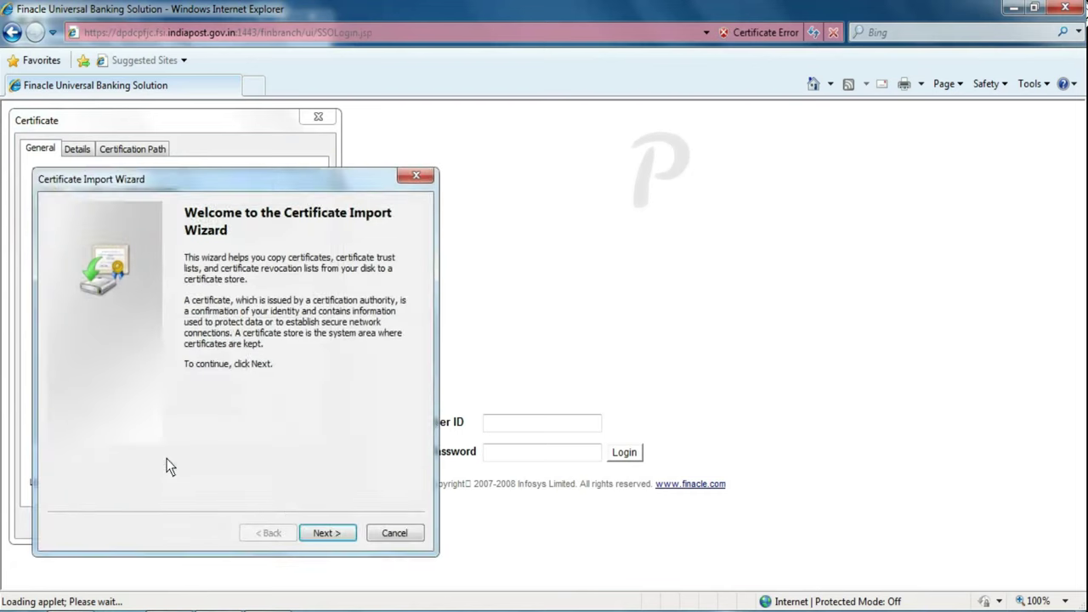
left_click(332, 534)
- Show the physical stores and choose Trusted Root Certification Authorities\Registry as the store for the imported certificate
left_click(212, 319)
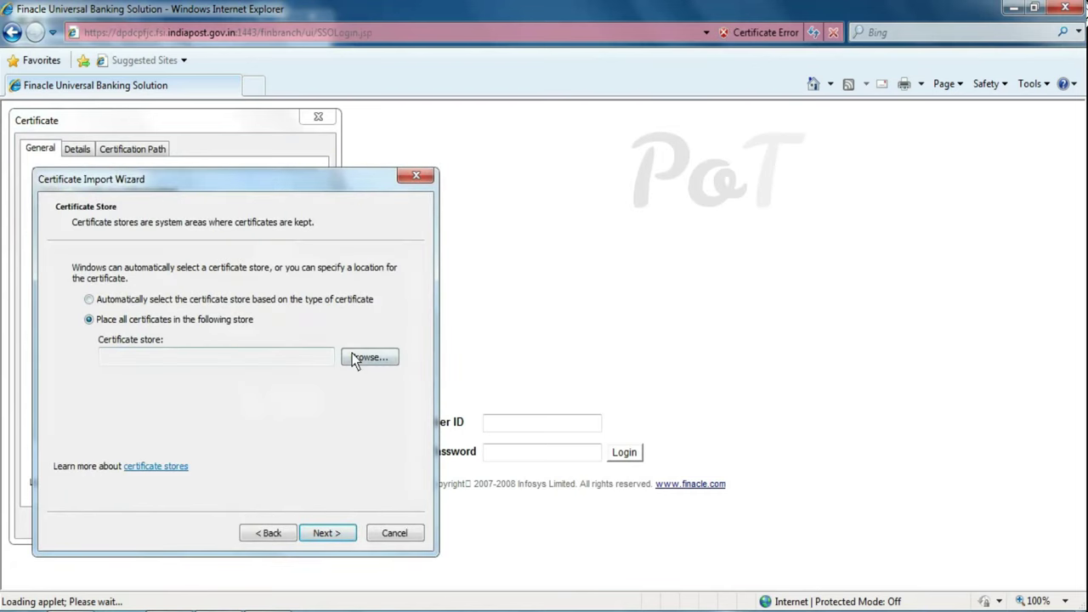
left_click(357, 356)
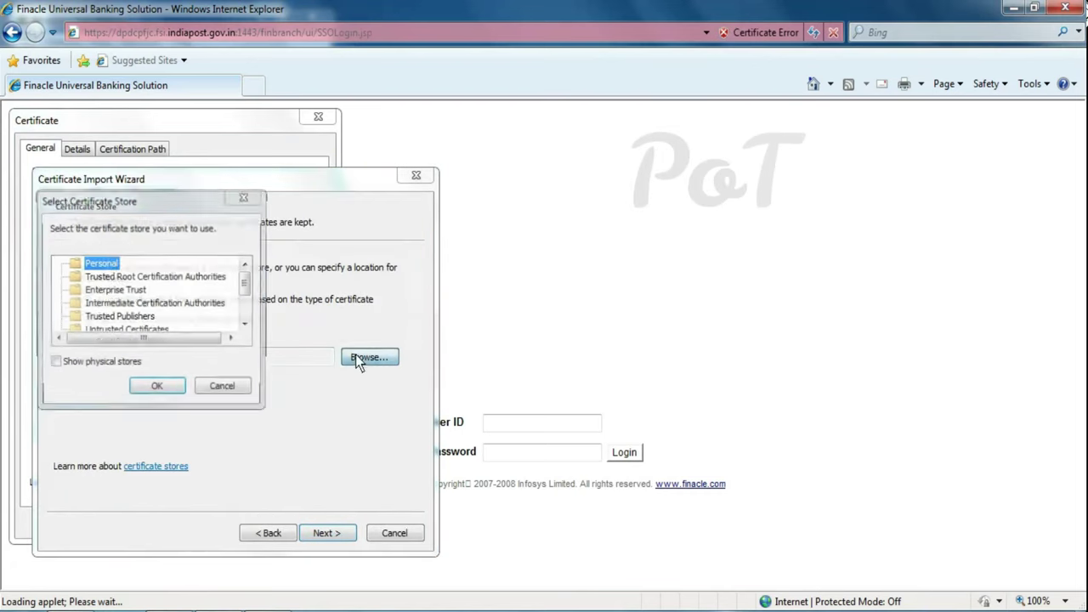
left_click(108, 358)
scroll(244, 278, "up", 1)
scroll(244, 278, "up", 1)
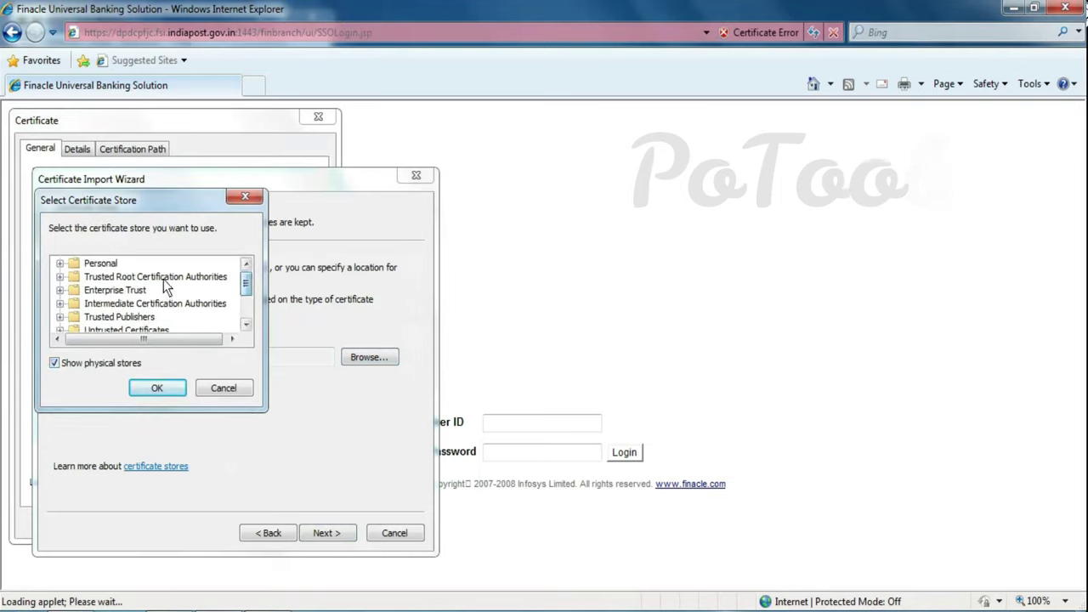
double_click(163, 278)
left_click(124, 291)
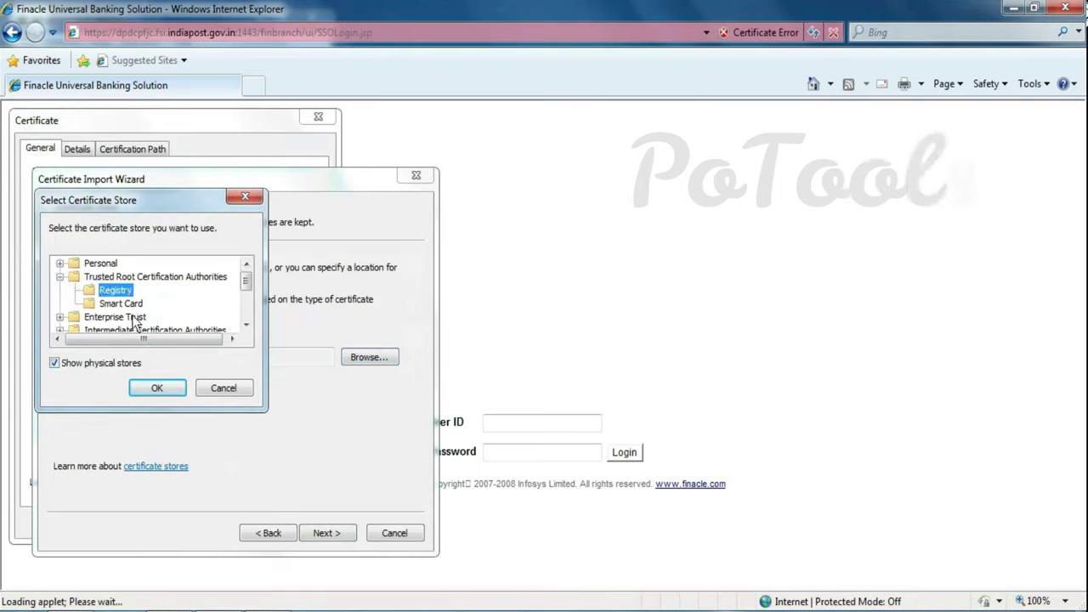
left_click(157, 388)
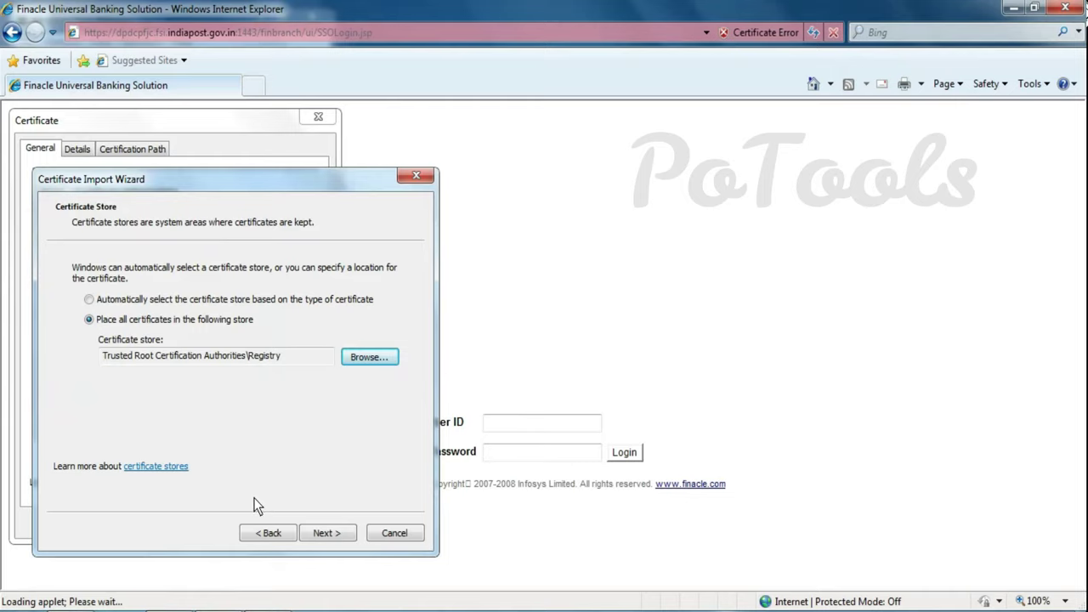
- Finish importing the site certificate into the chosen store, accept the security warning to install it, and close the certificate
left_click(334, 540)
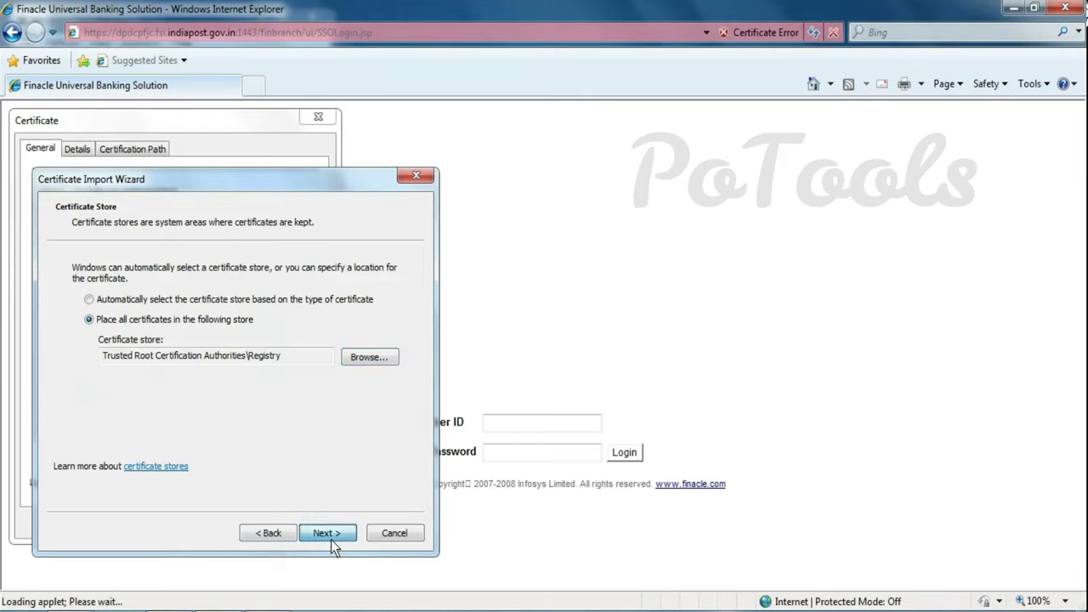
left_click(330, 540)
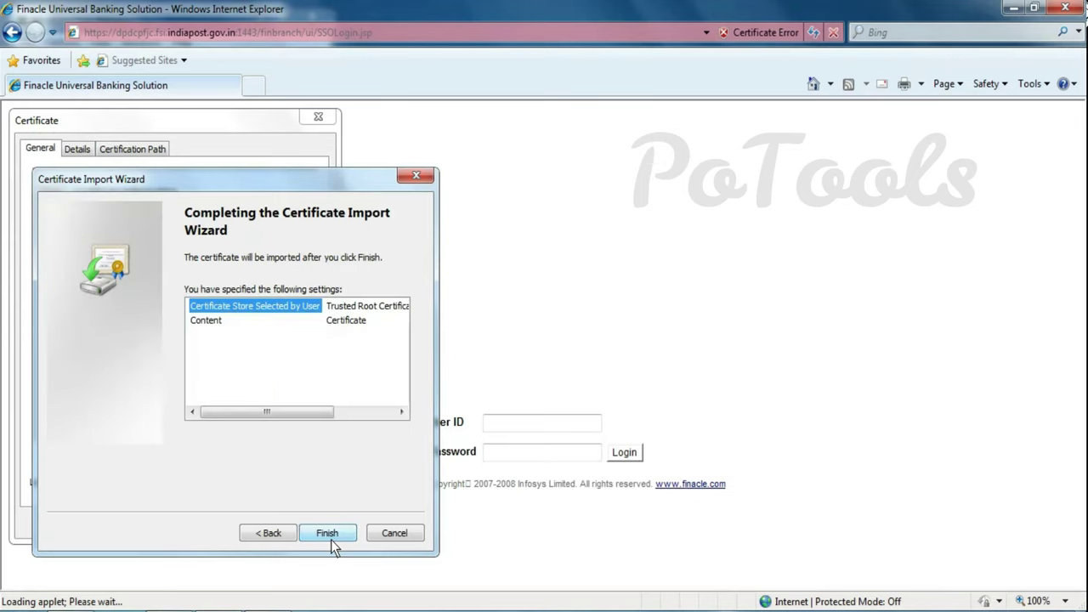
left_click(331, 540)
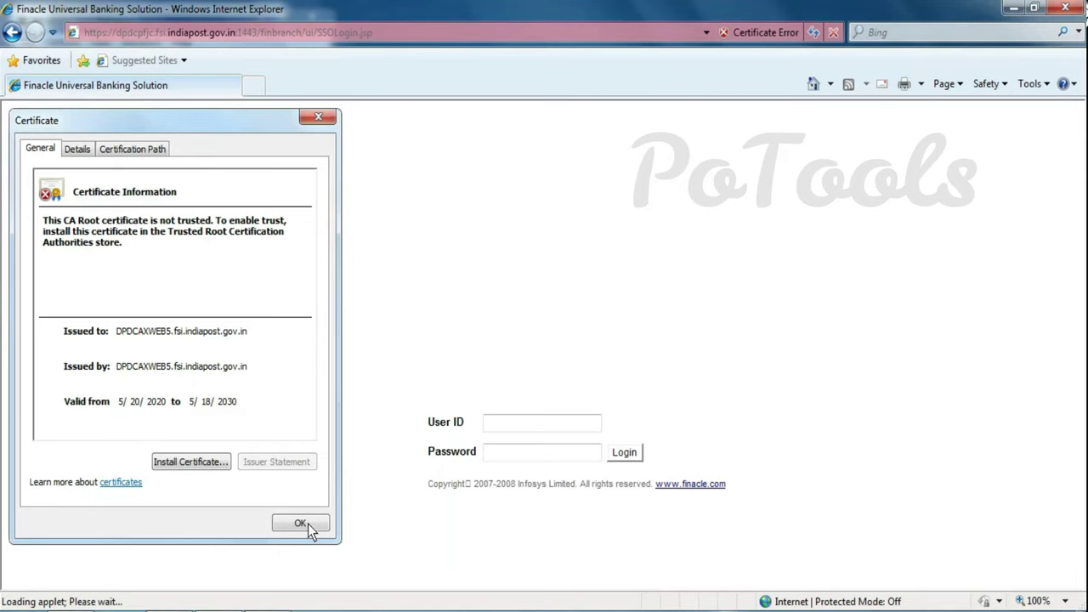
left_click(302, 523)
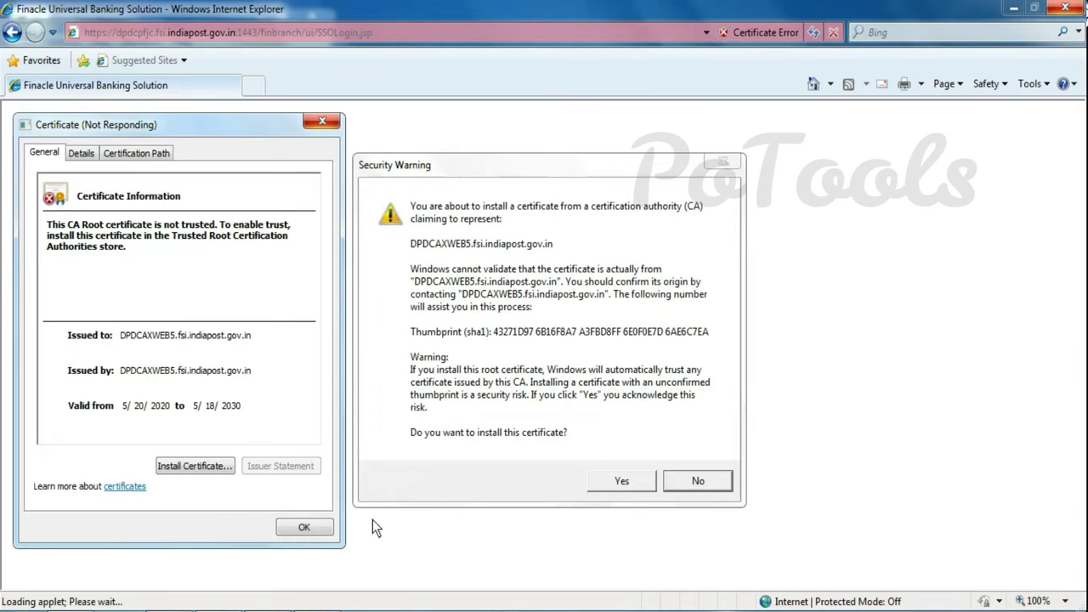
left_click(619, 482)
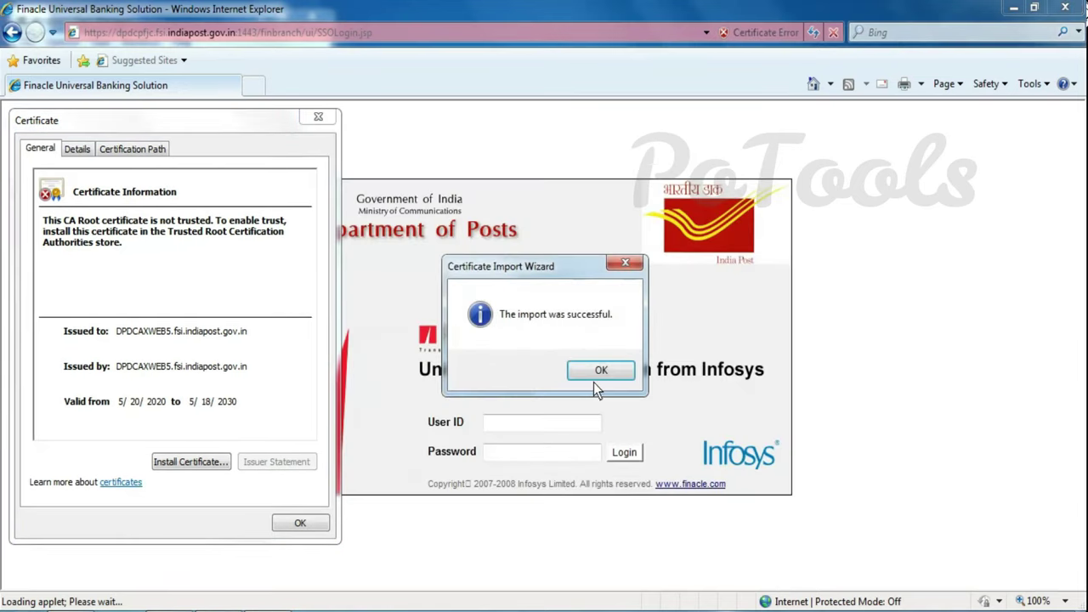
left_click(595, 379)
left_click(321, 529)
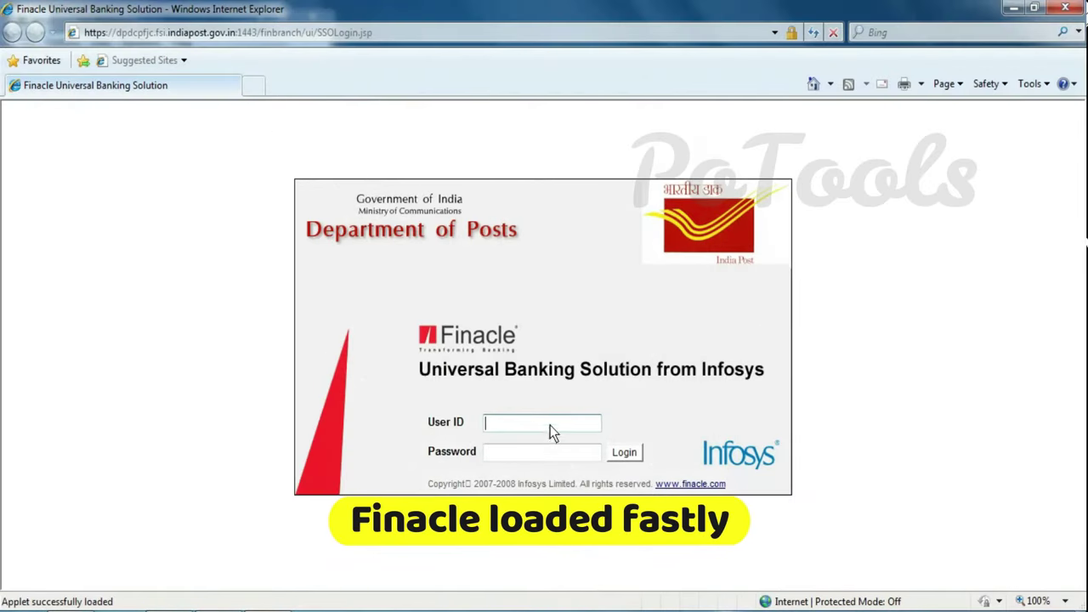
key("alt+Tab")
key("alt+Tab")
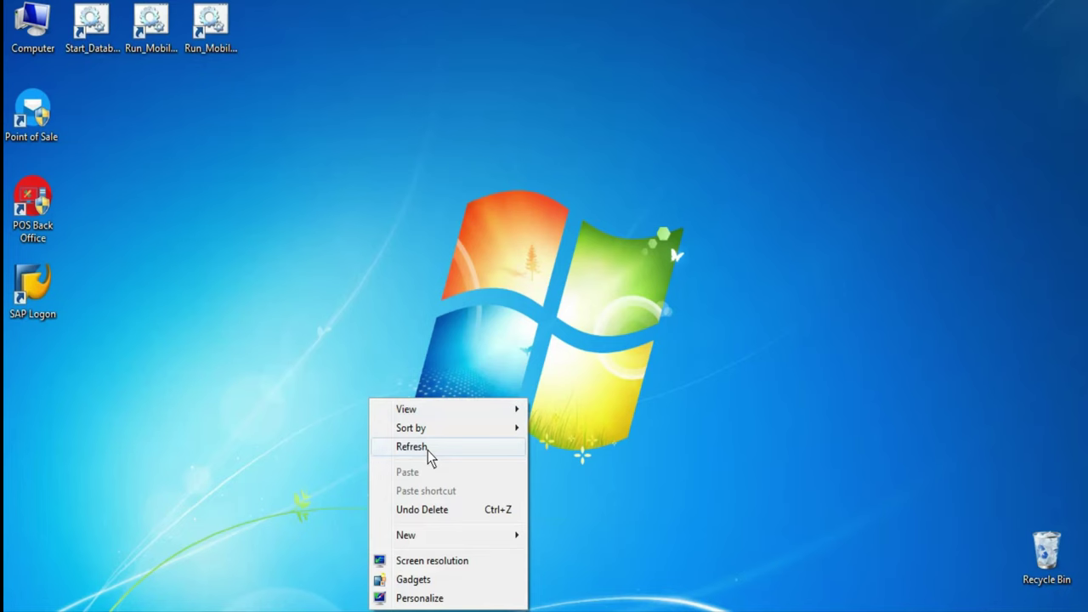
left_click(427, 450)
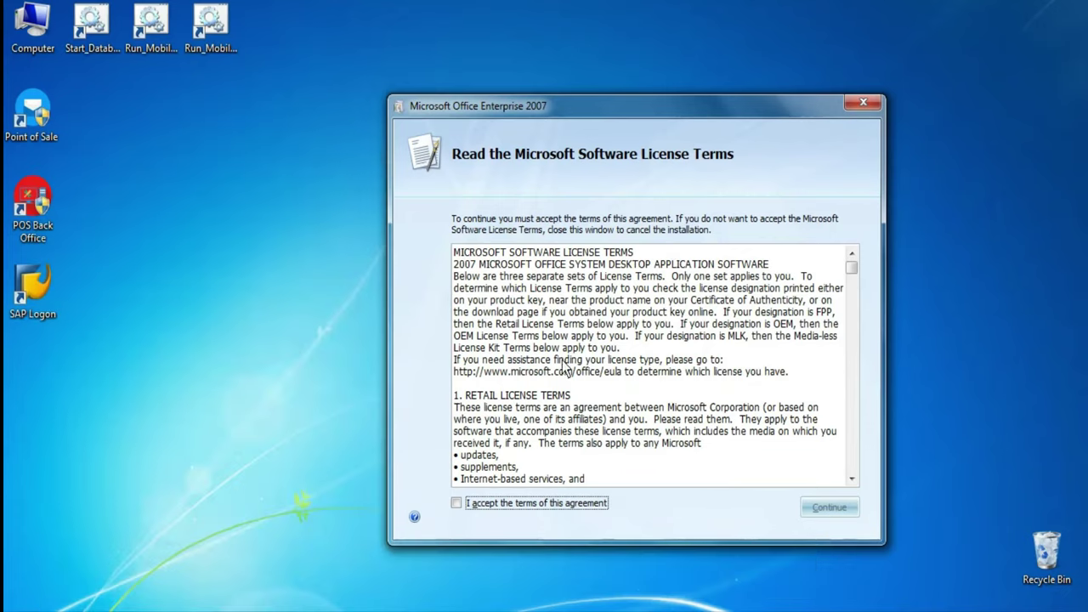
- Accept the Microsoft Office Enterprise 2007 license terms and choose to customize the installation
left_click(459, 504)
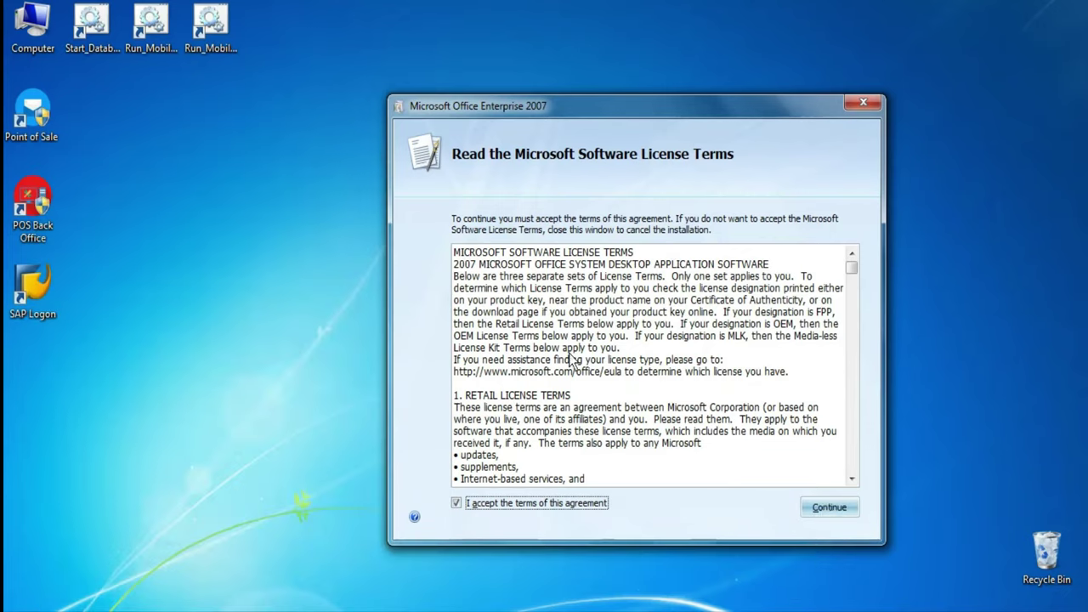
left_click(822, 507)
left_click(618, 351)
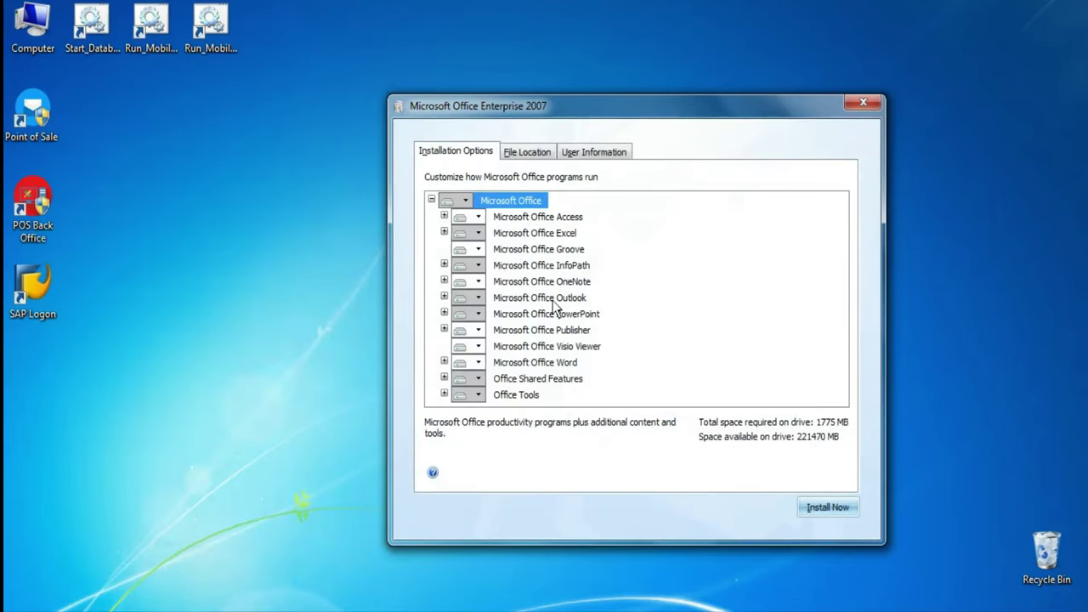
- Keep Microsoft Office Access running from the computer and set Groove, InfoPath, OneNote and Outlook to Not Available
left_click(477, 218)
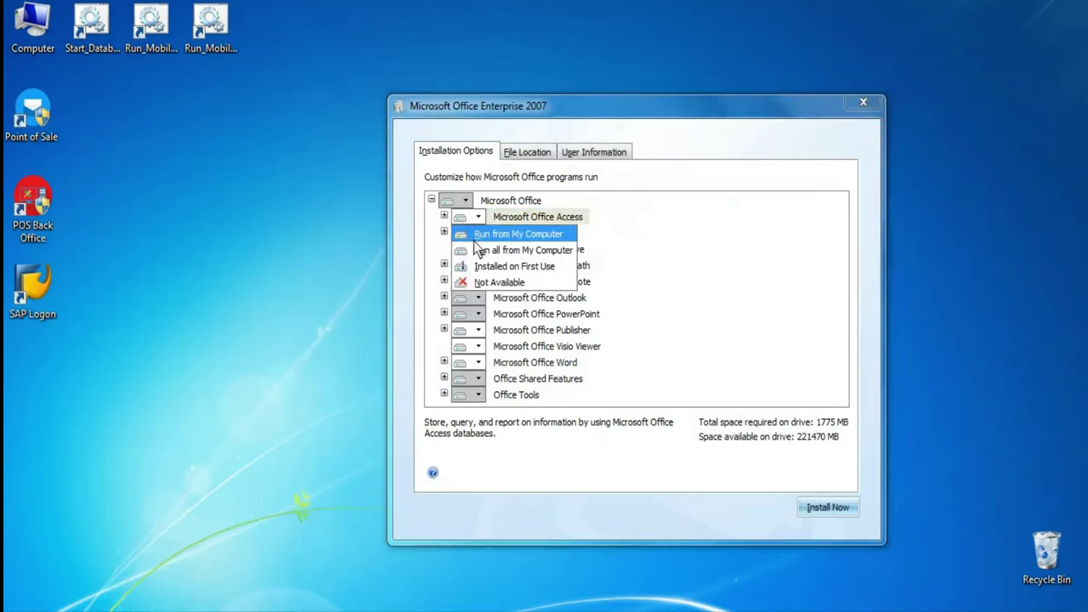
left_click(519, 240)
left_click(466, 250)
left_click(476, 298)
left_click(476, 266)
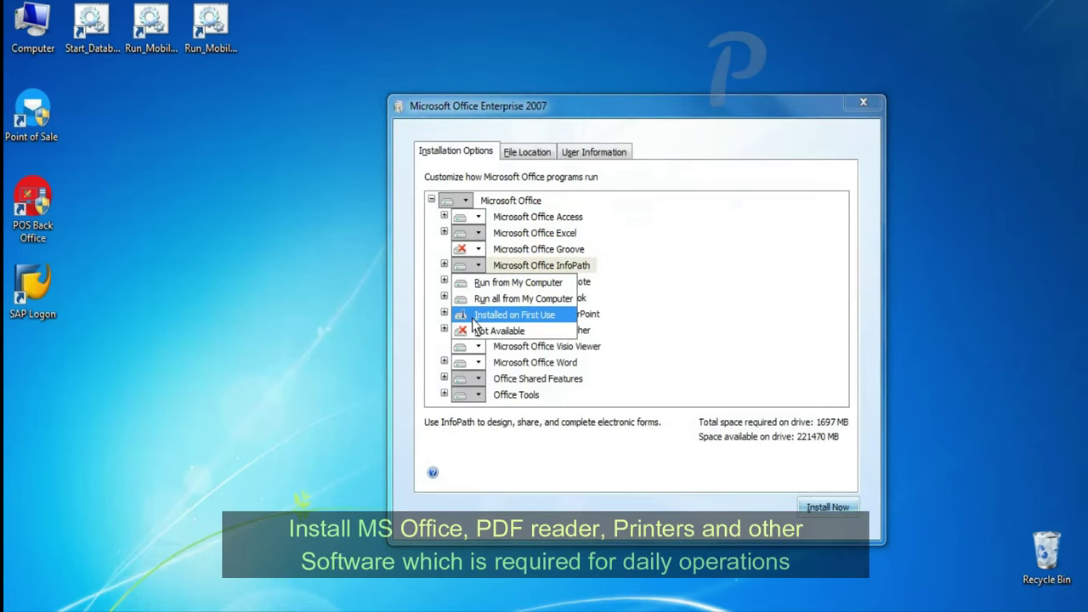
left_click(499, 331)
left_click(476, 282)
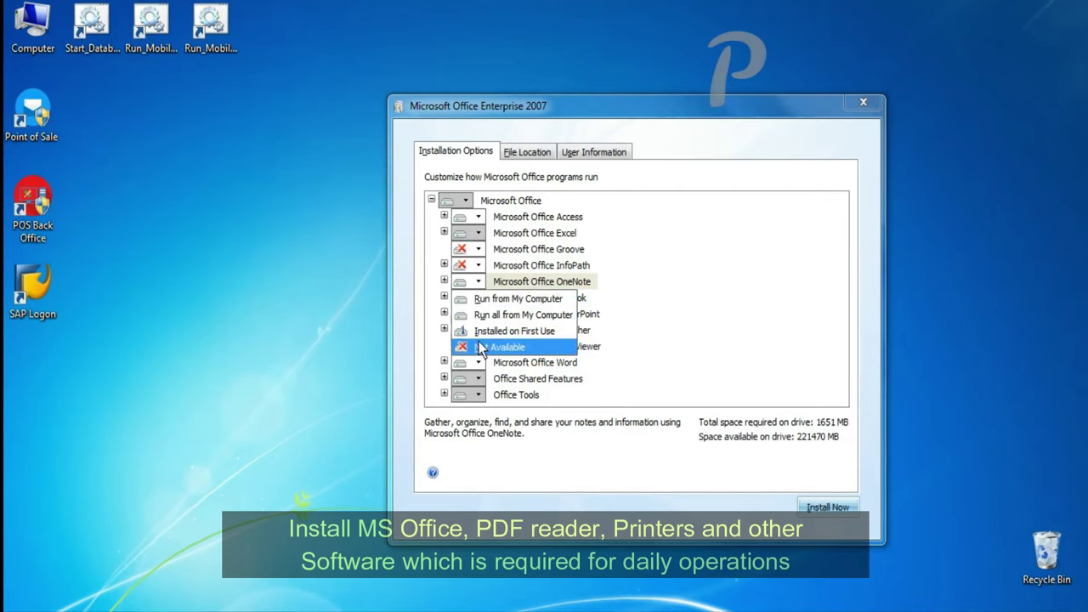
left_click(499, 347)
left_click(477, 298)
left_click(498, 363)
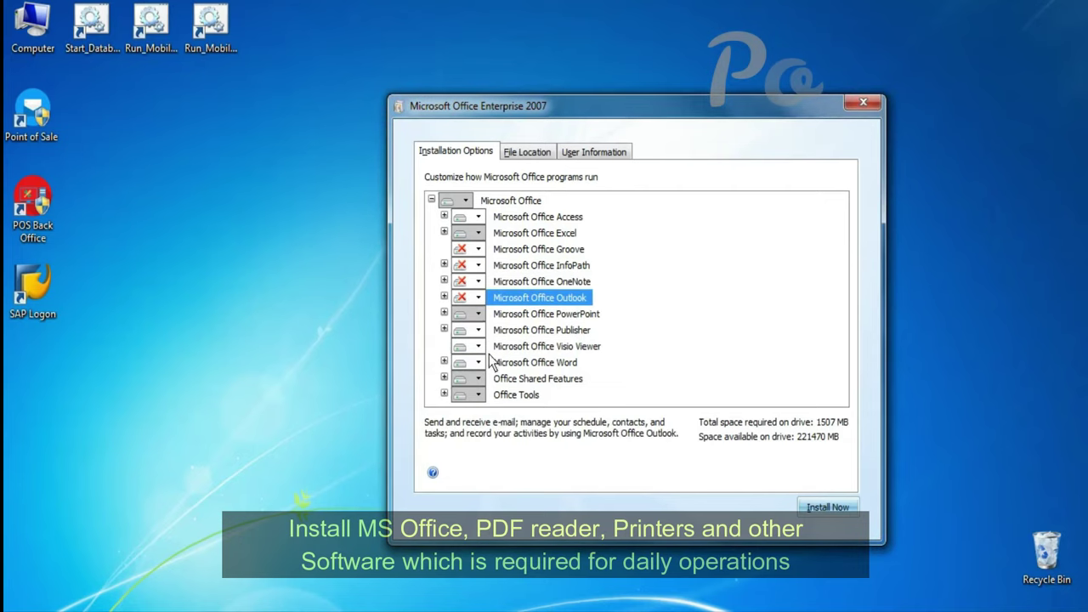
- Set Microsoft Office Publisher and Visio Viewer to Not Available and start the Office installation
left_click(477, 315)
left_click(612, 350)
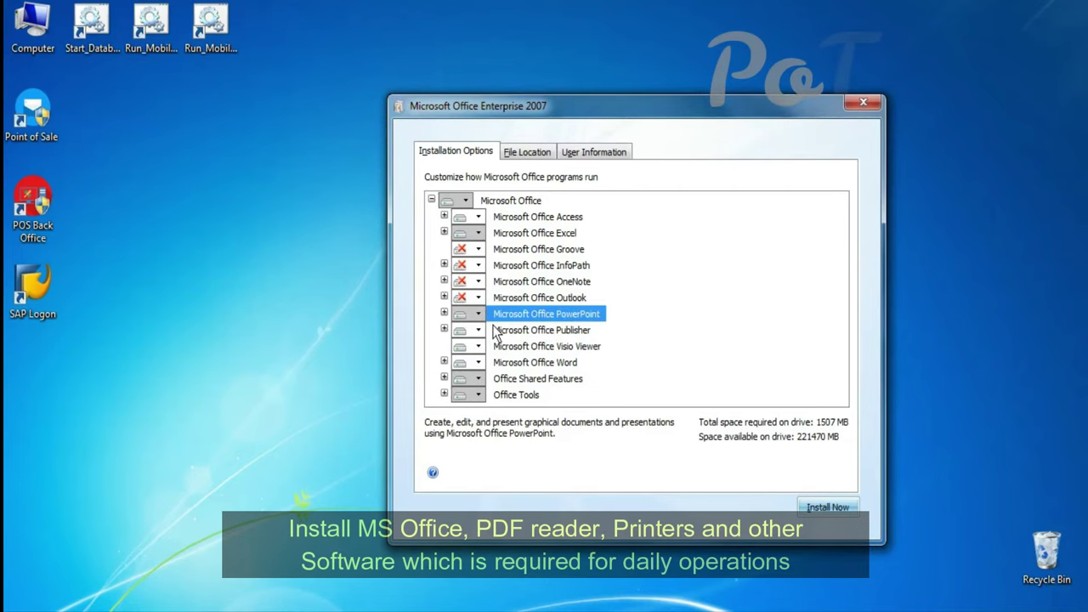
left_click(477, 330)
left_click(498, 395)
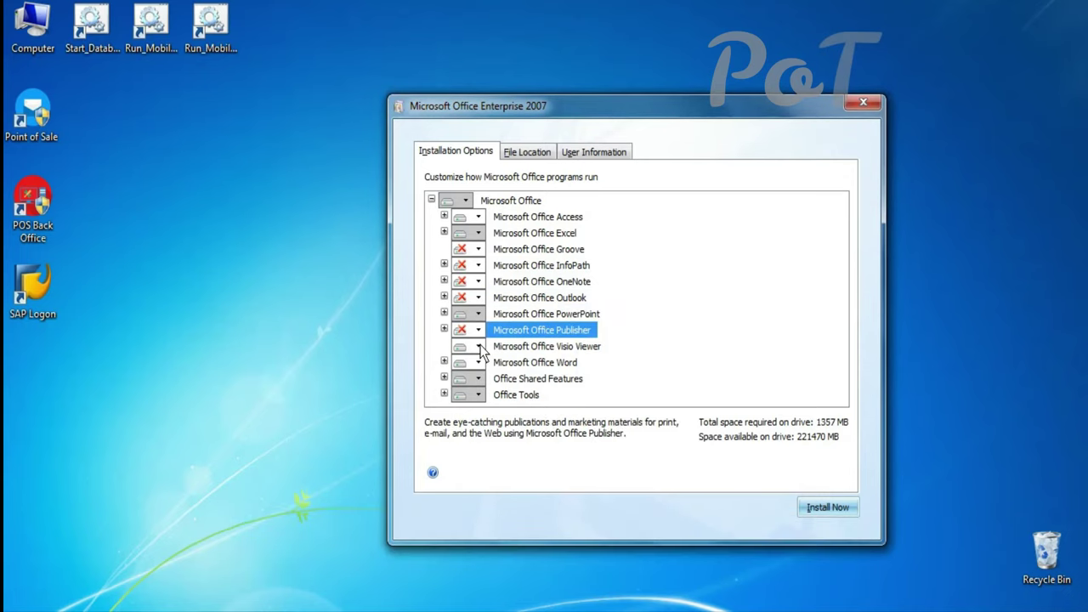
left_click(478, 347)
left_click(482, 379)
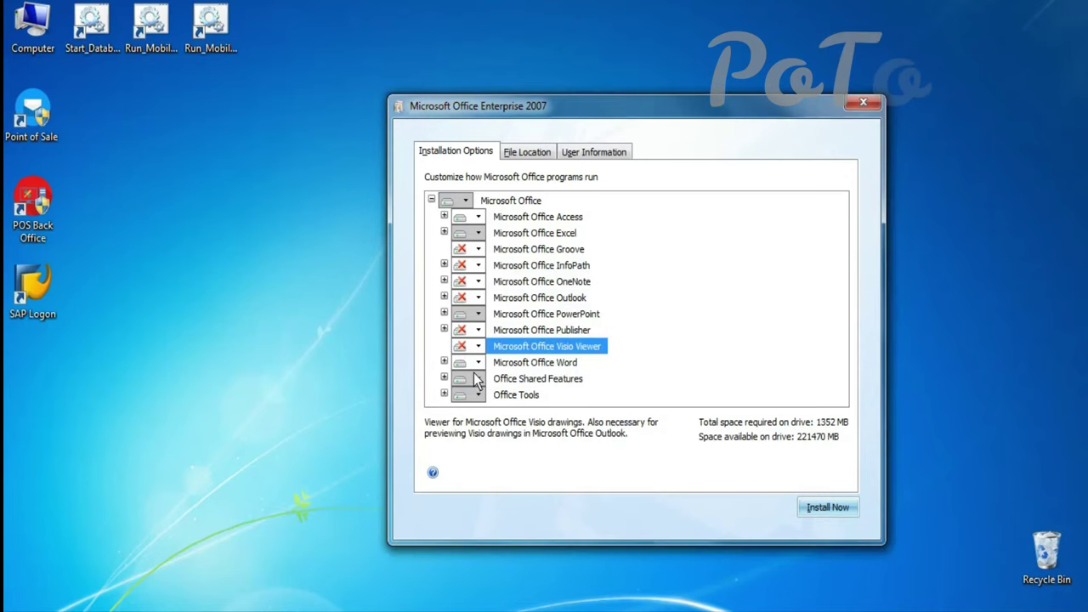
left_click(478, 380)
left_click(823, 510)
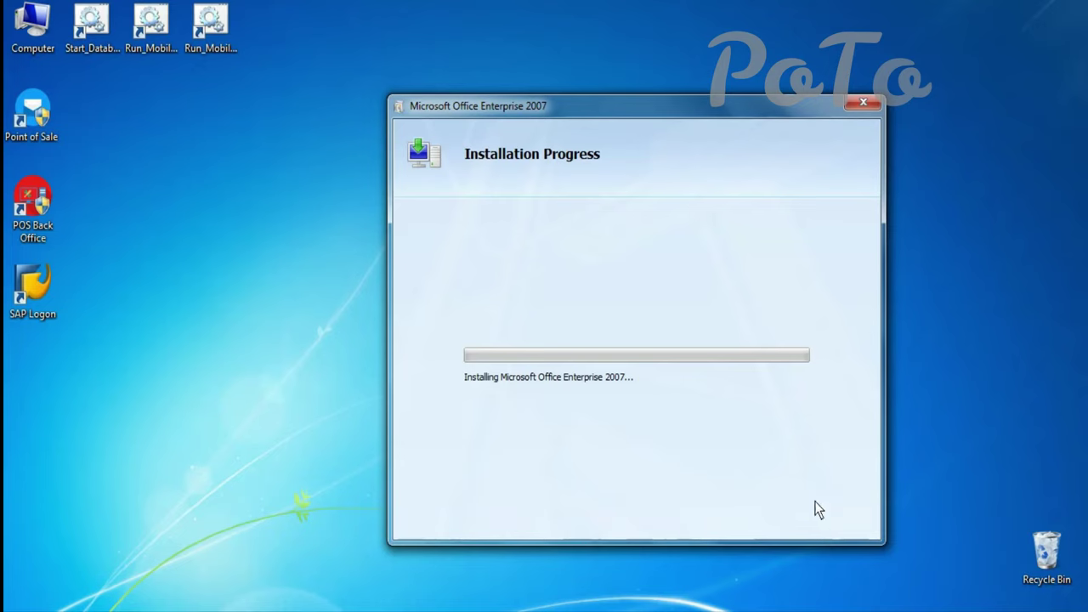
right_click(85, 323)
left_click(185, 374)
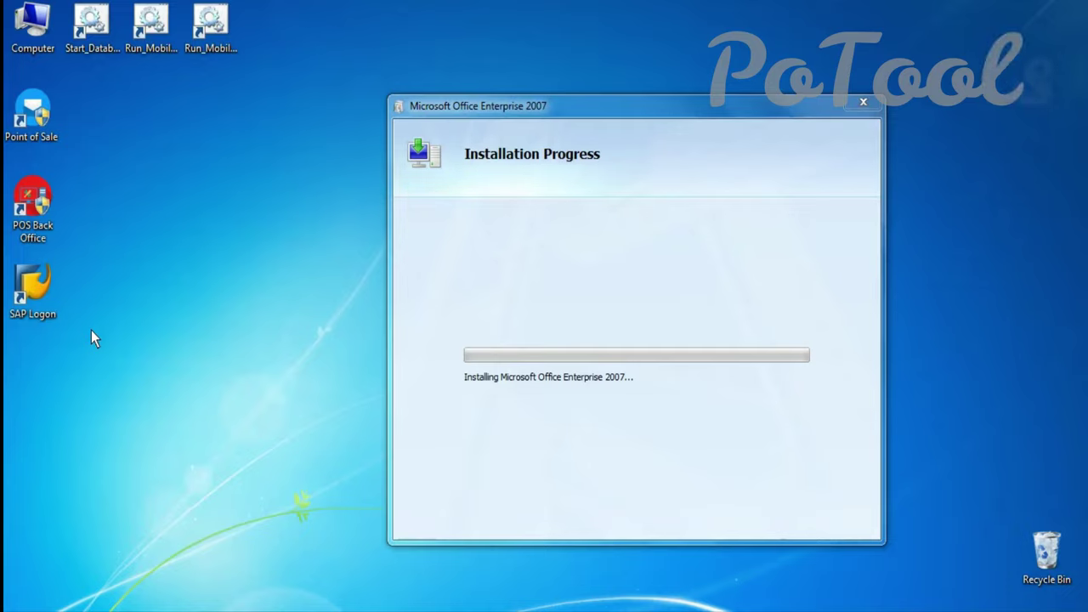
left_click(952, 610)
left_click(952, 610)
left_click(952, 610)
left_click(952, 611)
right_click(245, 387)
left_click(276, 434)
left_click(28, 207)
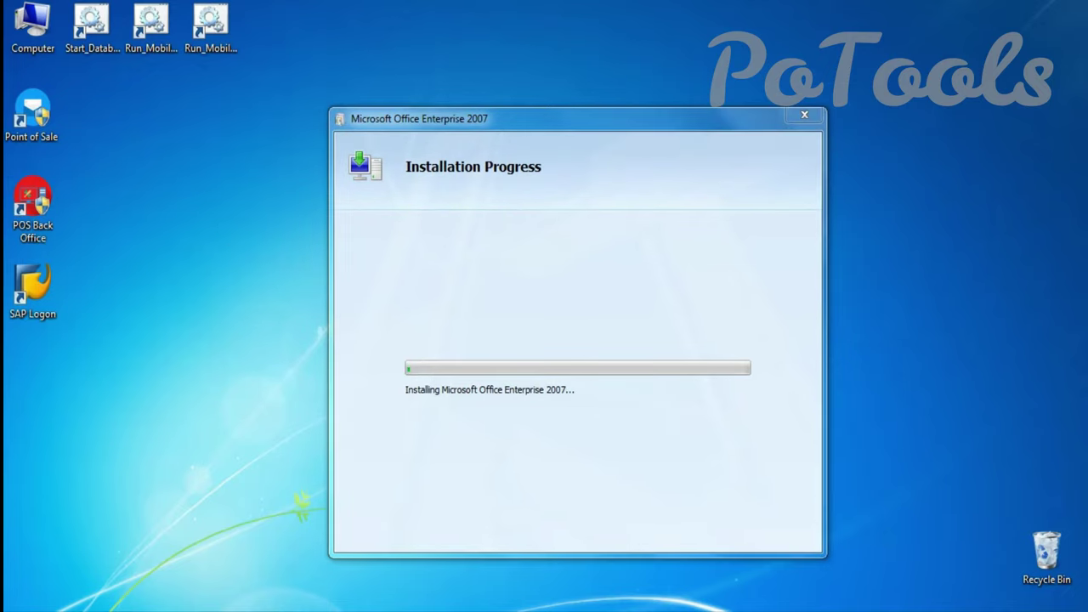
right_click(223, 611)
left_click(233, 582)
right_click(128, 611)
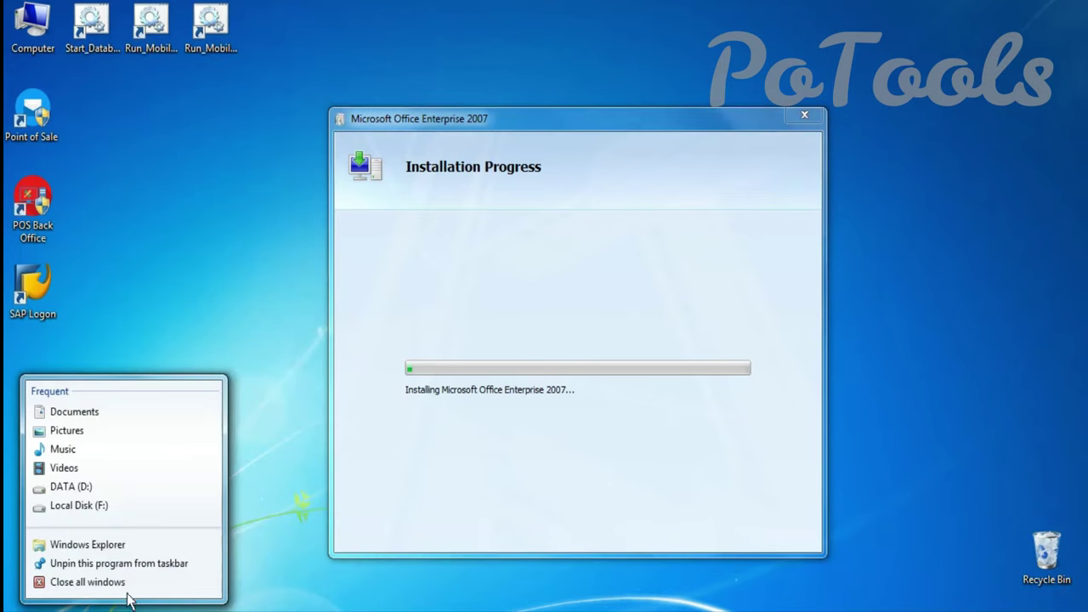
right_click(174, 246)
left_click(226, 299)
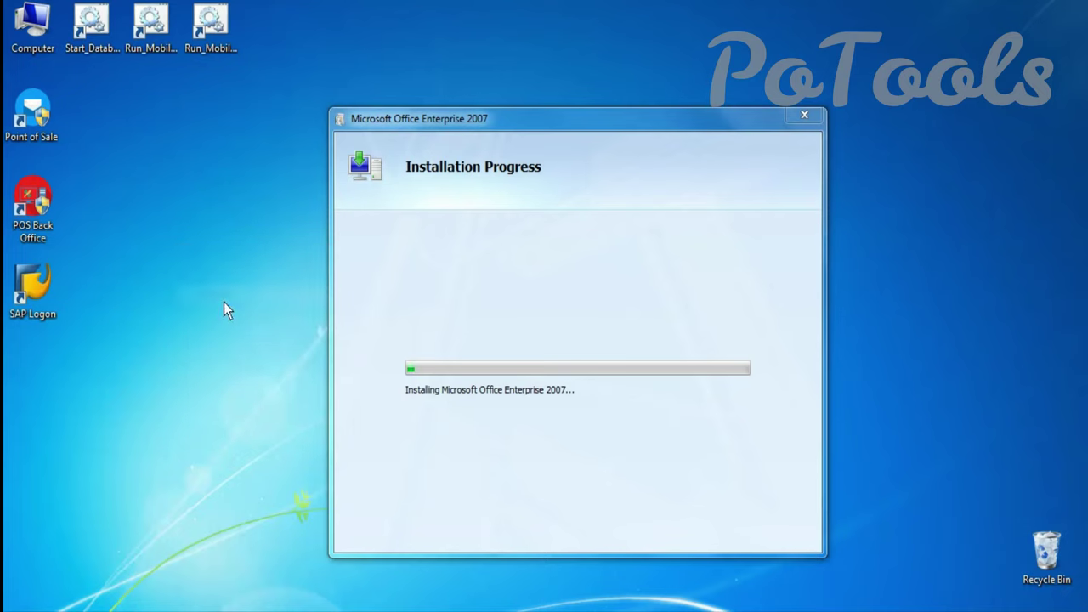
left_click_drag(487, 128, 446, 137)
right_click(193, 357)
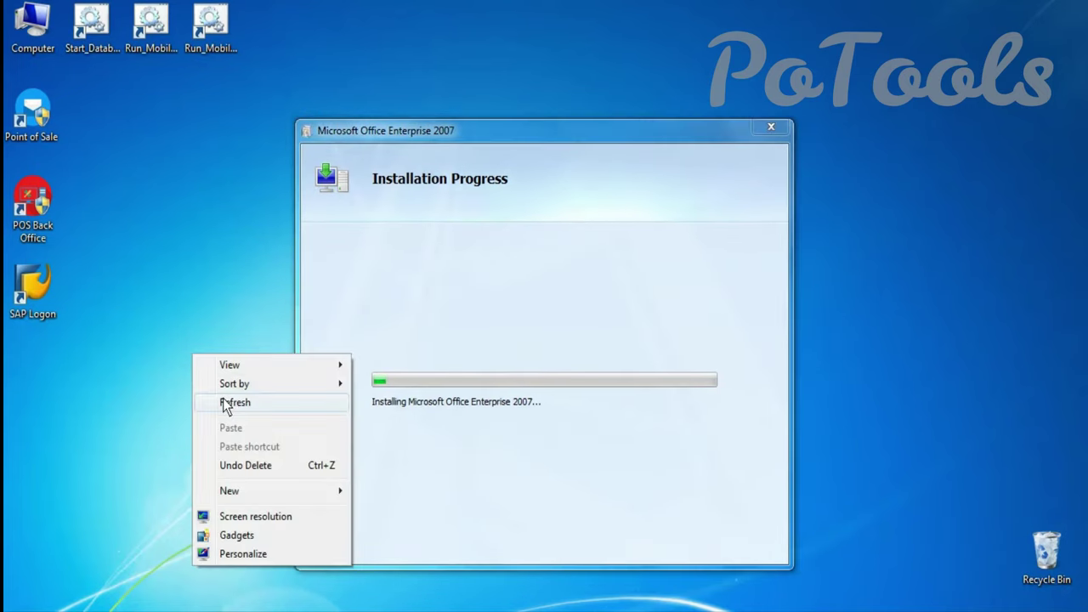
left_click(226, 404)
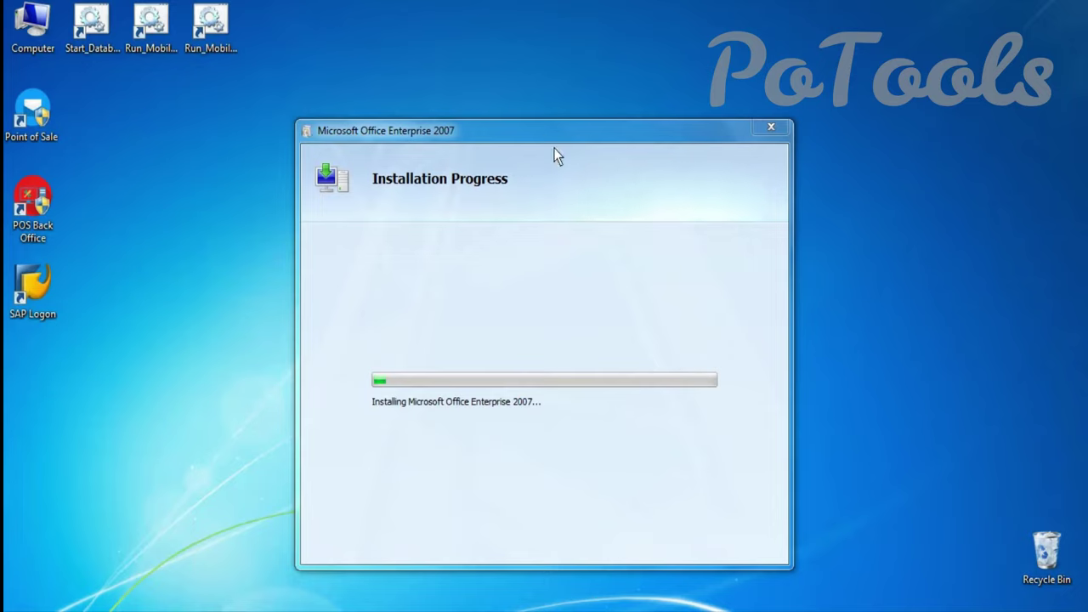
right_click(902, 392)
left_click(945, 443)
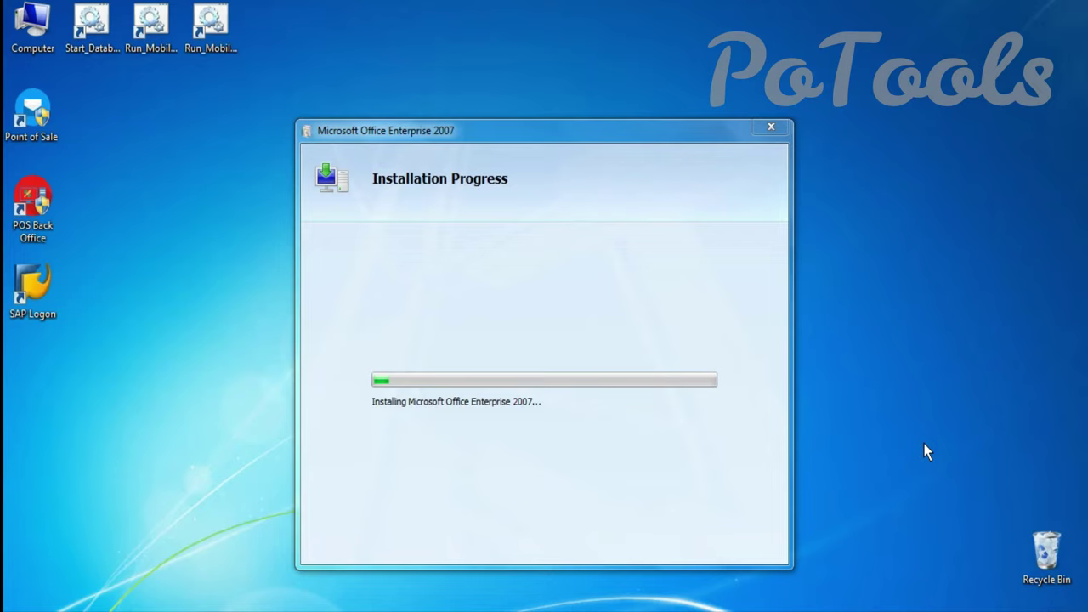
left_click(928, 609)
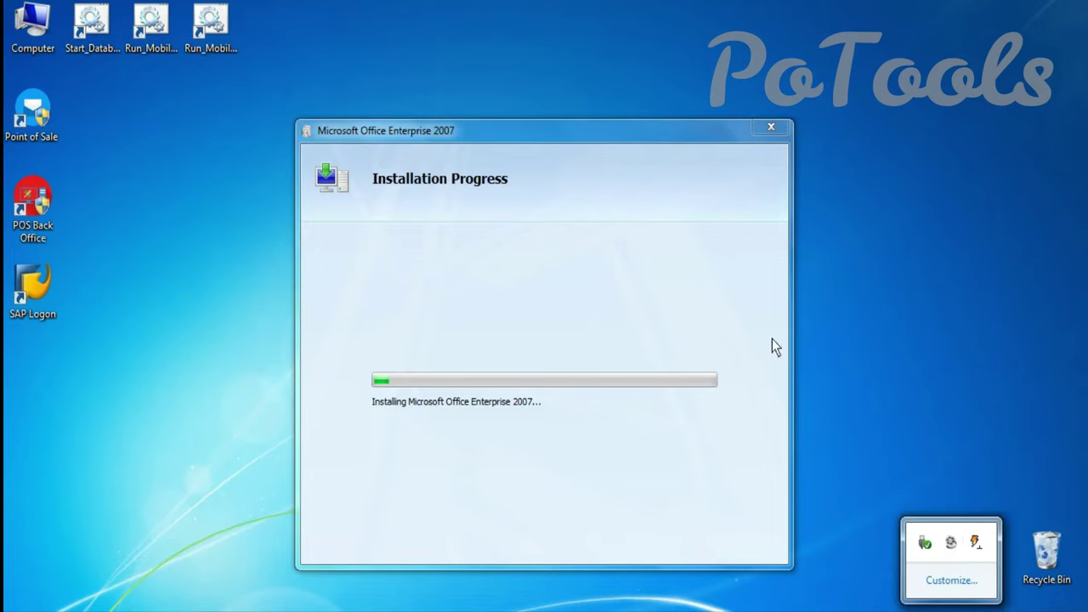
left_click(651, 176)
left_click_drag(680, 134, 627, 68)
left_click(548, 328)
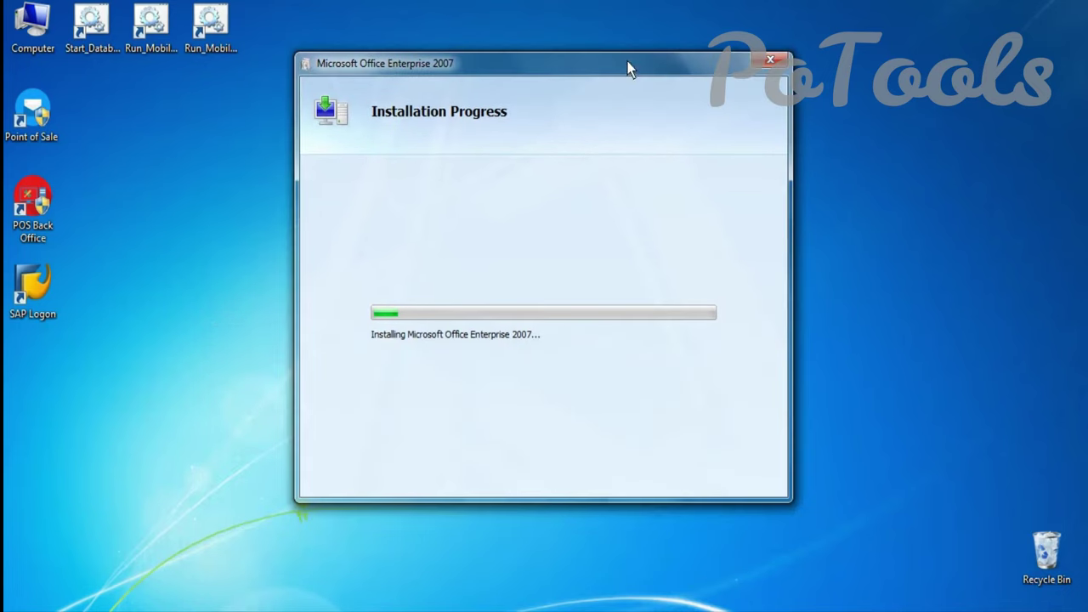
- Open the running POSTALPOS_BO SQL Anywhere server's window, examine its startup log, and minimize it without shutting the server down
left_click(951, 609)
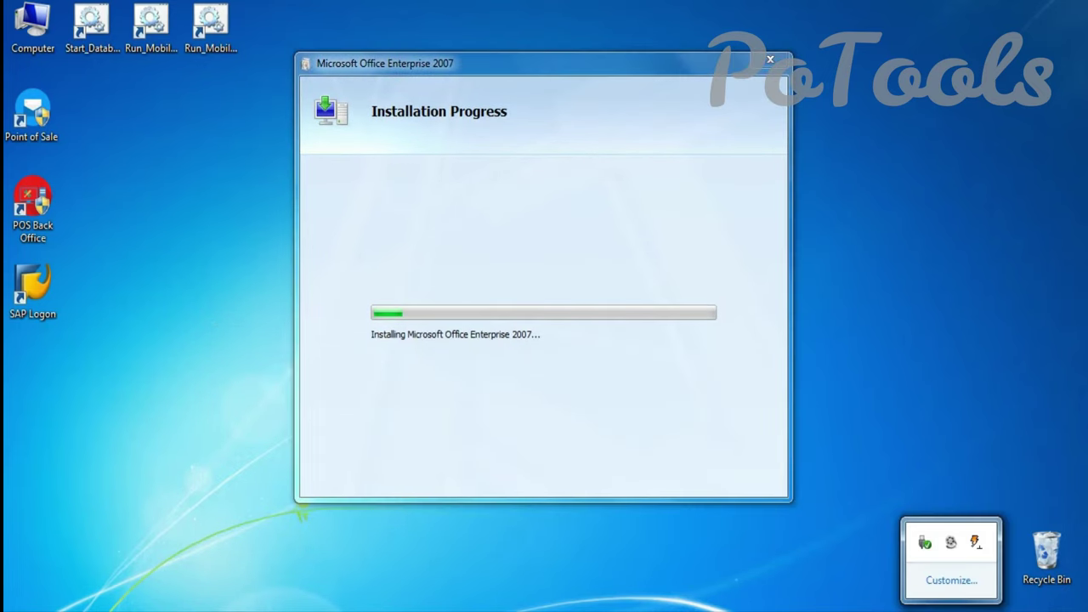
double_click(975, 543)
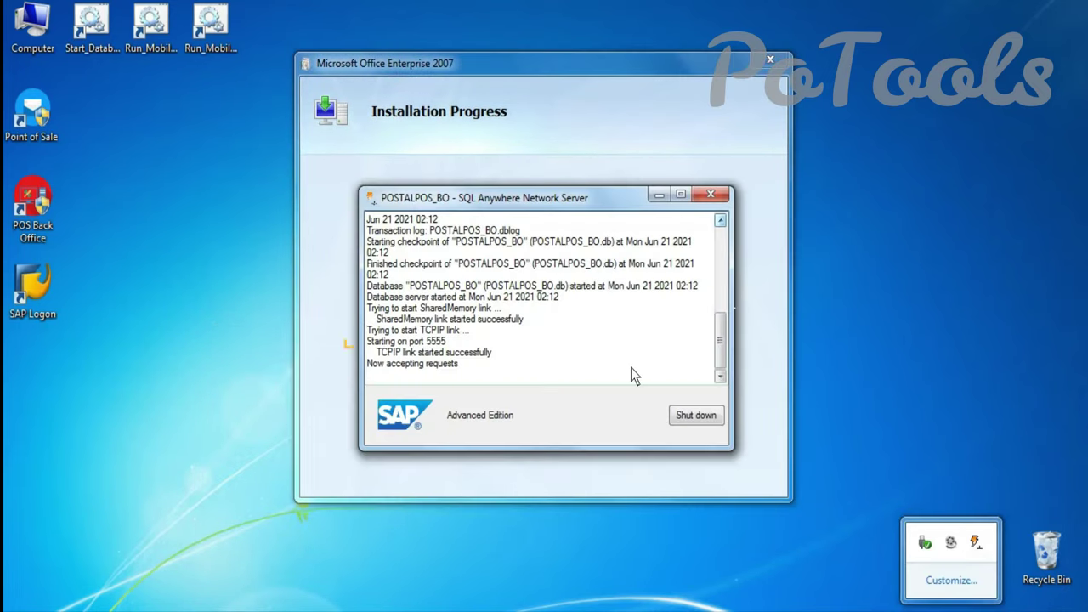
left_click(722, 385)
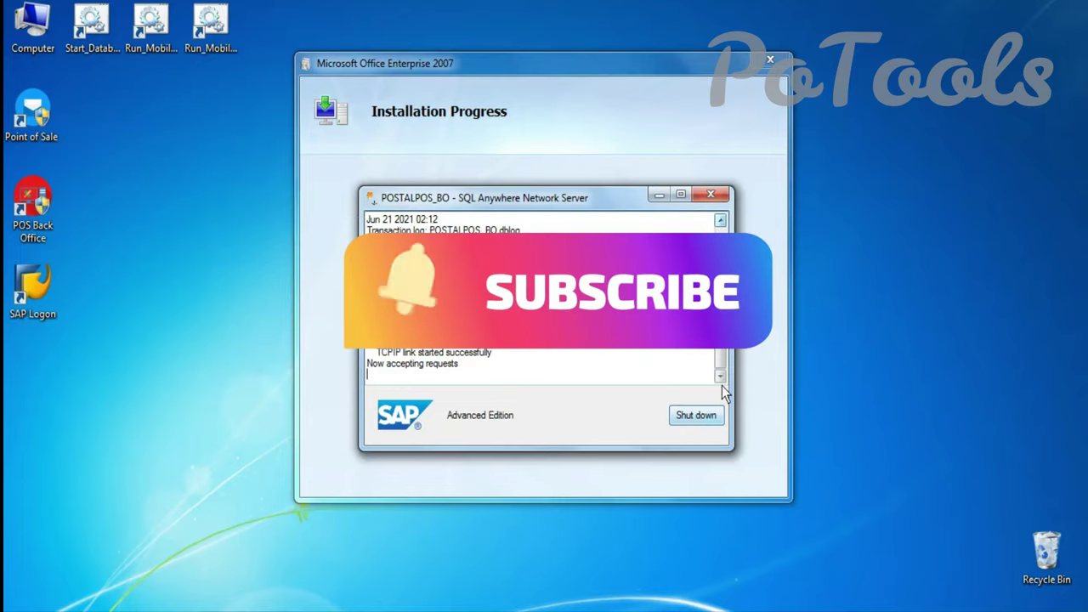
left_click_drag(725, 365, 706, 429)
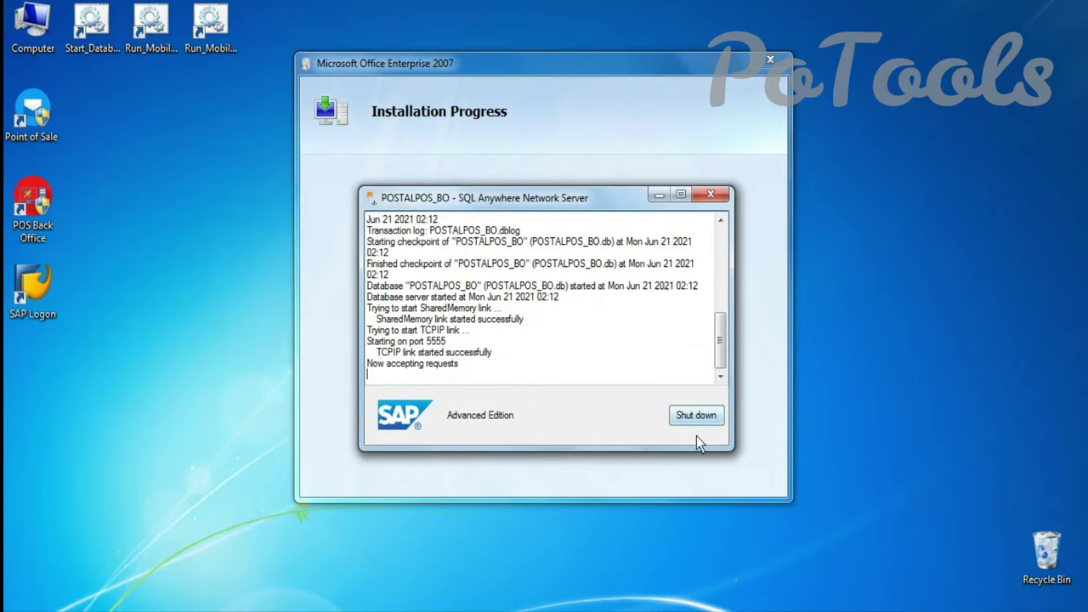
left_click(658, 194)
right_click(849, 357)
left_click(881, 403)
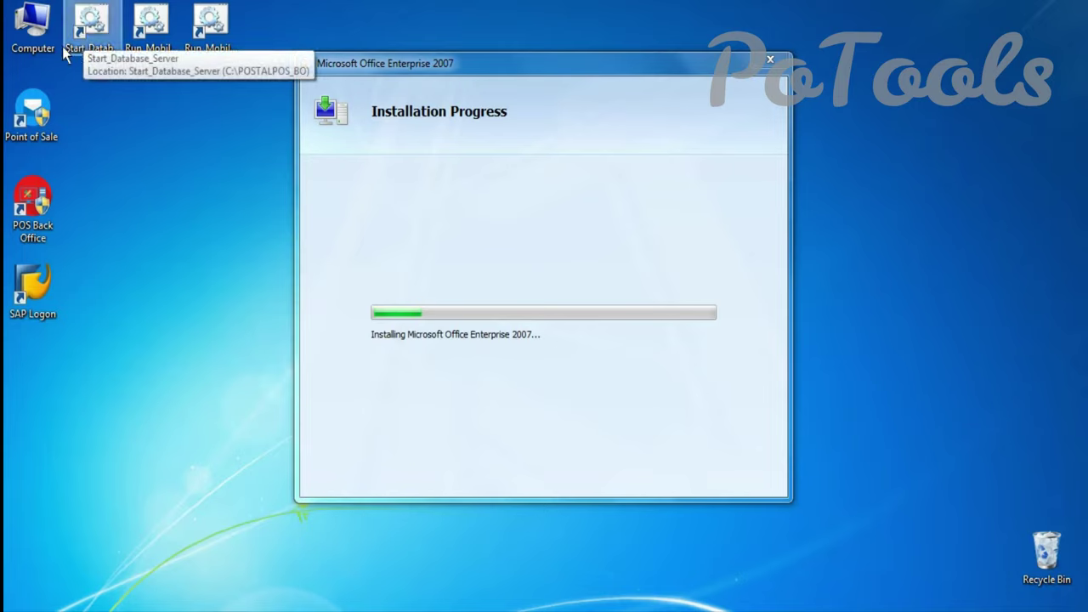
right_click(131, 249)
left_click(160, 299)
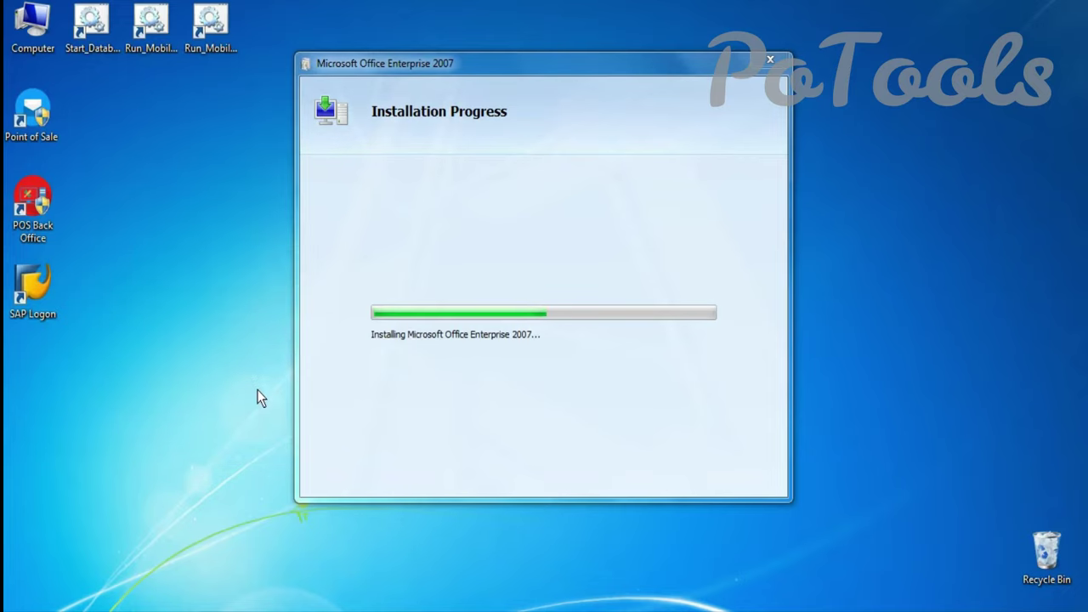
right_click(206, 190)
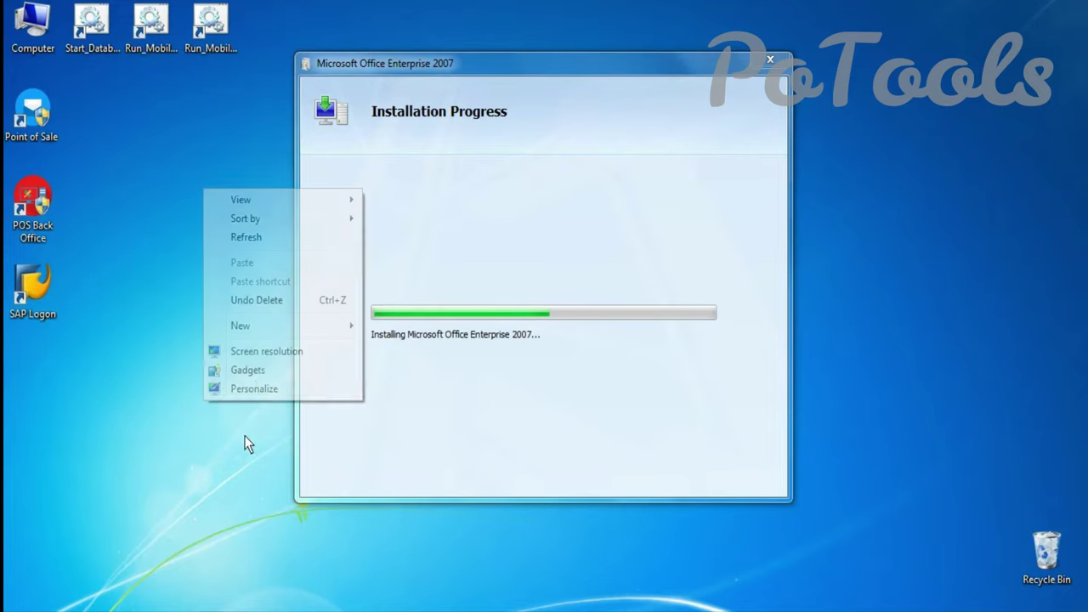
left_click(281, 238)
left_click_drag(586, 57, 591, 25)
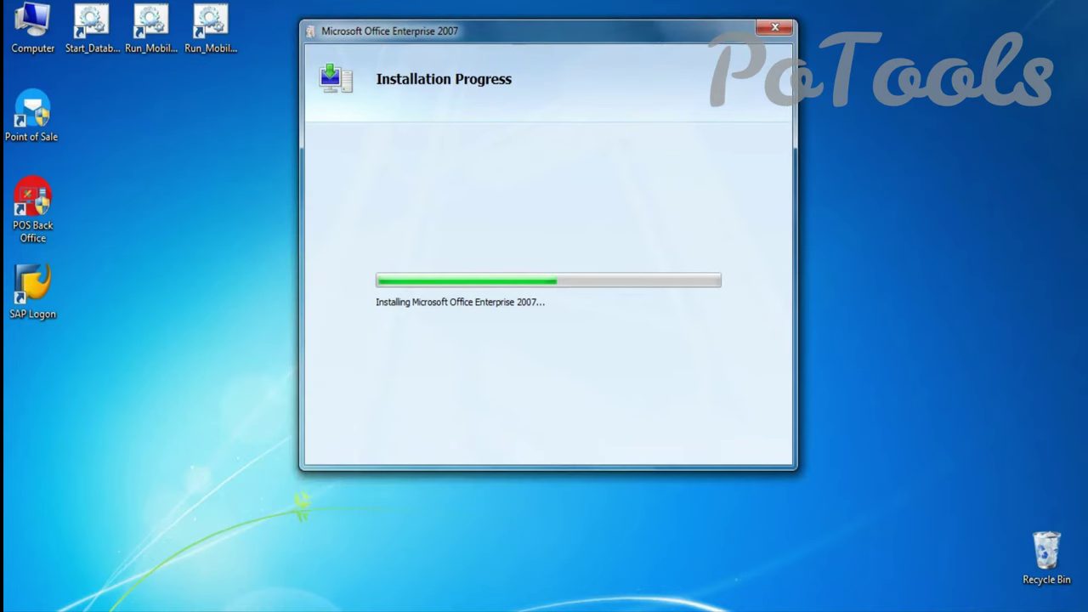
- Open the running POSTALPOS_BO SQL Anywhere server's window and shut the server down
left_click(972, 607)
double_click(975, 542)
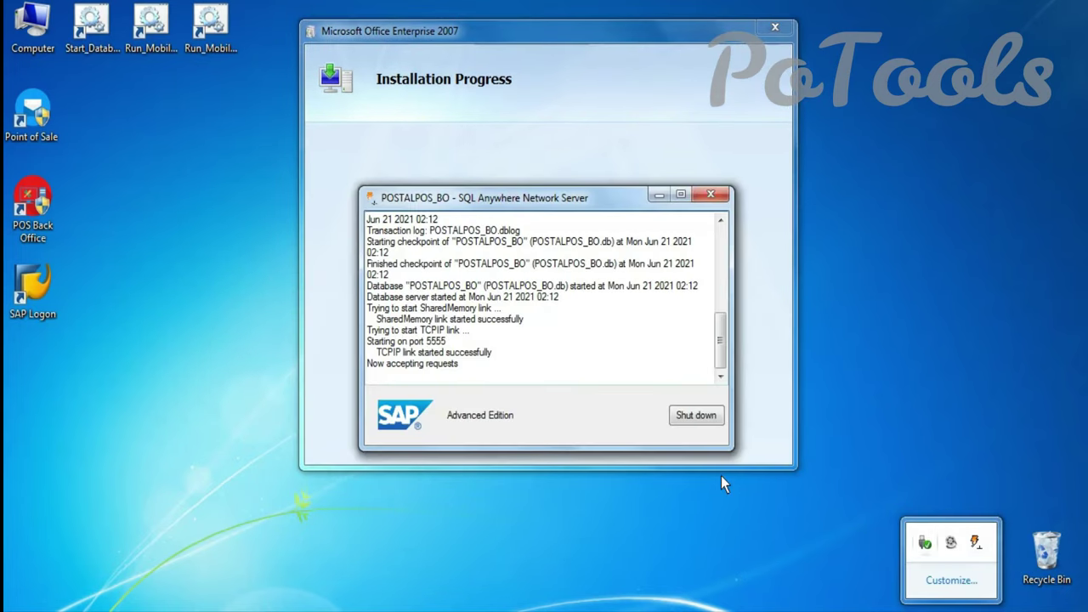
left_click(685, 415)
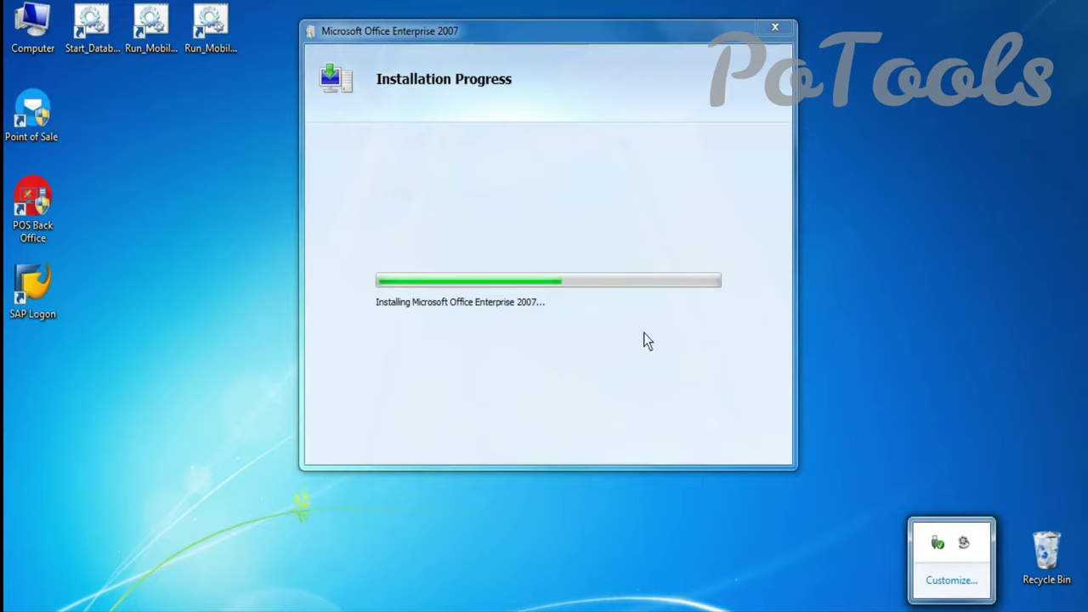
- Start the POSTALPOS_BO database server again with the desktop's Start_Datab... shortcut
right_click(116, 246)
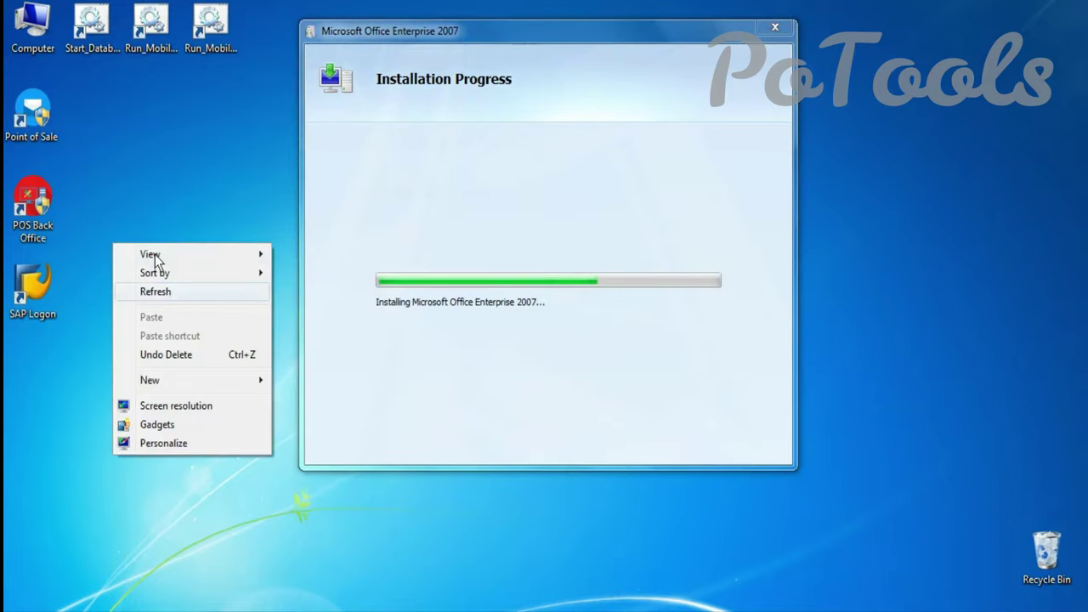
left_click(92, 29)
key("Return")
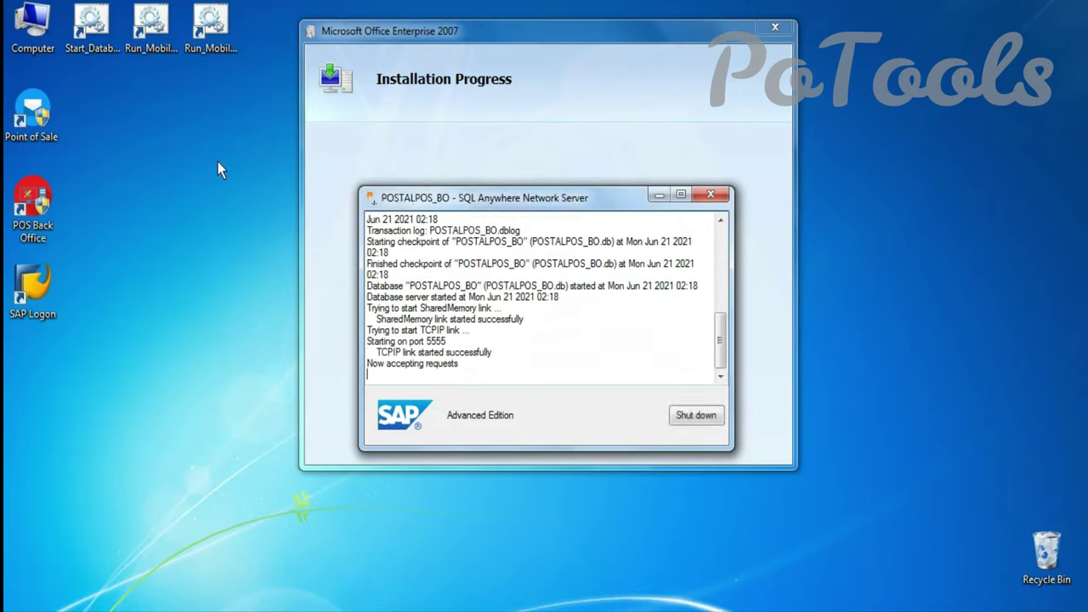
left_click(203, 21)
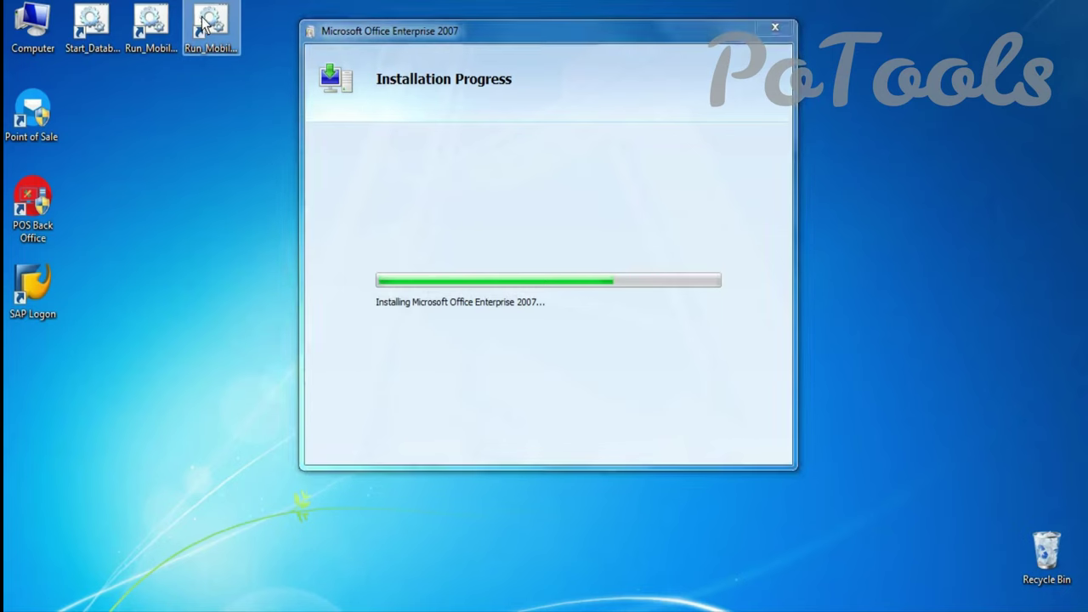
double_click(203, 21)
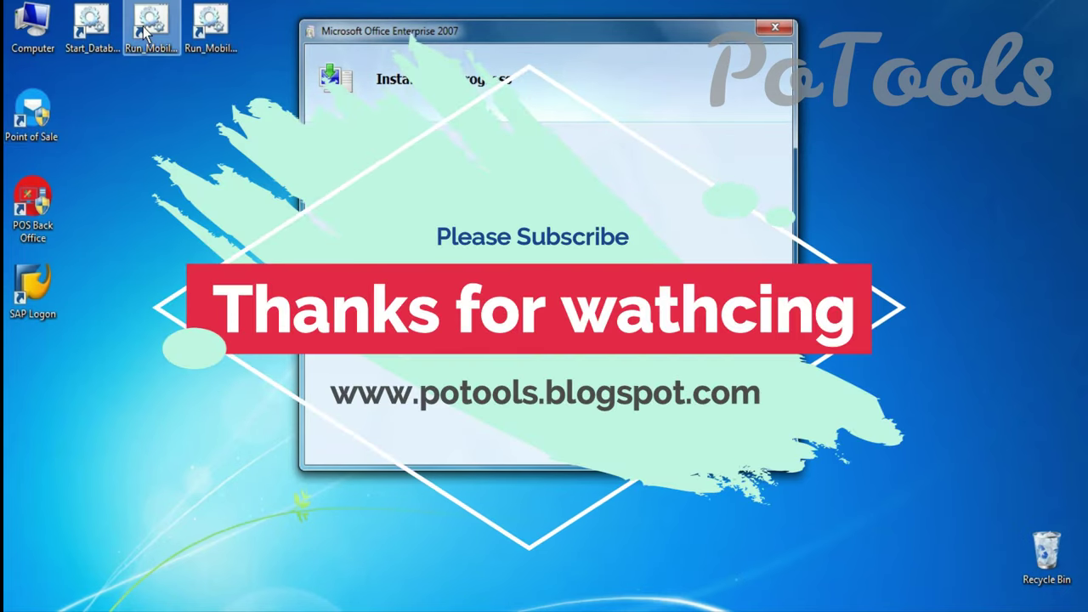
left_click(45, 213)
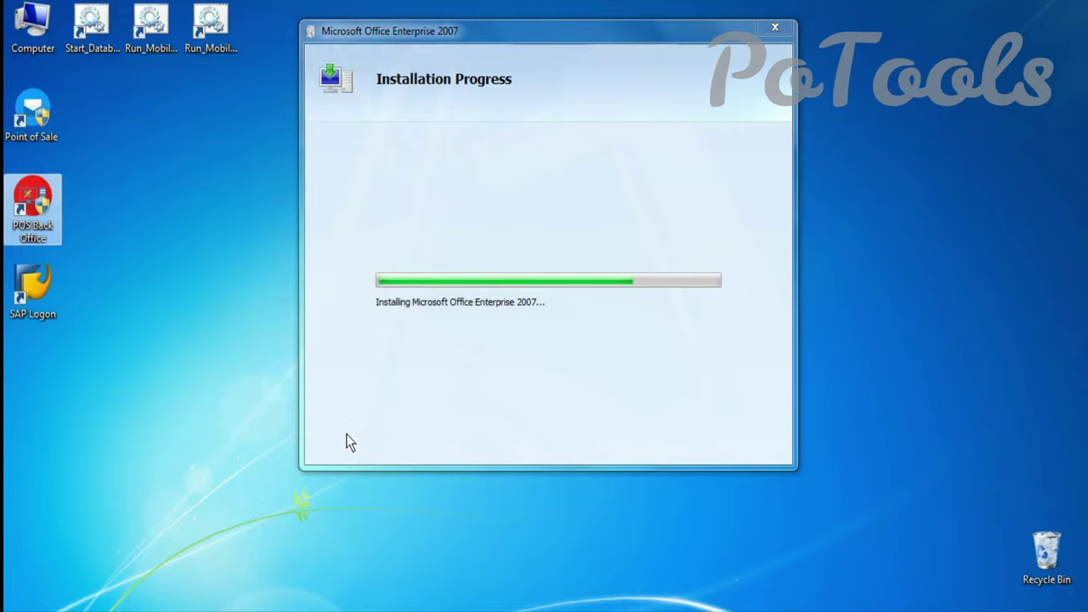
left_click(600, 193)
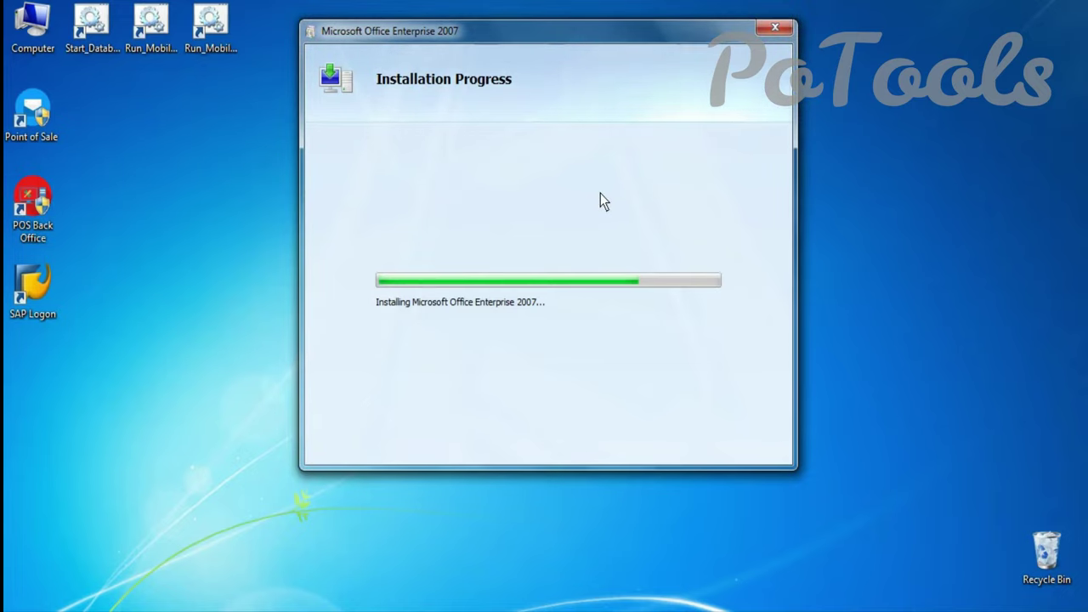